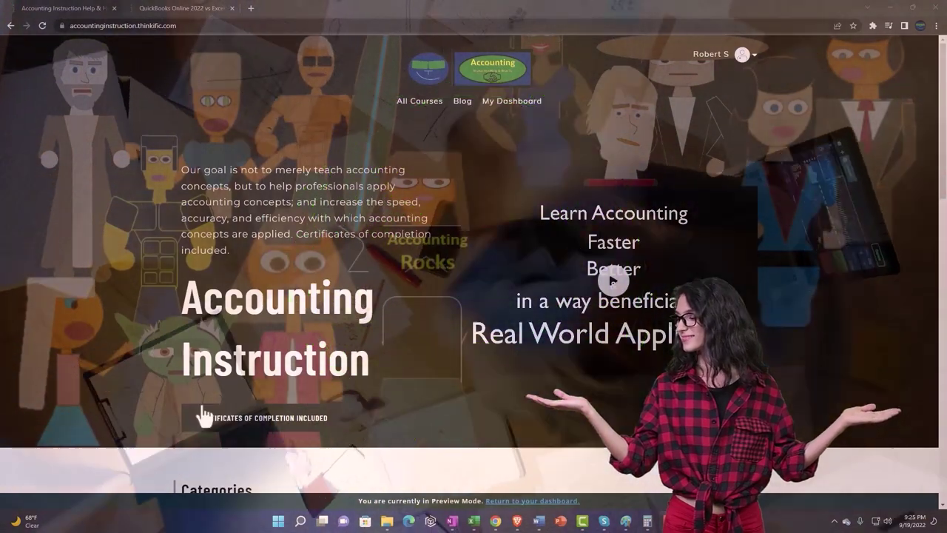
Step: Browse the course categories on the Accounting Instruction site and the lesson sections of the QuickBooks Online 2022 course
scroll(131, 412, down, 6)
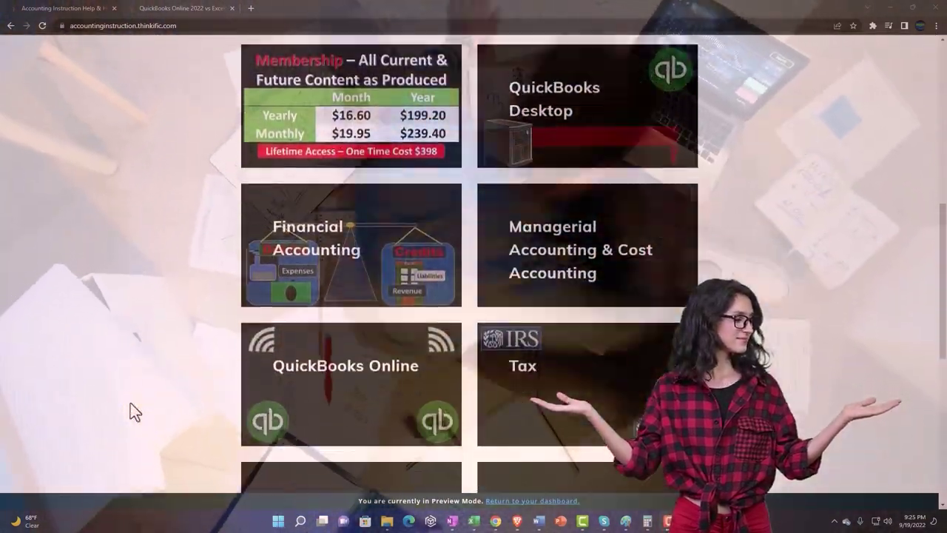
scroll(131, 404, down, 4)
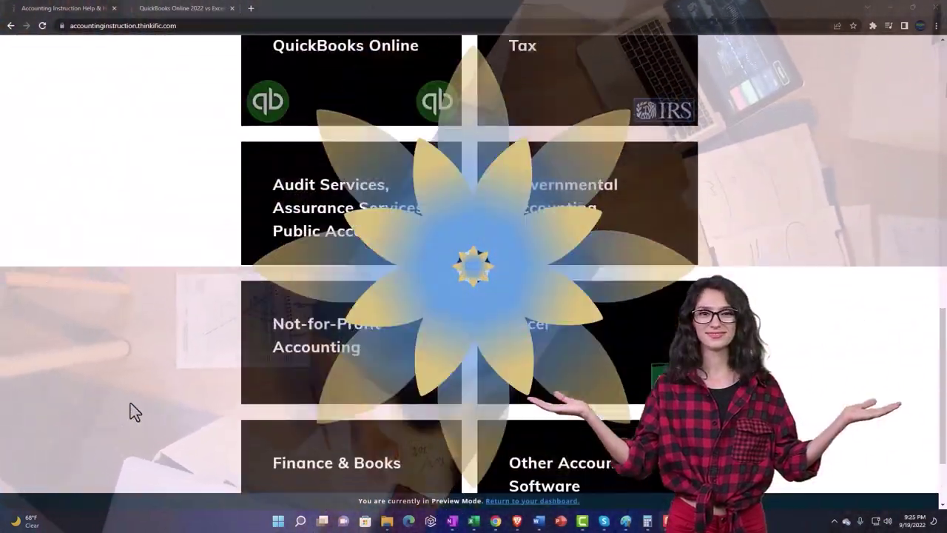
scroll(131, 404, down, 2)
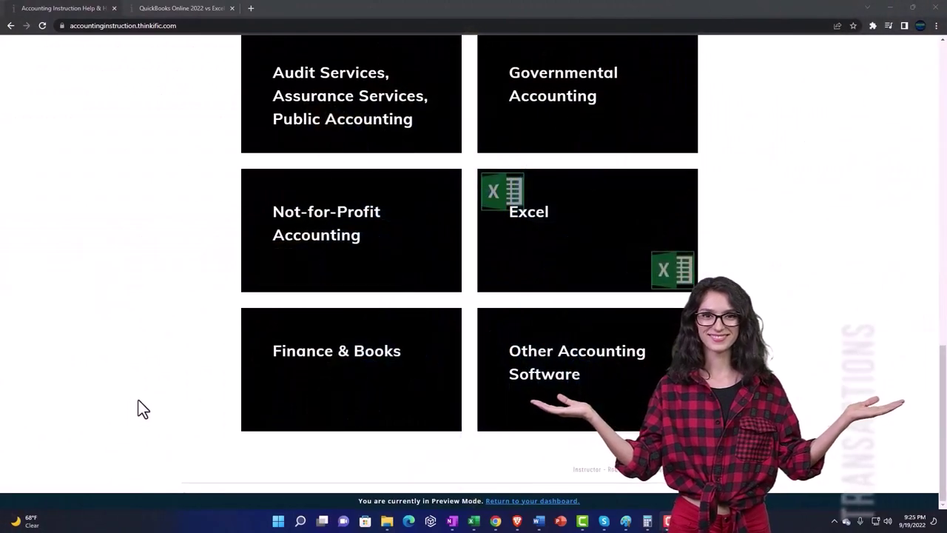
click(169, 8)
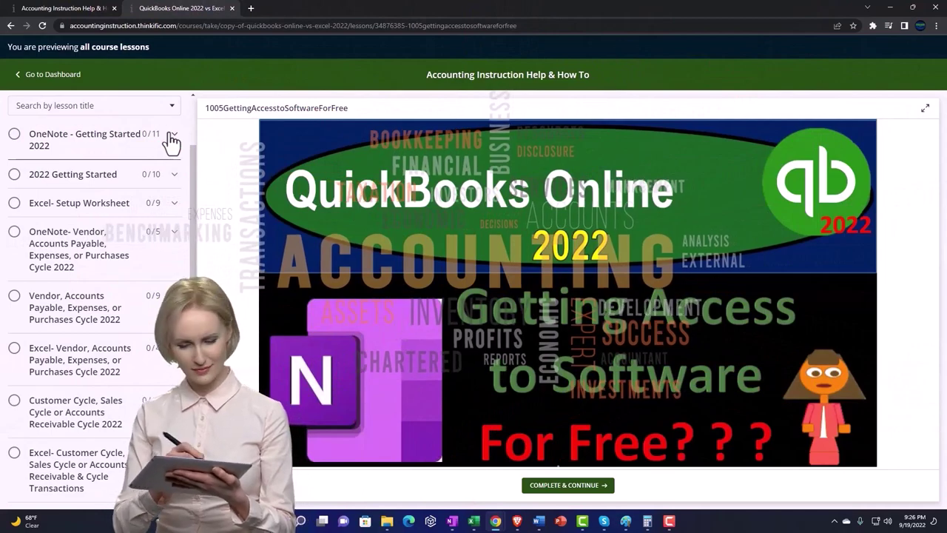
click(171, 137)
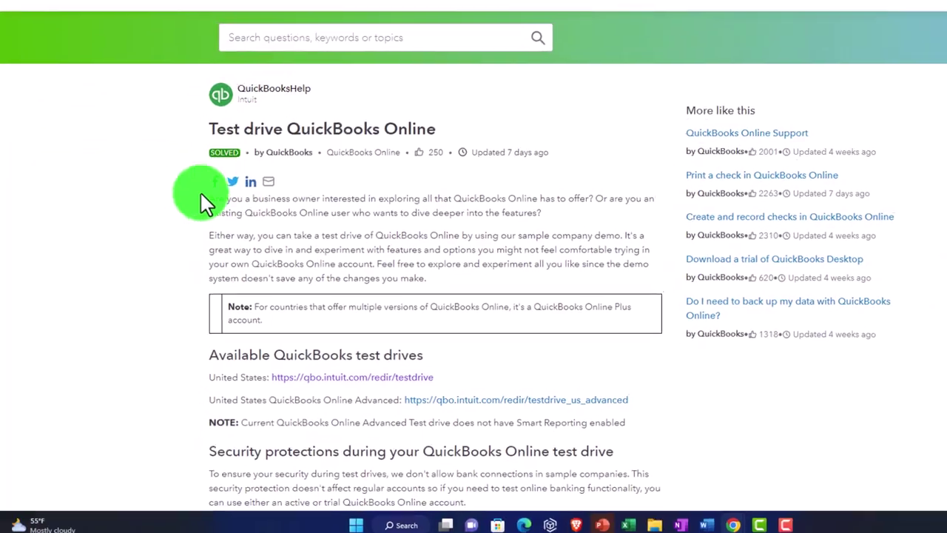
Step: Open the United States QuickBooks Online test drive from the list of available test drives
scroll(193, 207, down, 1)
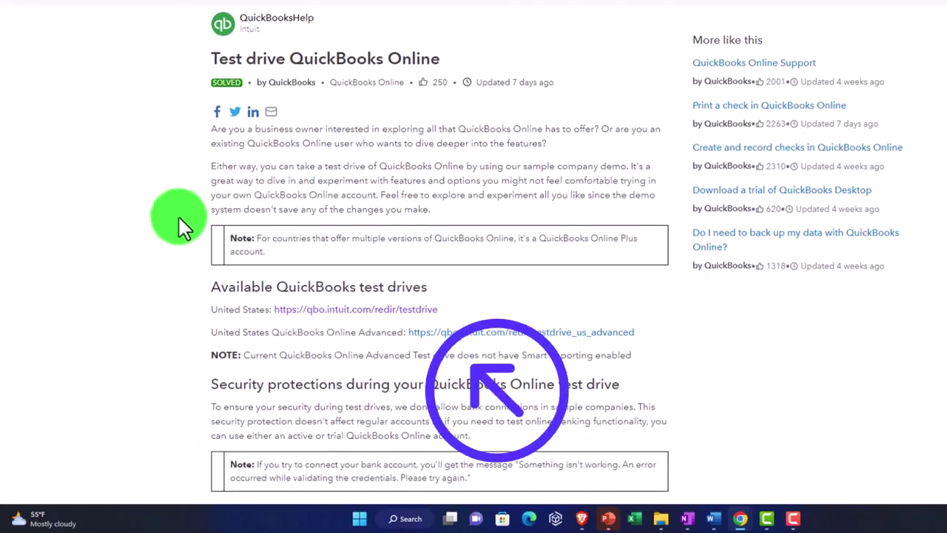
click(284, 314)
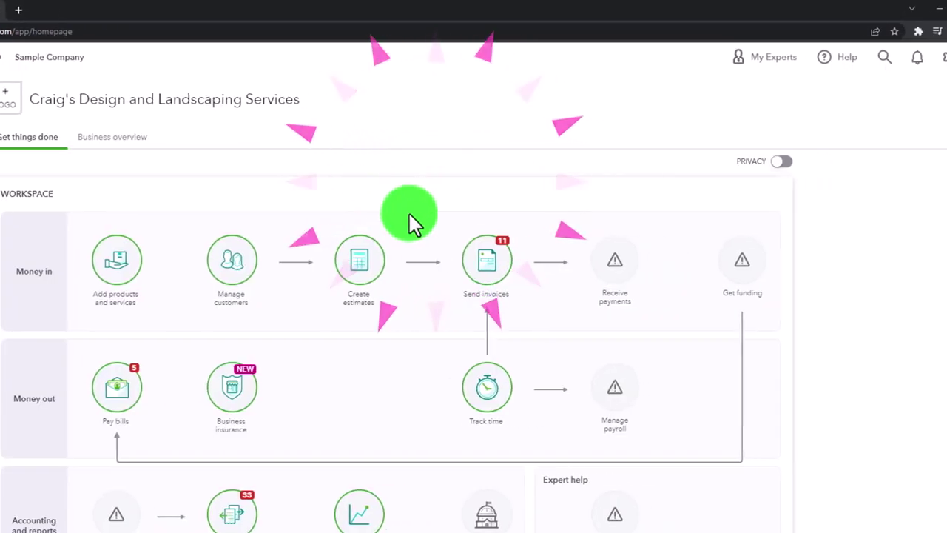
Step: Check the company settings for the option that switches between Accountant view and Business view
key(ctrl+plus)
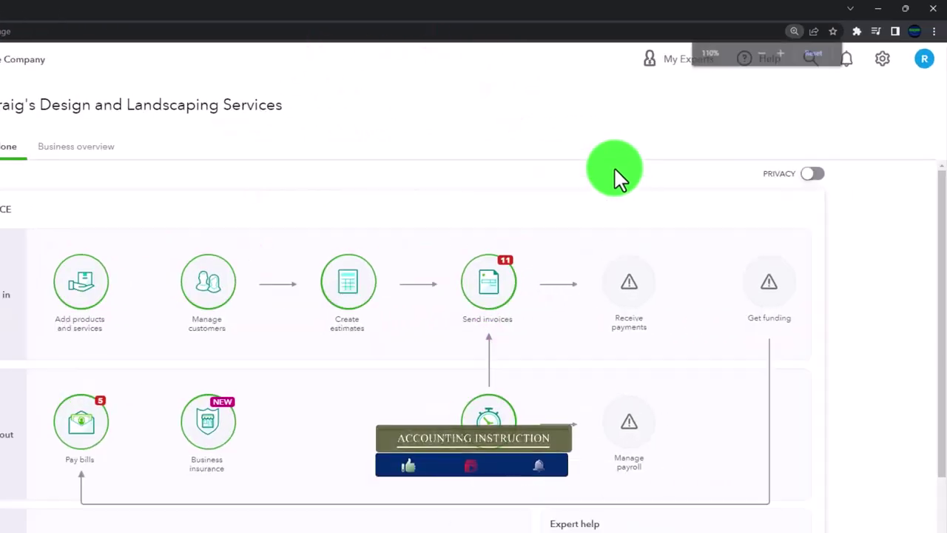
key(ctrl+plus)
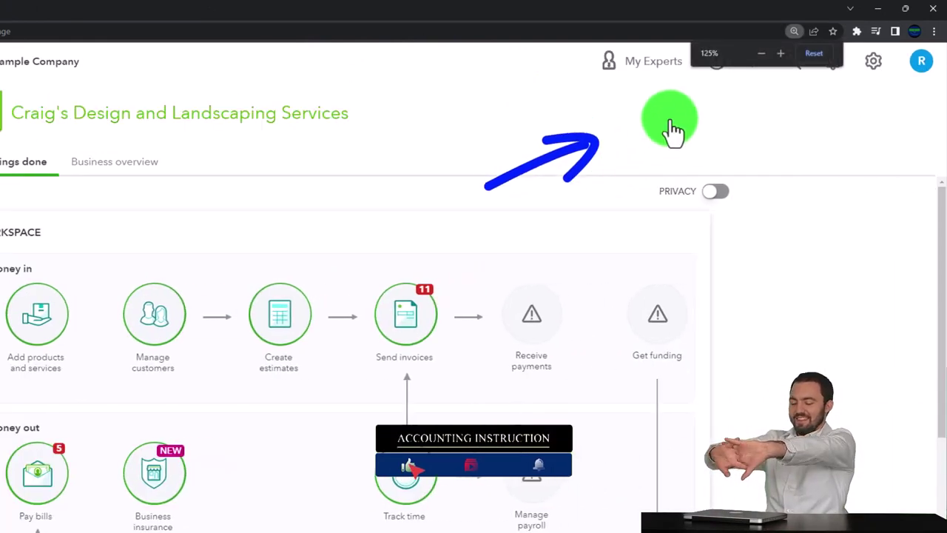
click(873, 62)
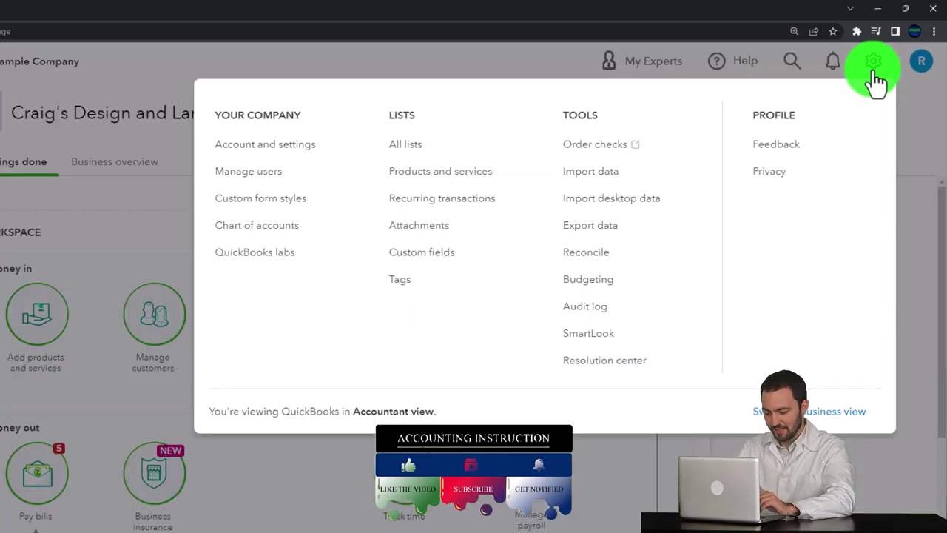
click(880, 413)
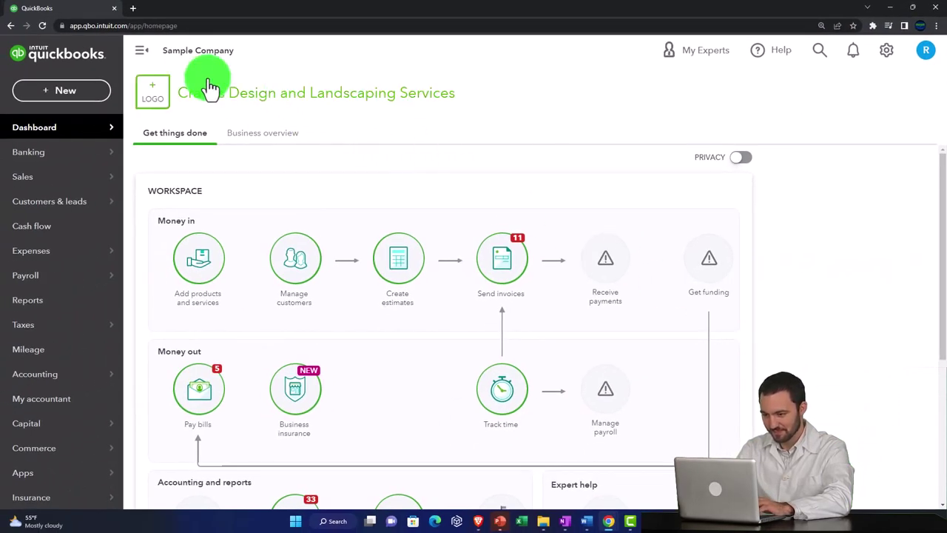
Step: Duplicate the QuickBooks browser tab twice so the sample company is open in three tabs
right_click(89, 17)
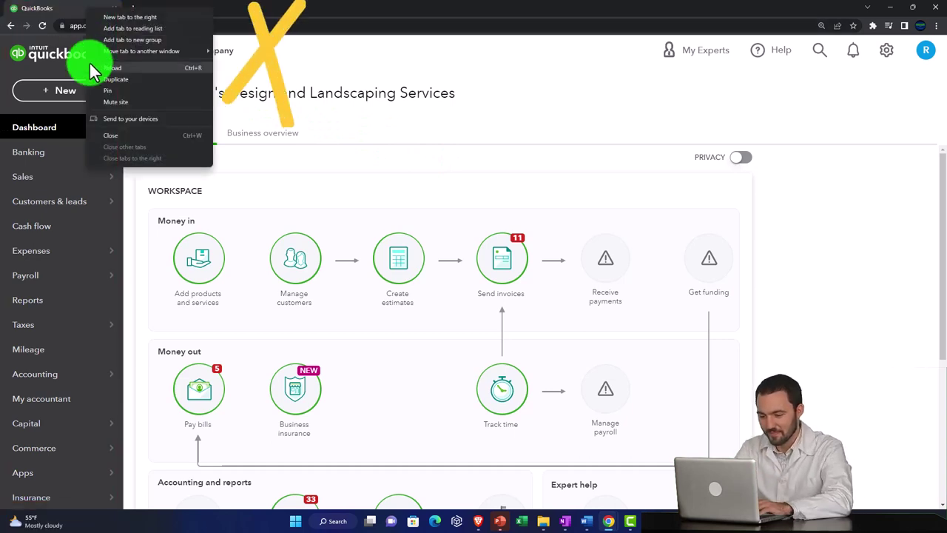
click(130, 80)
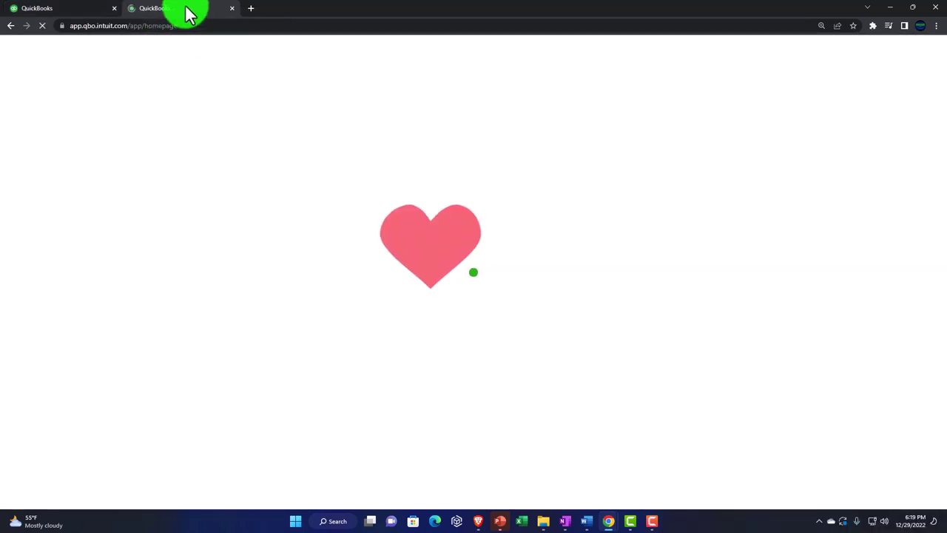
right_click(185, 9)
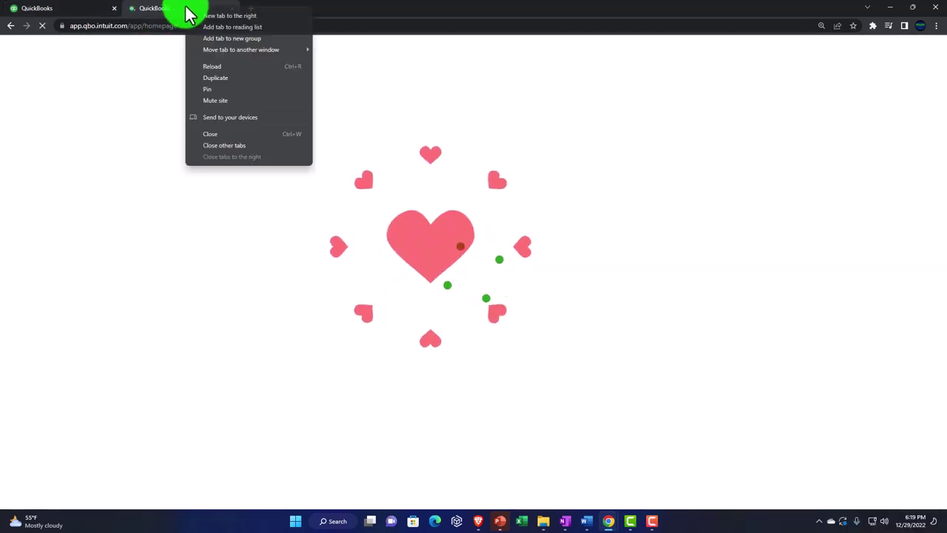
click(228, 77)
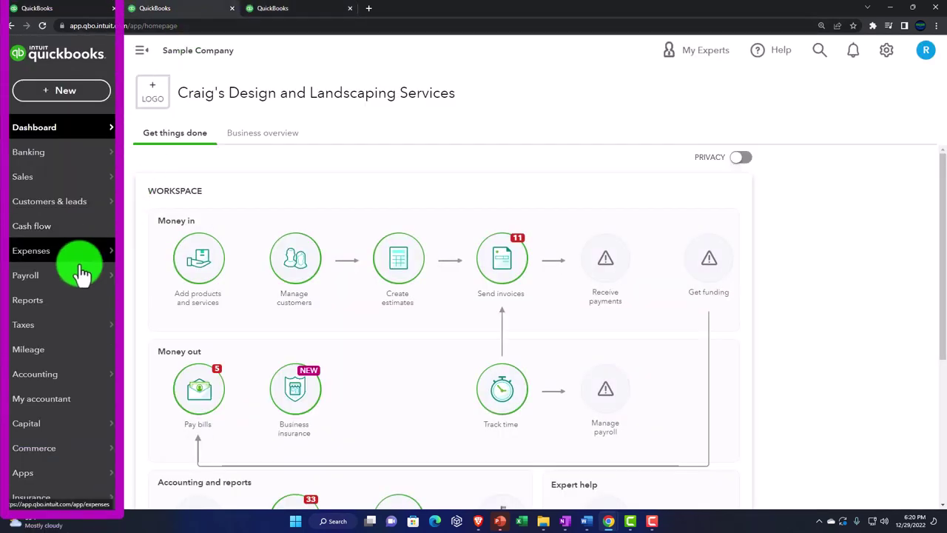
Step: Open the favorite Balance Sheet report in the second browser tab and the Profit and Loss report in the third
click(59, 307)
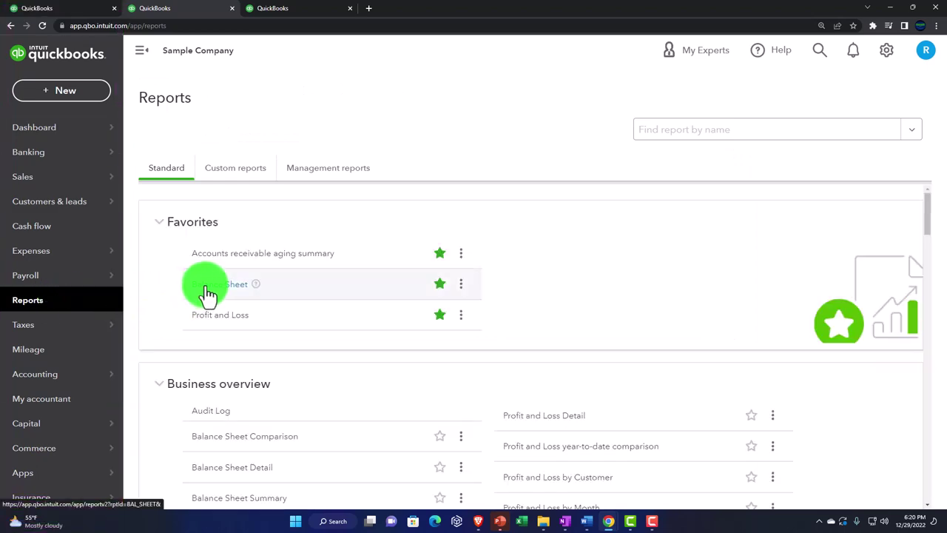
click(206, 294)
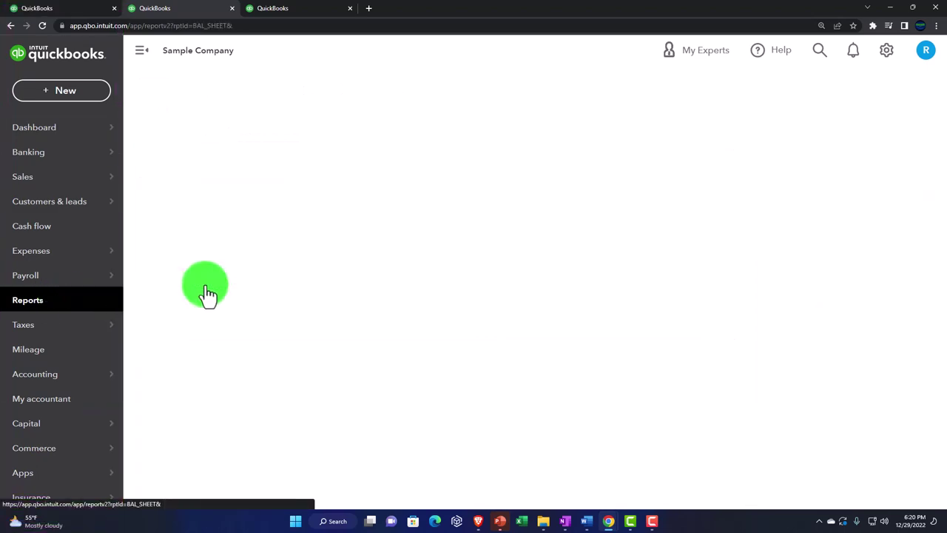
click(292, 15)
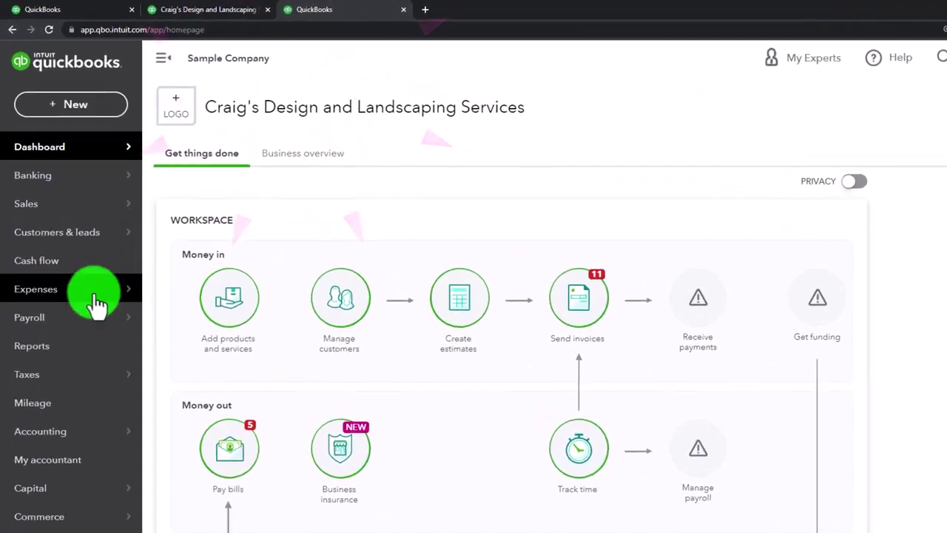
click(49, 347)
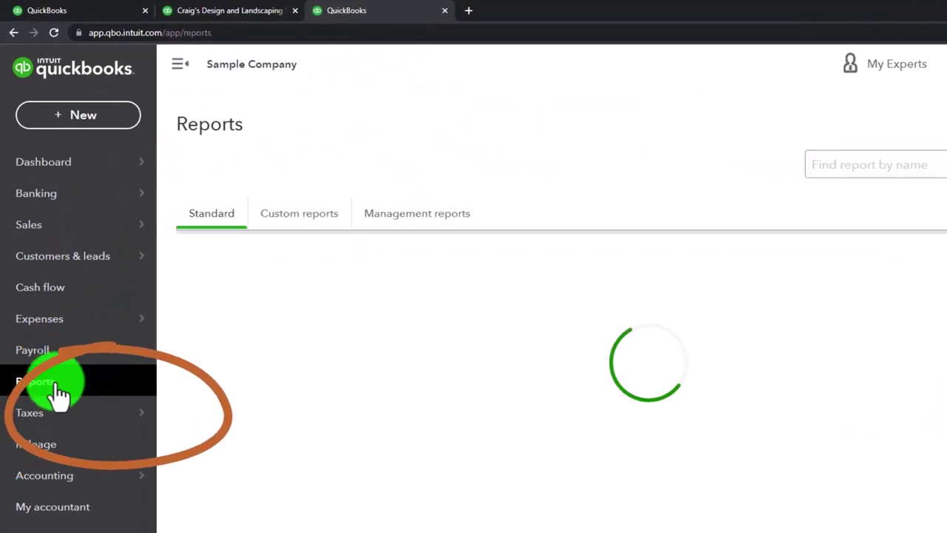
click(255, 406)
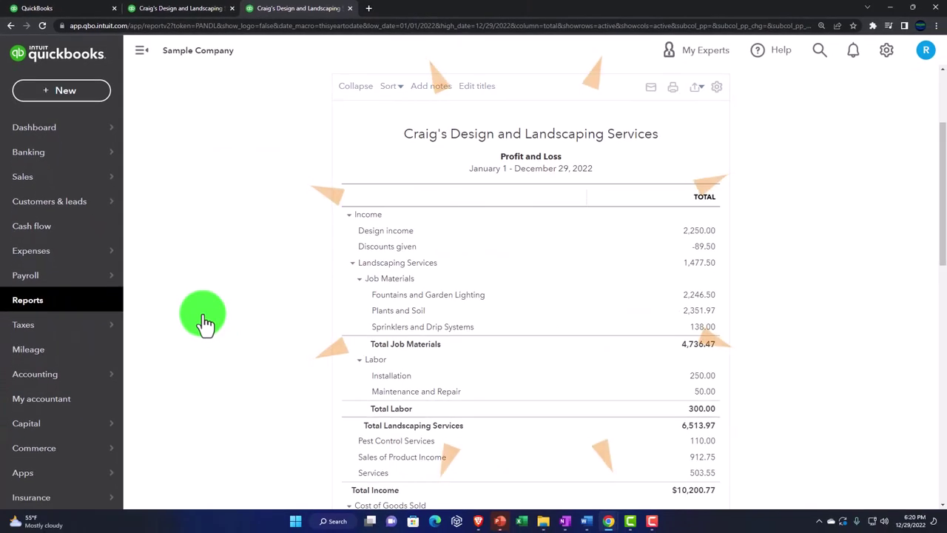
Step: Collapse the navigation menu and run the Profit and Loss report for 01/01/2022 to 12/31/2022
click(143, 57)
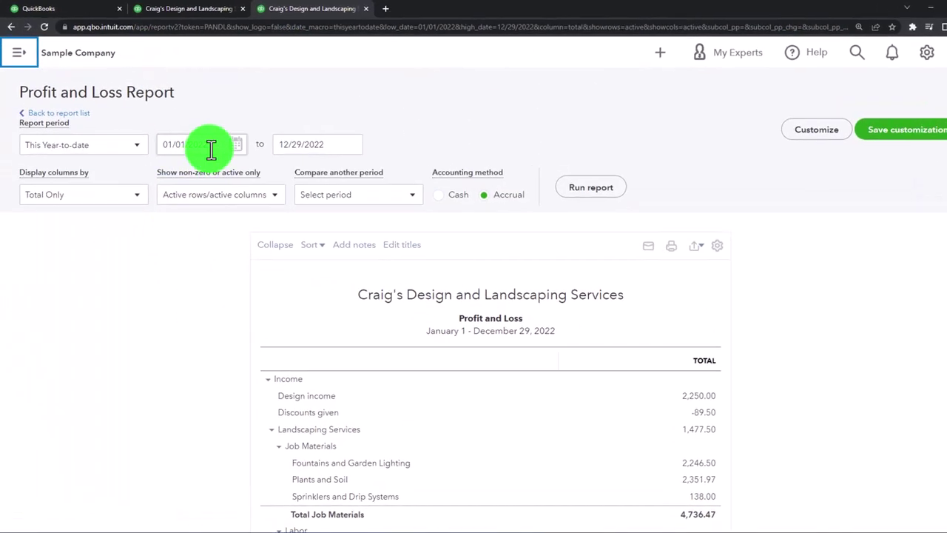
click(211, 149)
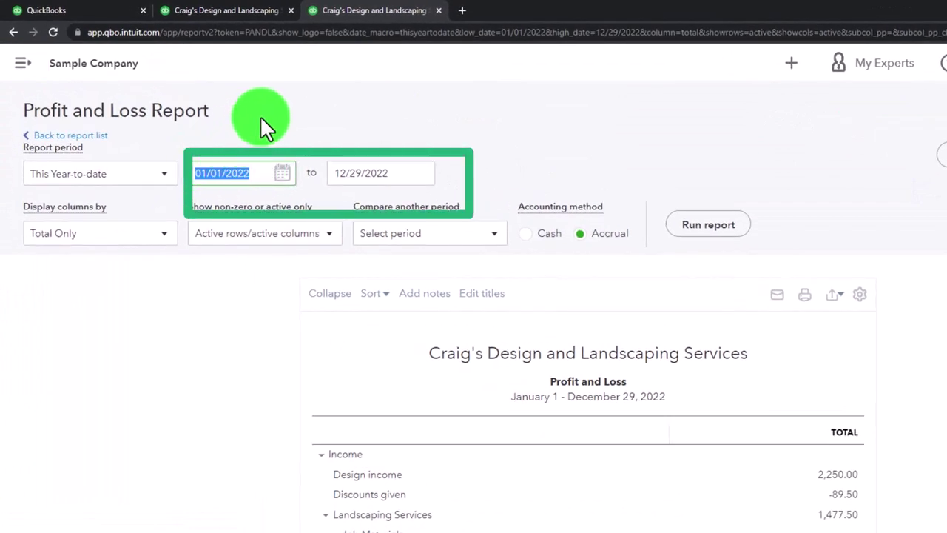
text(010122)
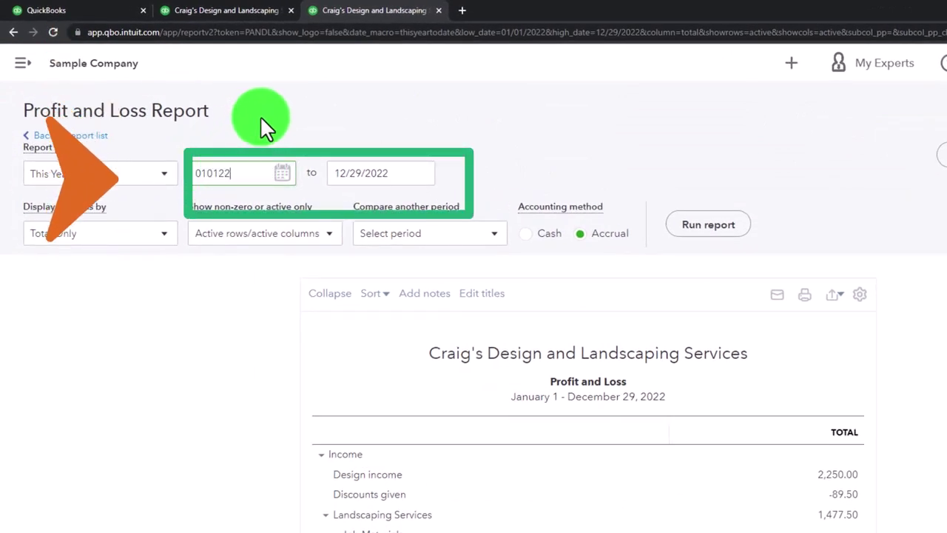
key(Tab)
text(123122)
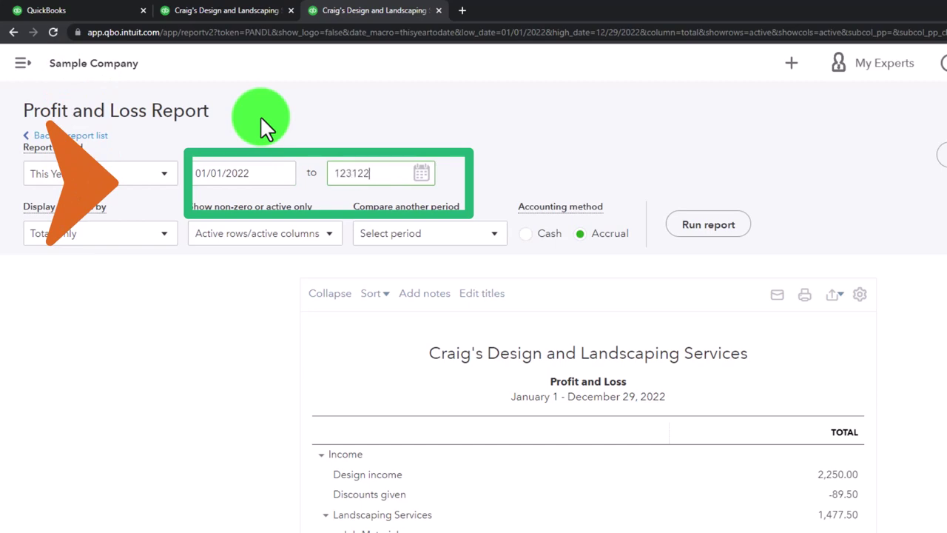
key(Tab)
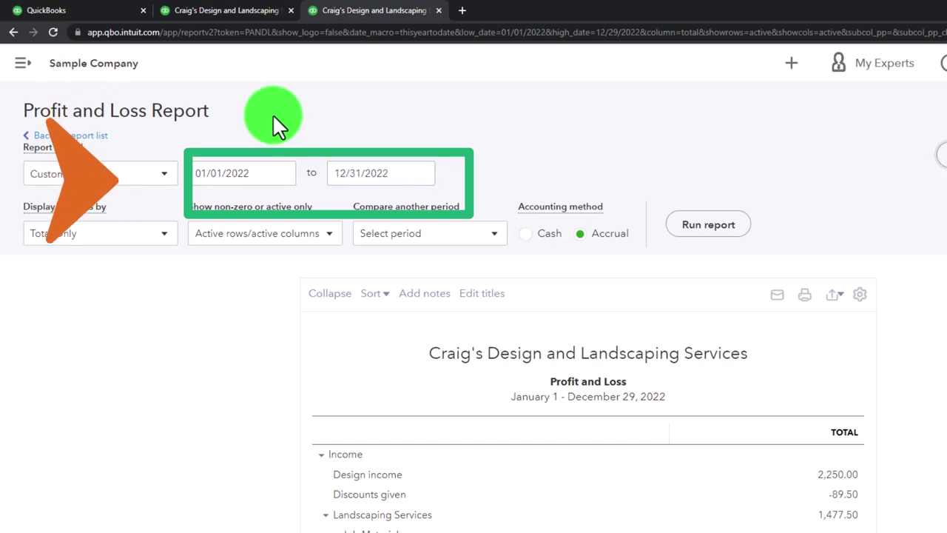
click(701, 228)
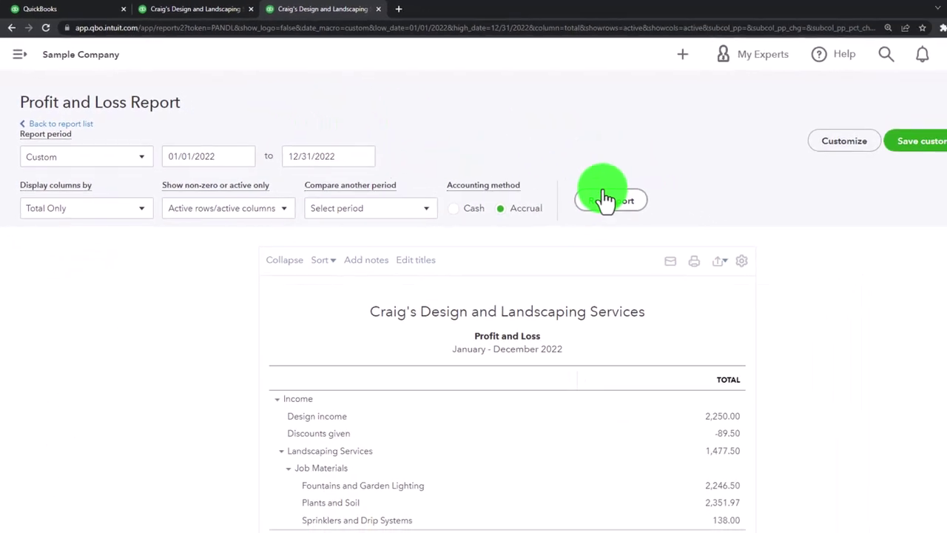
scroll(585, 190, down, 3)
Step: In the Balance Sheet tab, collapse the navigation menu and run the report for 01/01/2022 to 12/31/2022
click(212, 17)
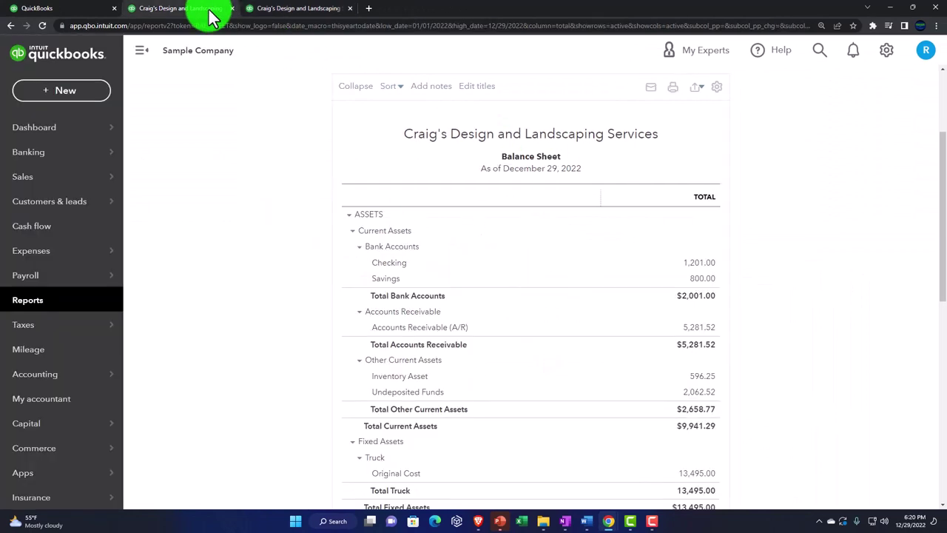
click(146, 52)
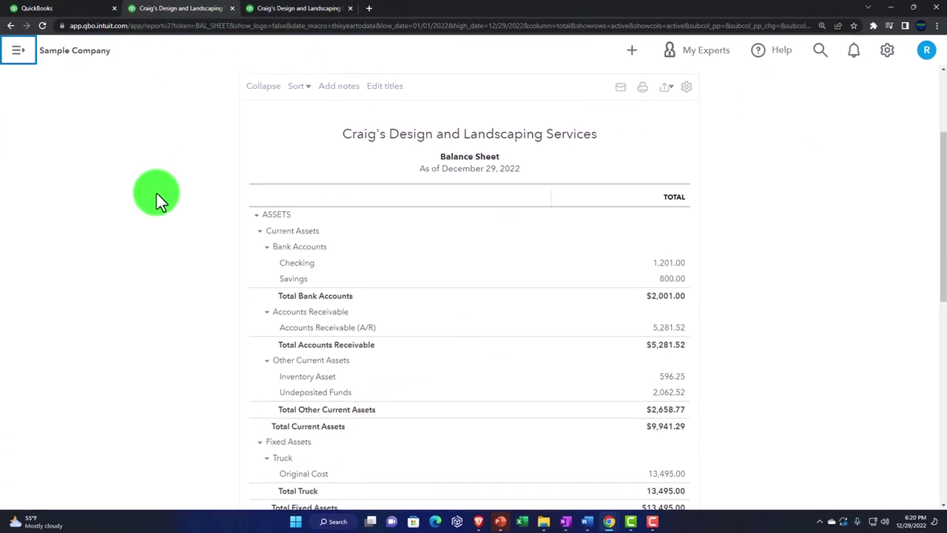
scroll(155, 193, up, 3)
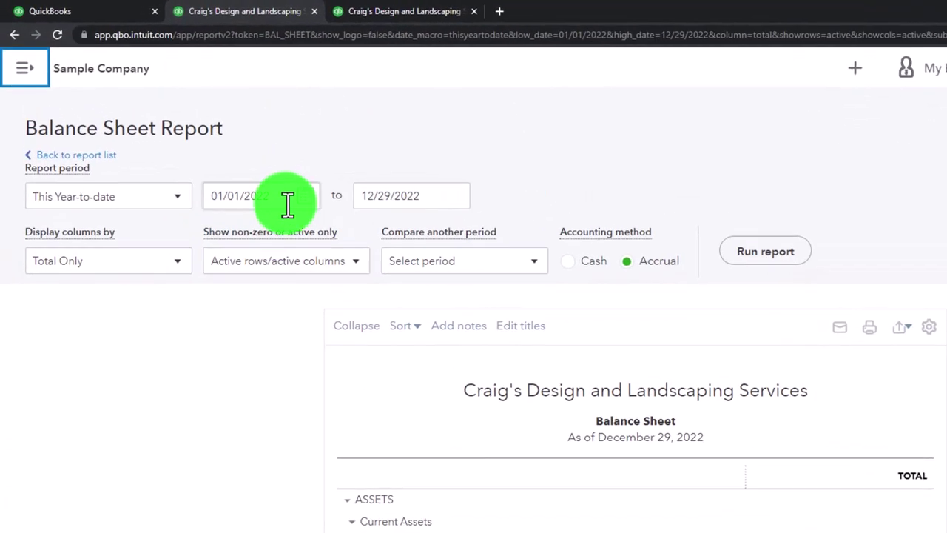
drag(287, 206, 219, 194)
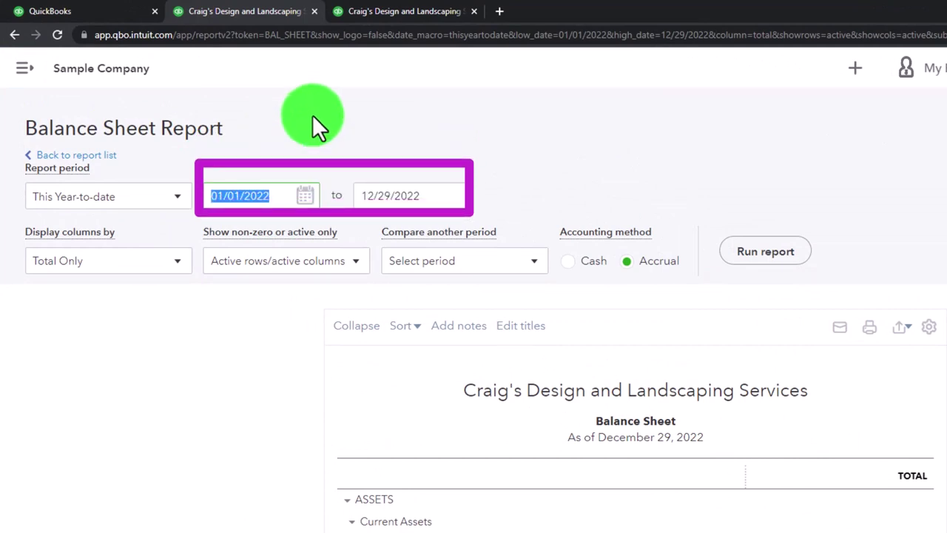
text(010122)
key(Tab)
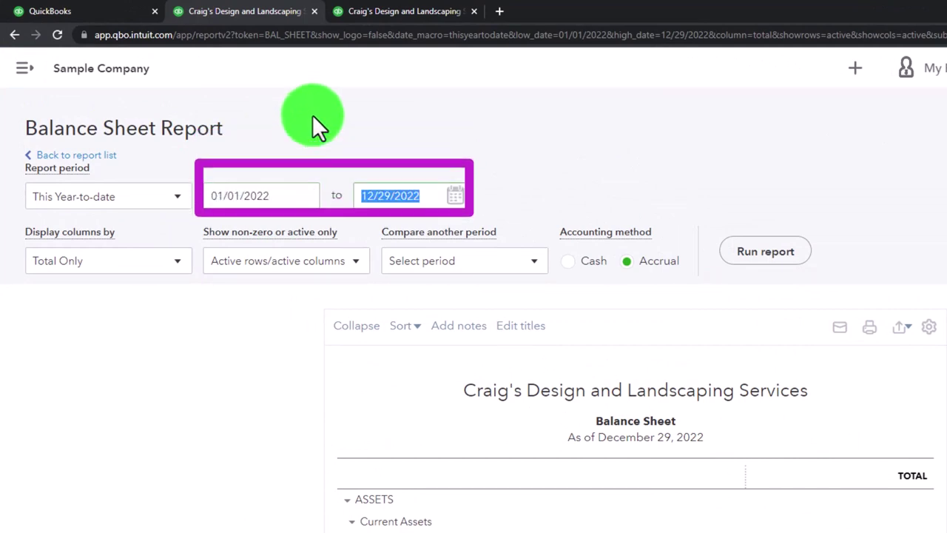
text(12/31/20)
text(2)
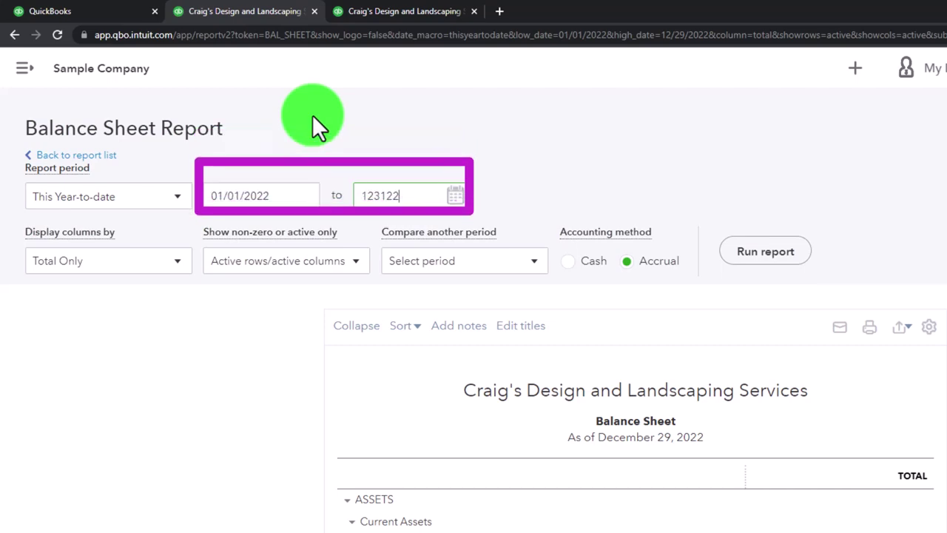
key(Tab)
click(763, 254)
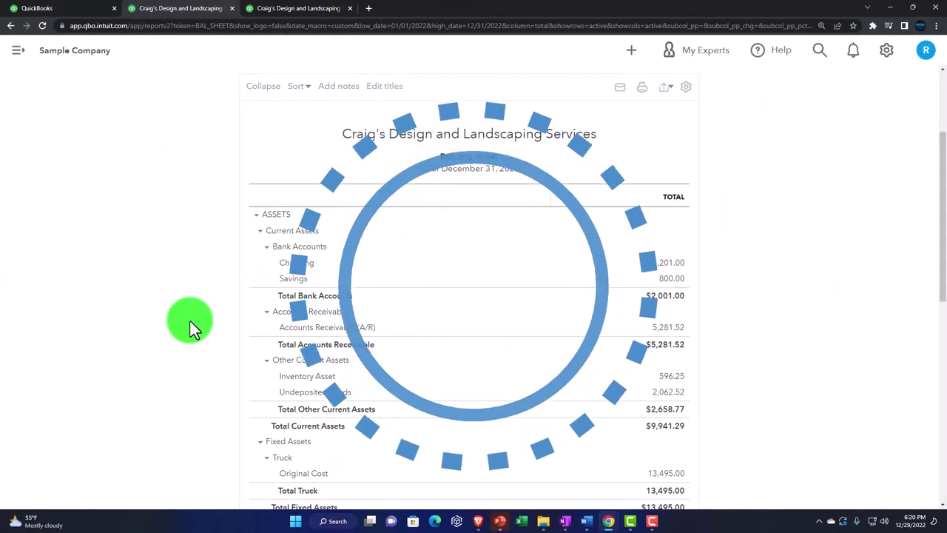
key(ctrl+plus)
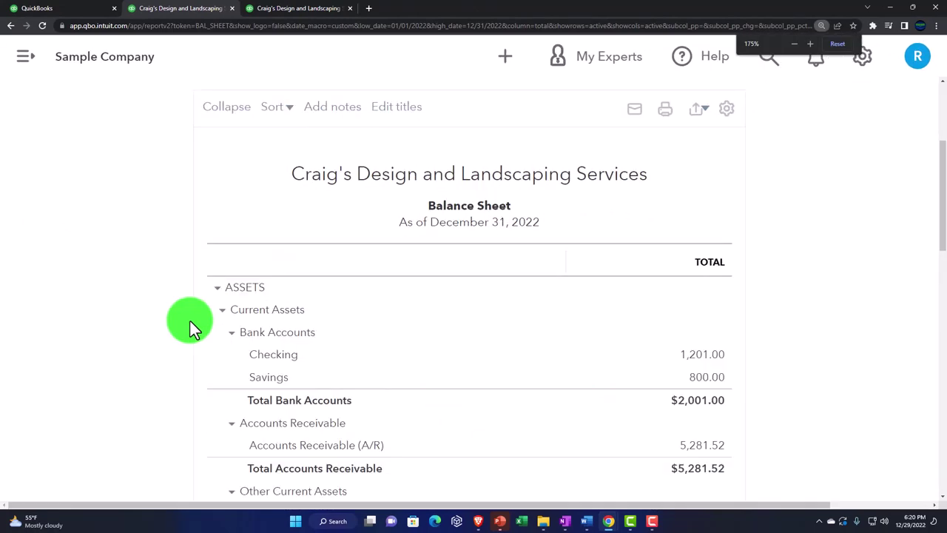
key(ctrl+plus)
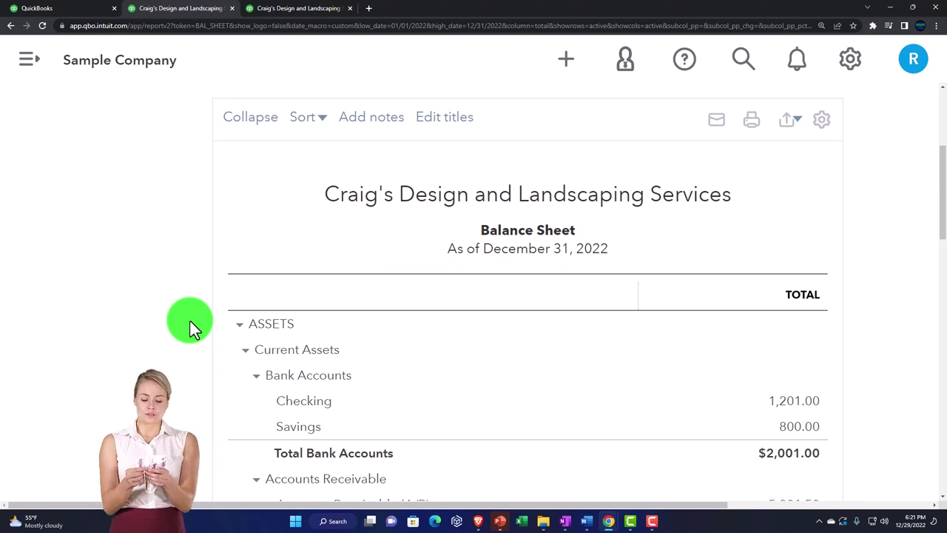
Step: Review the top of the Balance Sheet and the Profit and Loss report, and return to the Balance Sheet tab
scroll(190, 321, up, 3)
scroll(191, 321, up, 1)
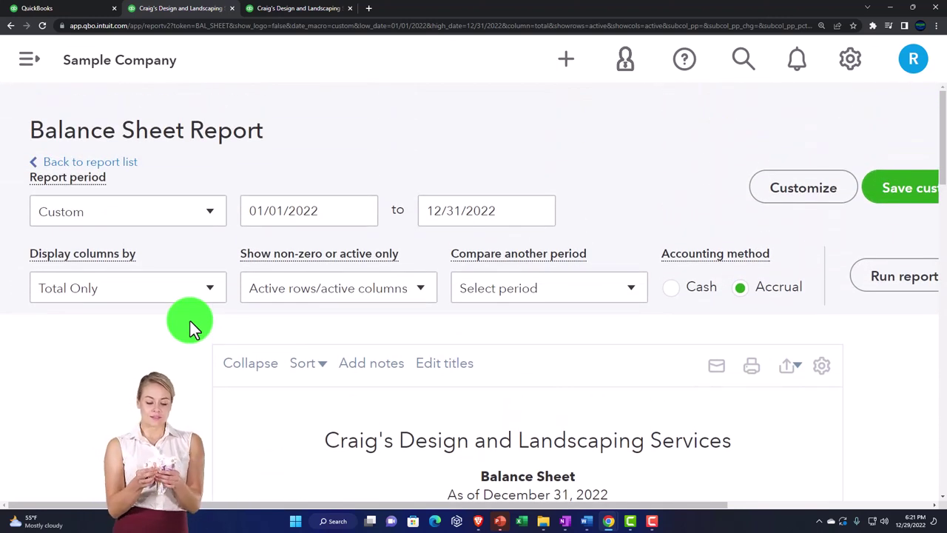
key(ctrl+minus)
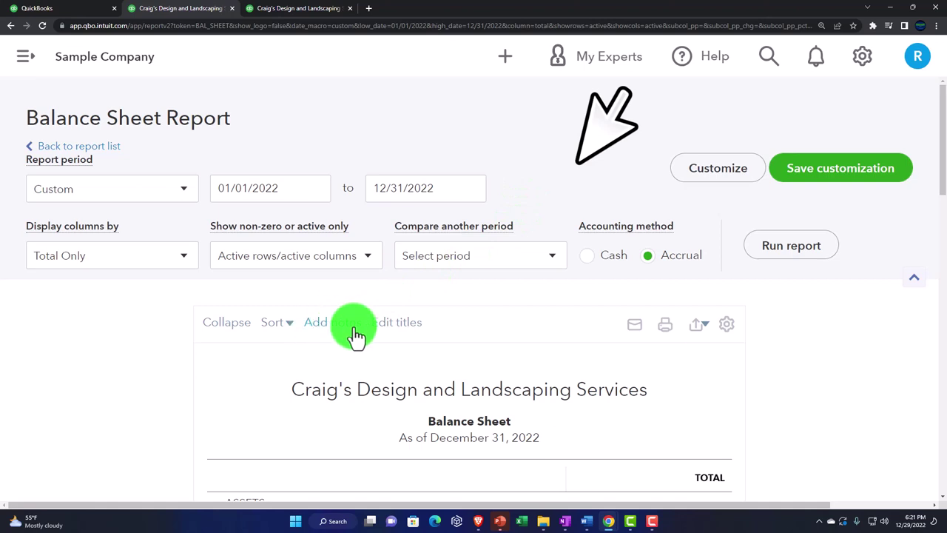
scroll(444, 329, down, 1)
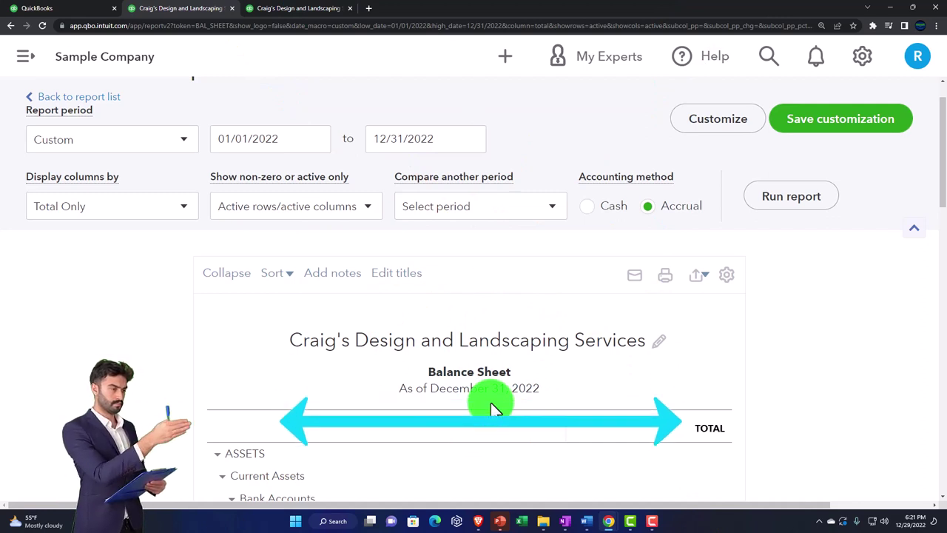
click(276, 10)
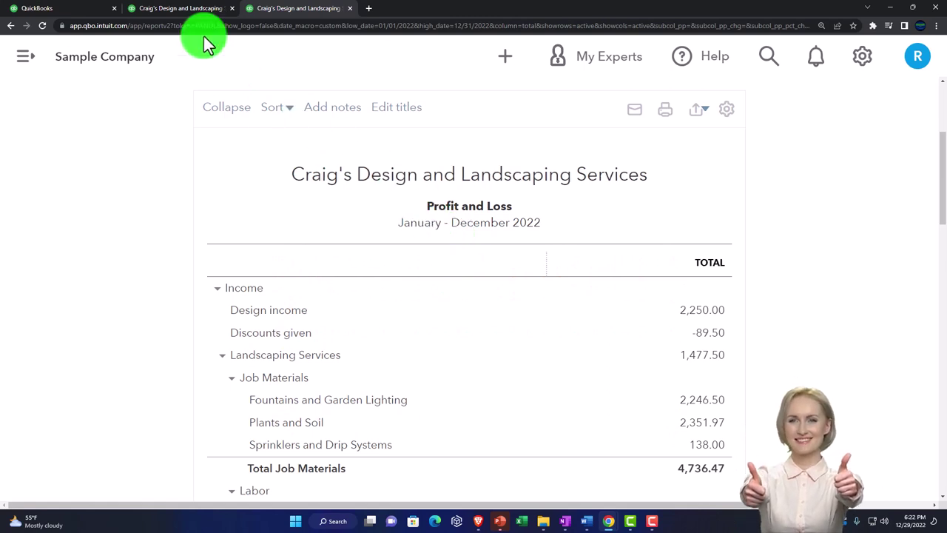
click(193, 9)
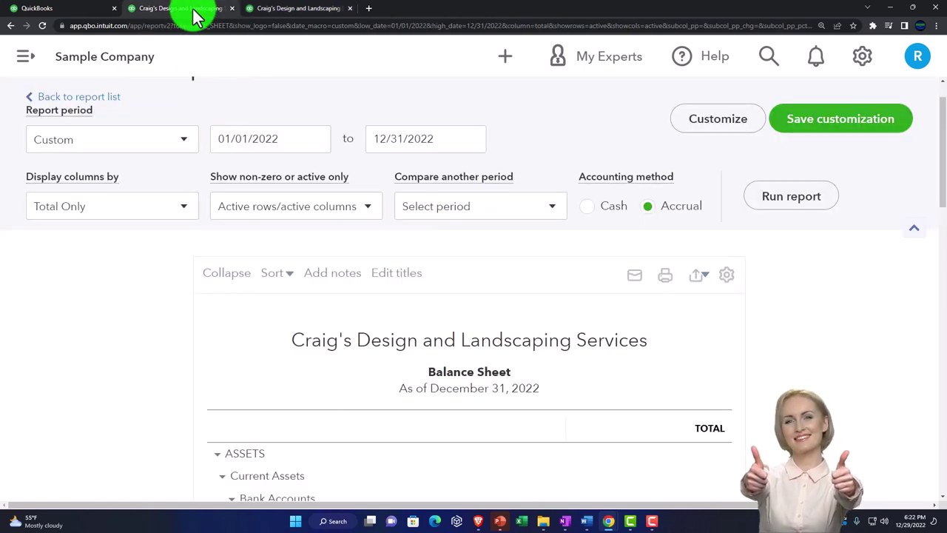
Step: Examine the Balance Sheet's customization sections, collapsing General and Rows/Columns and reopening General, and close the settings without changes
click(718, 118)
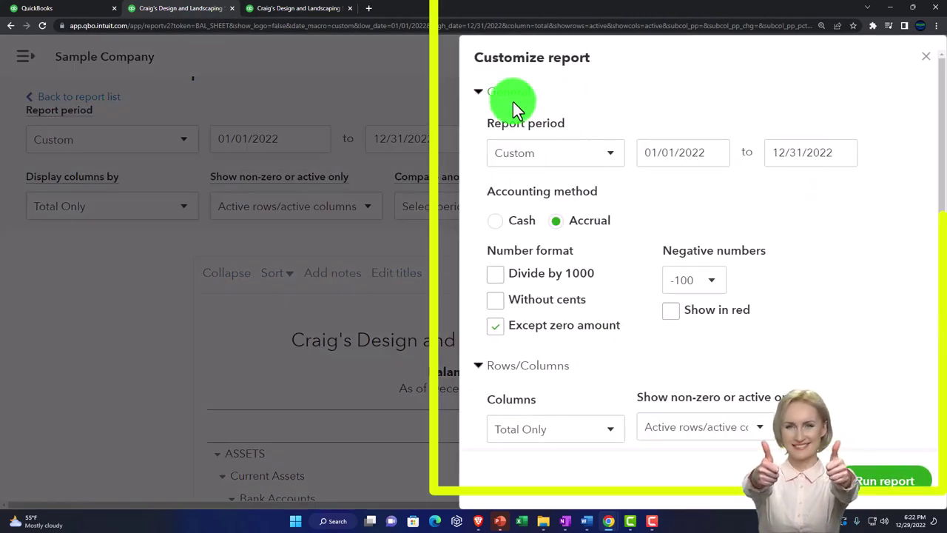
click(480, 95)
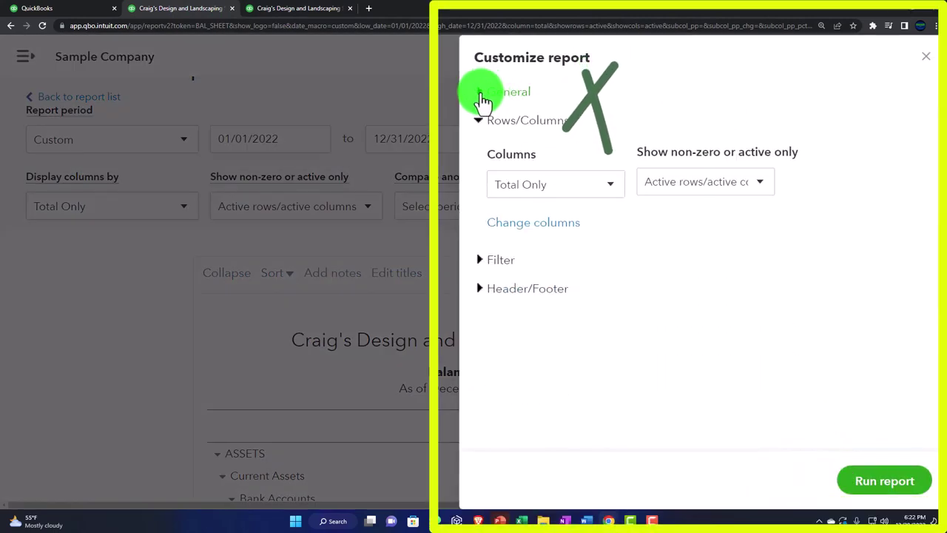
click(480, 123)
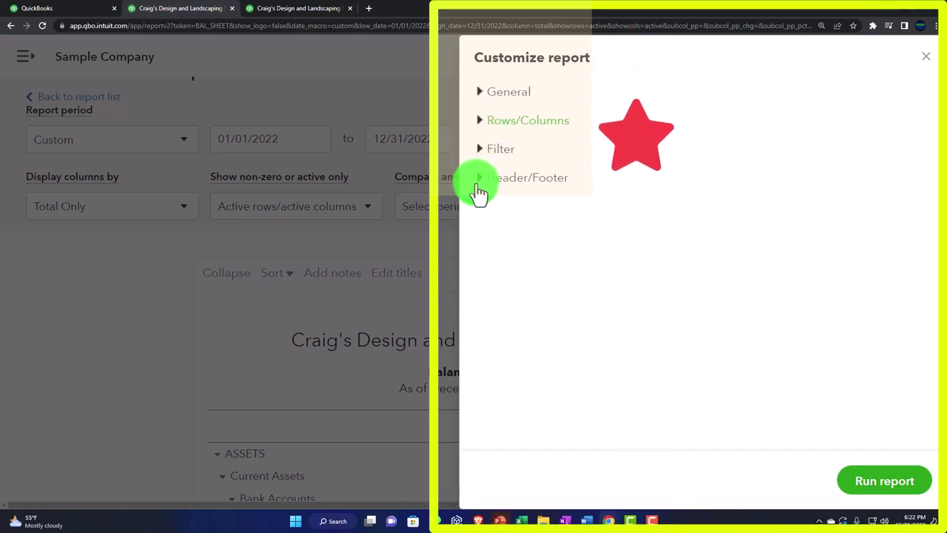
click(482, 99)
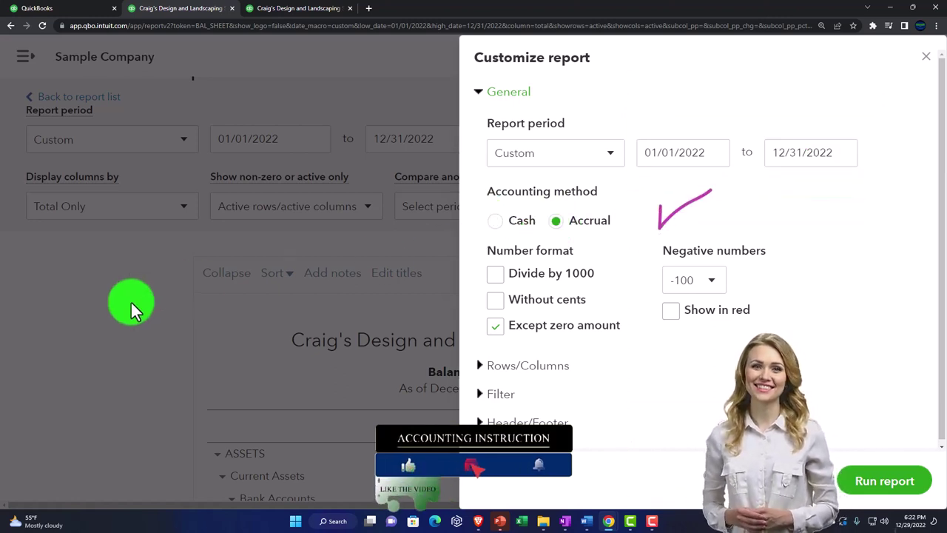
click(925, 57)
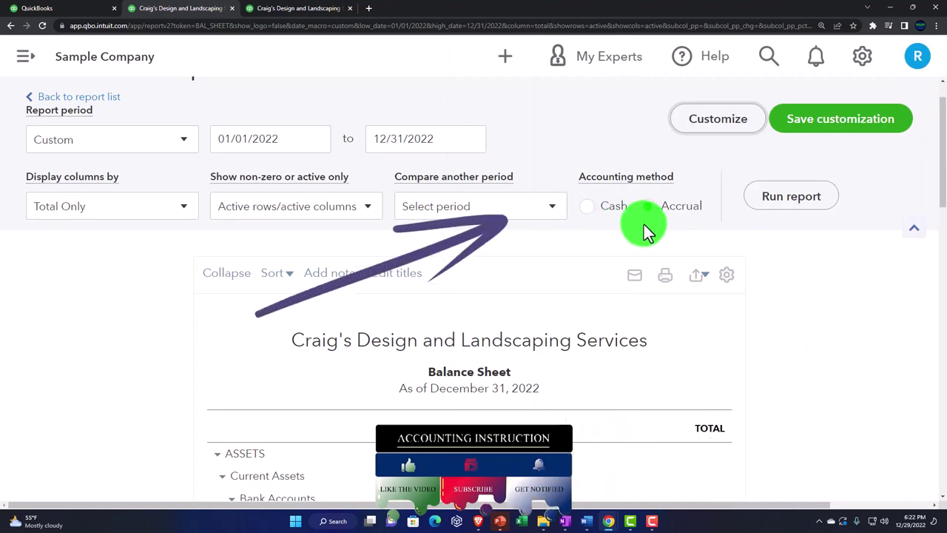
Step: Set the Balance Sheet's number format to Divide by 1000 and run the report
click(709, 138)
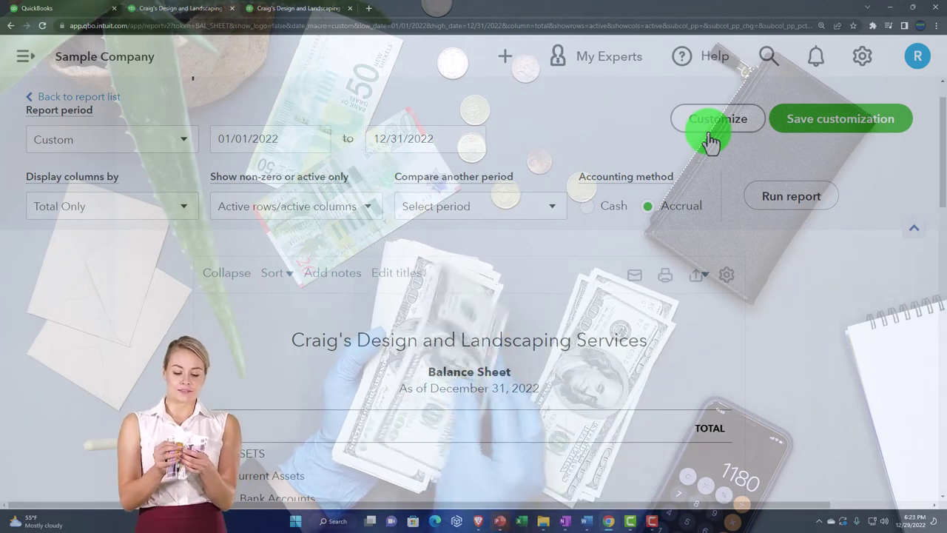
click(710, 141)
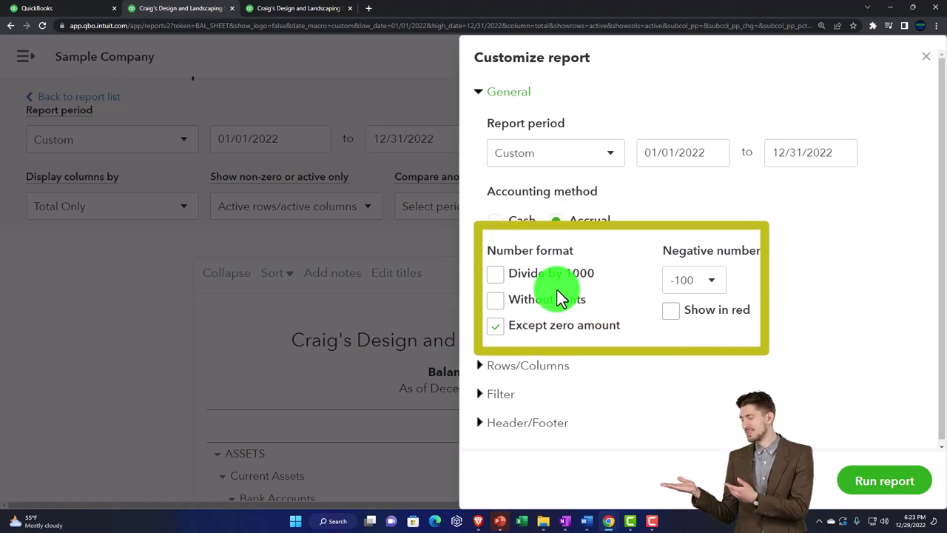
click(495, 273)
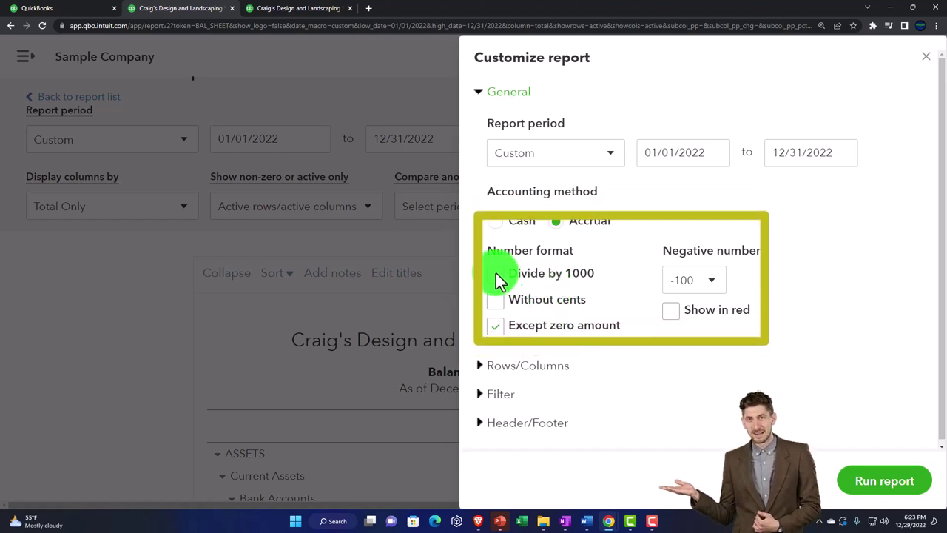
click(873, 482)
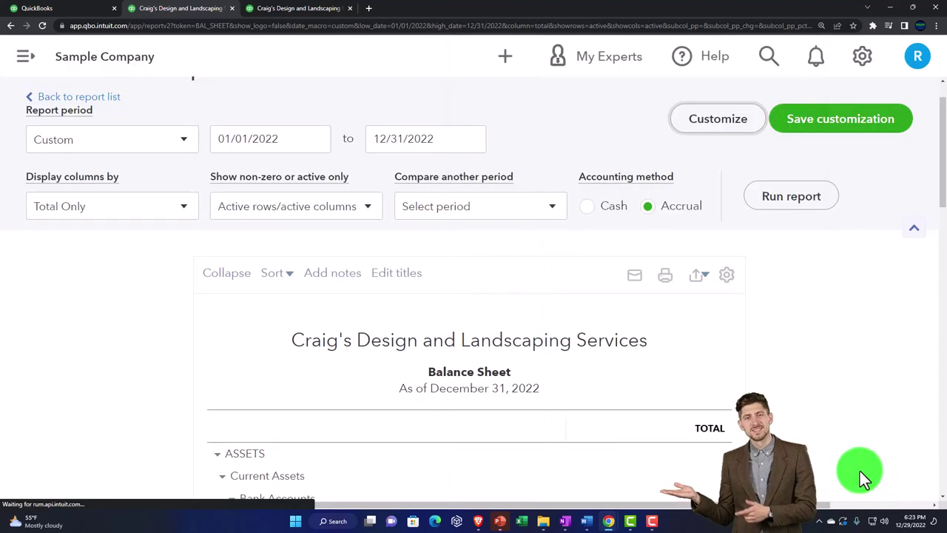
scroll(796, 381, down, 3)
scroll(795, 381, down, 1)
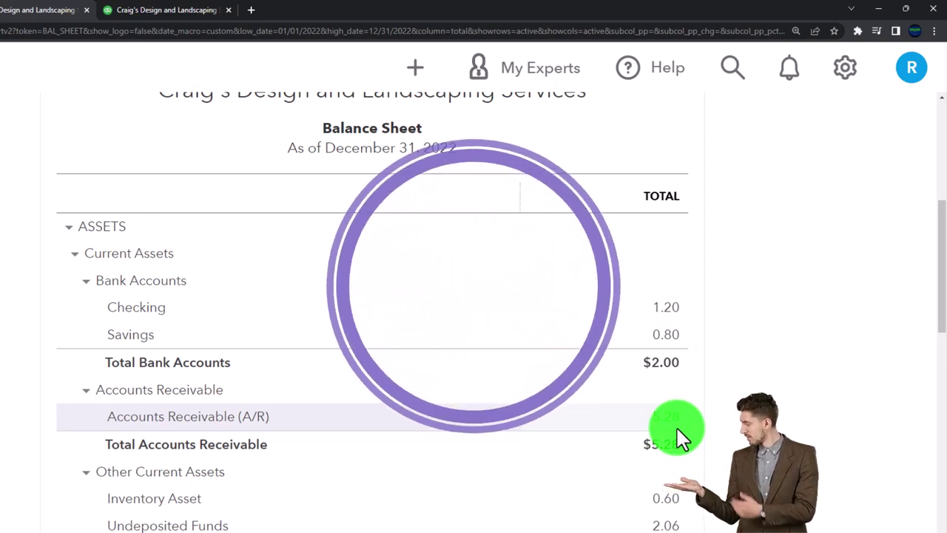
Step: Add the Without cents number format alongside Divide by 1000 and rerun the Balance Sheet
scroll(677, 427, up, 1)
scroll(677, 428, up, 2)
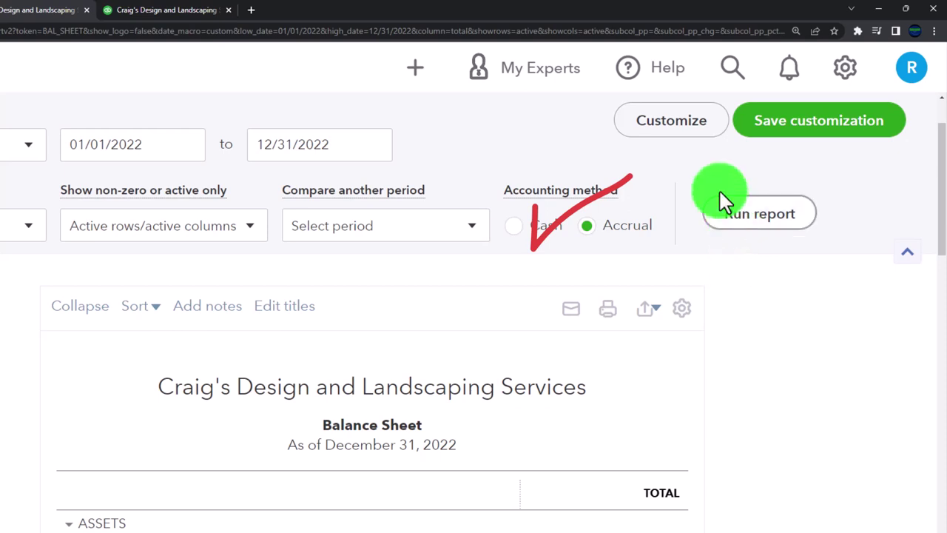
click(674, 122)
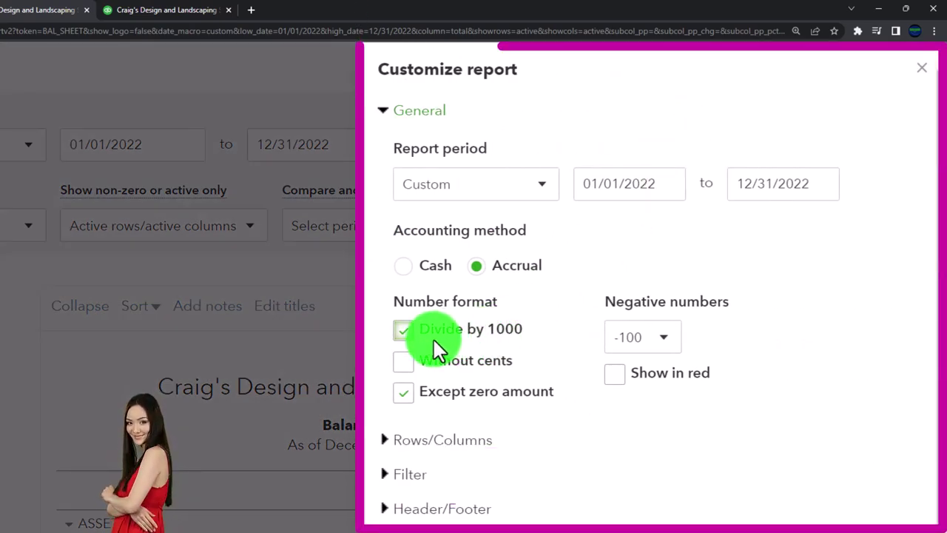
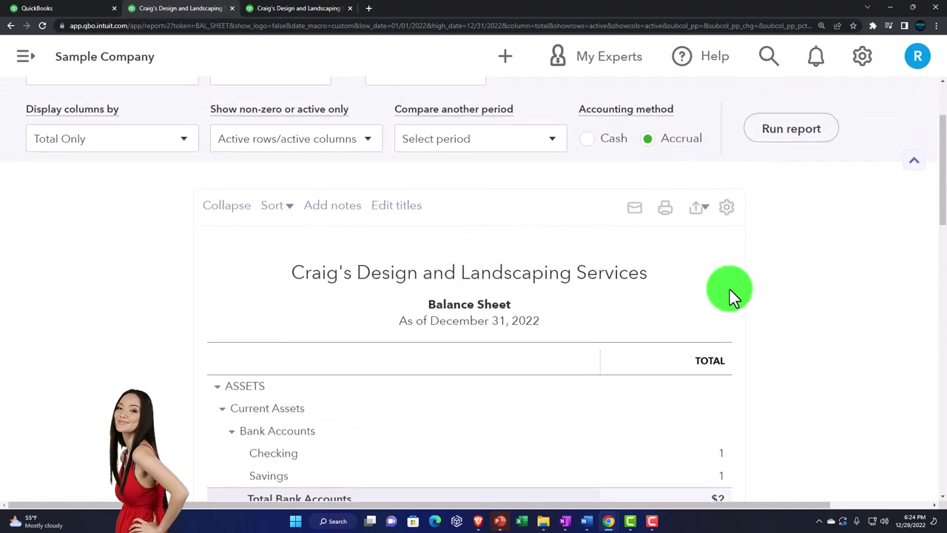
Step: Turn off Divide by 1000 and Without cents, rerun the Balance Sheet, and review its asset amounts
click(709, 119)
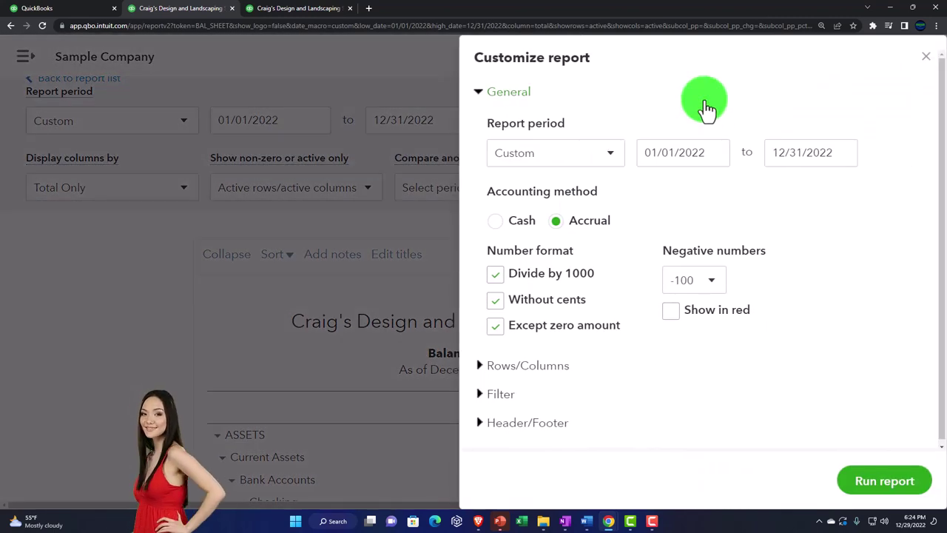
click(496, 276)
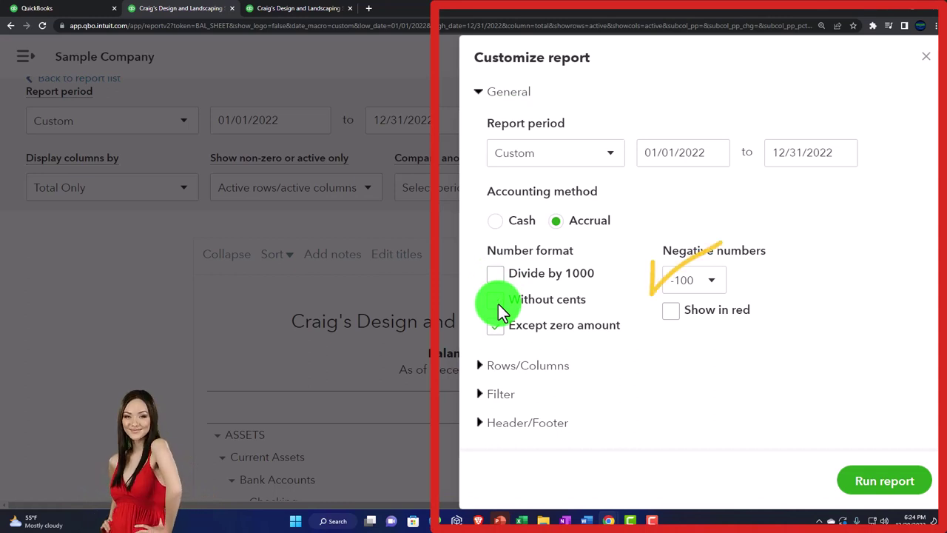
click(497, 301)
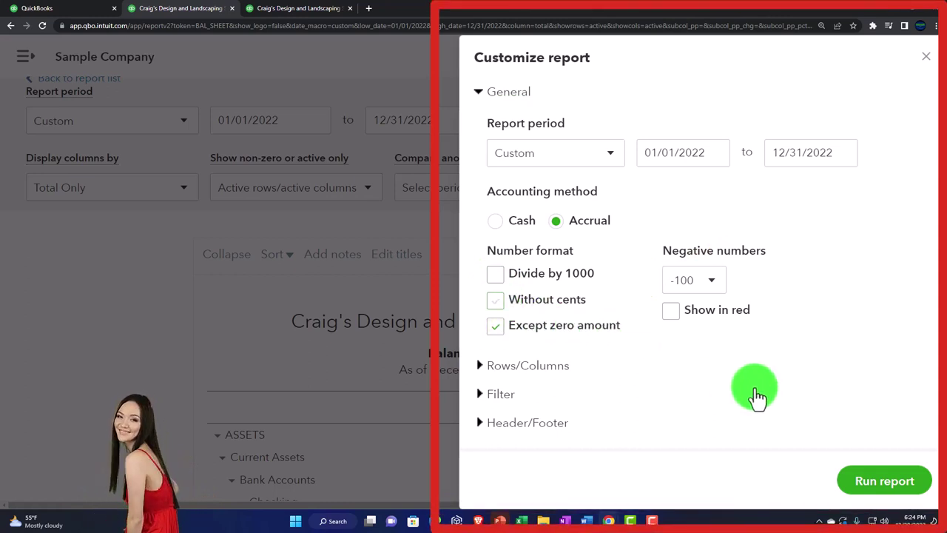
click(875, 485)
scroll(809, 392, down, 2)
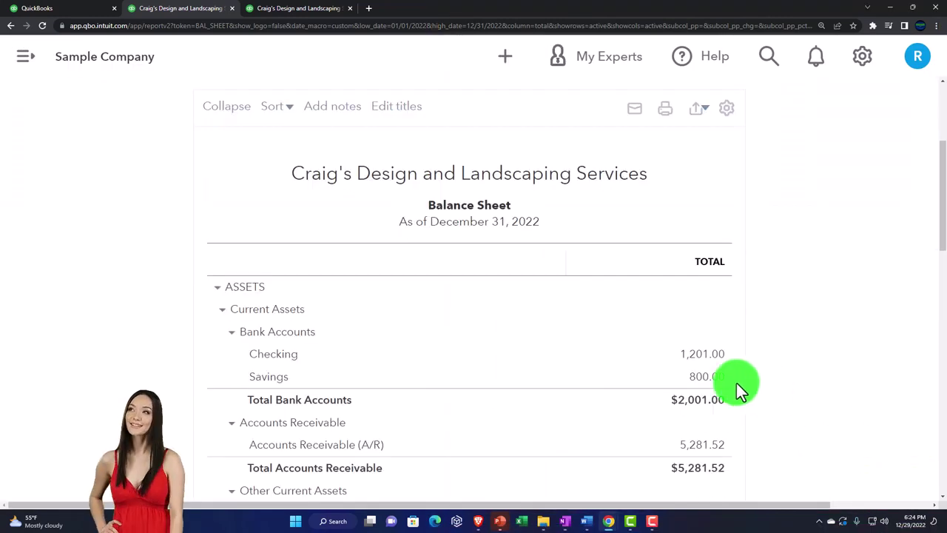
scroll(736, 384, down, 2)
scroll(724, 312, down, 1)
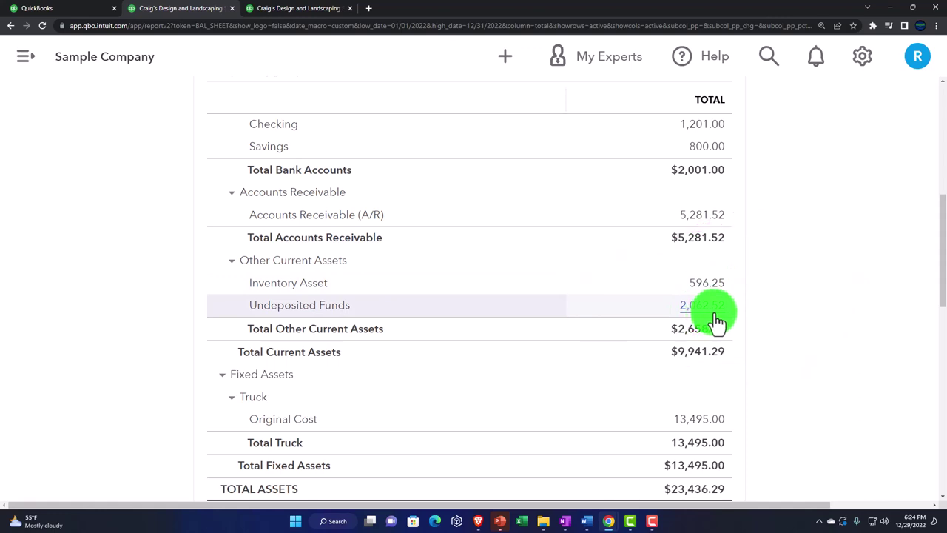
scroll(721, 363, down, 1)
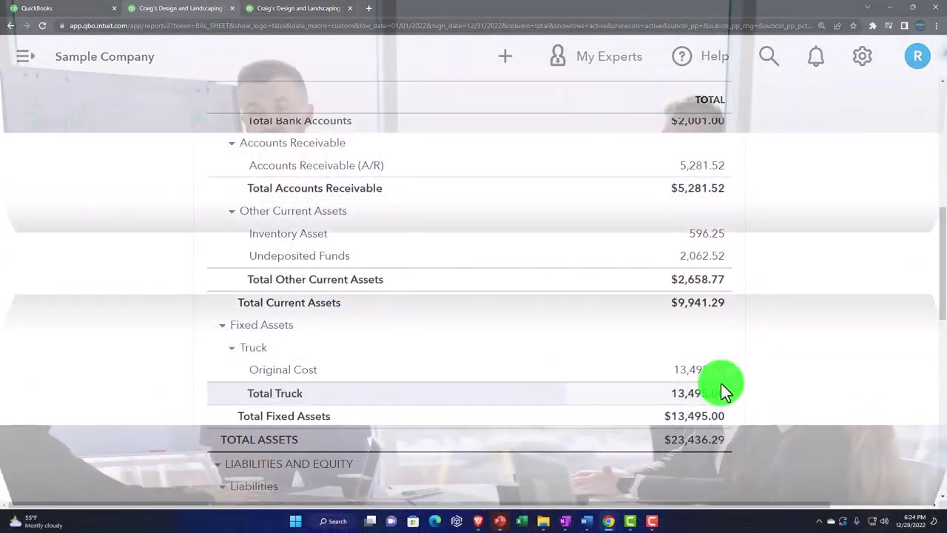
Step: Set the Balance Sheet's number format to Without cents and run the report
scroll(721, 382, up, 10)
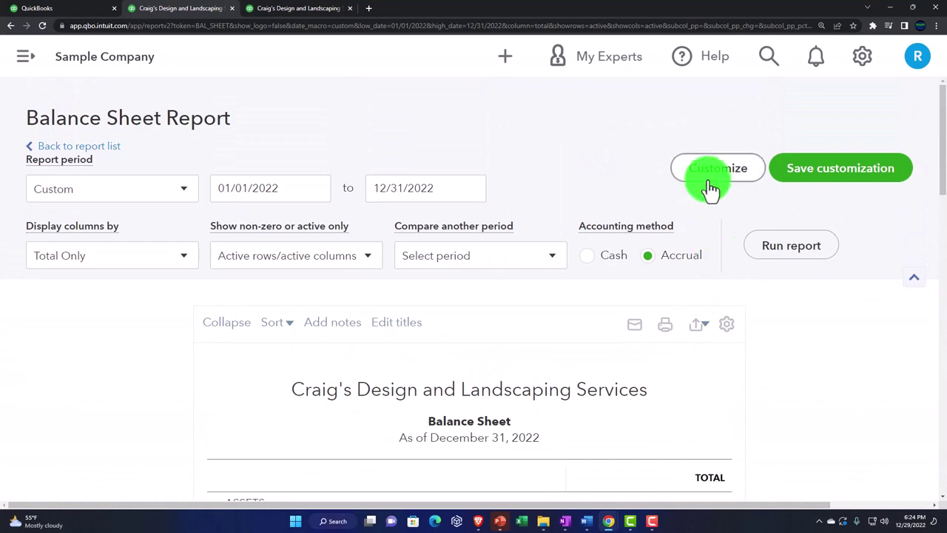
click(709, 172)
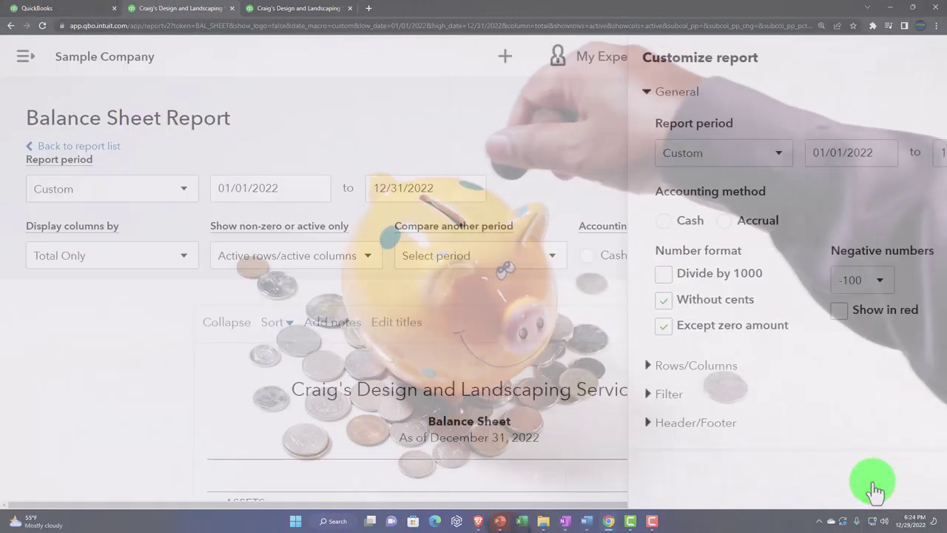
click(874, 491)
scroll(841, 402, down, 3)
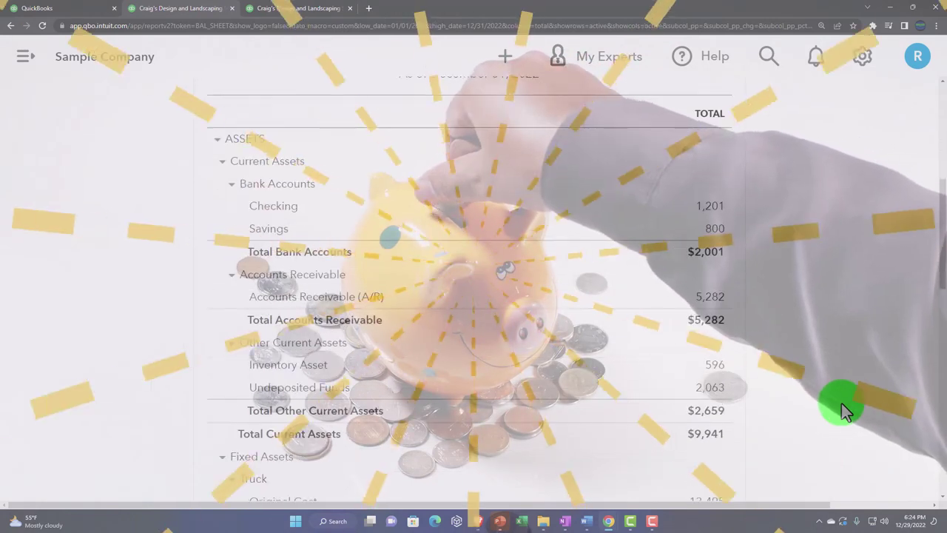
scroll(841, 403, down, 2)
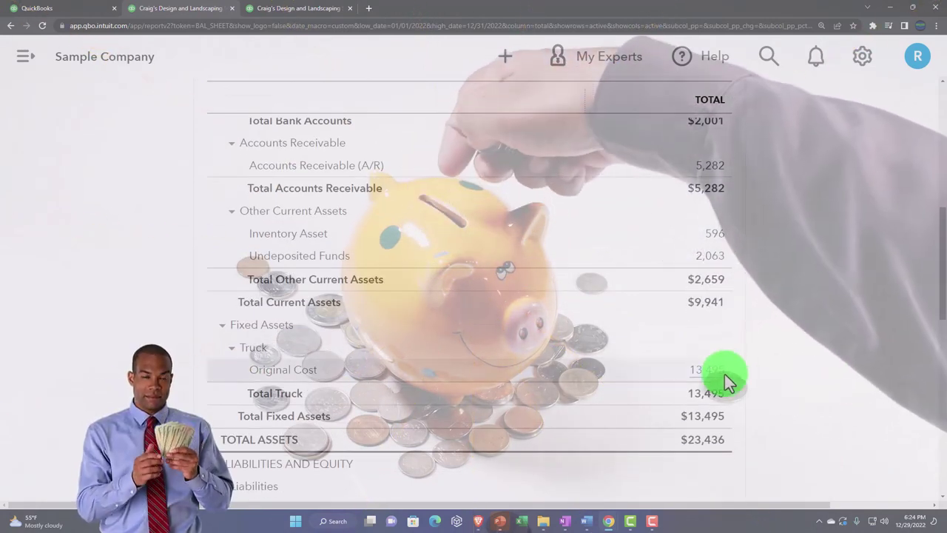
Step: Format the Balance Sheet's negative numbers as (100) shown in red, run the report, and check the Opening Balance Equity amount
scroll(724, 375, up, 6)
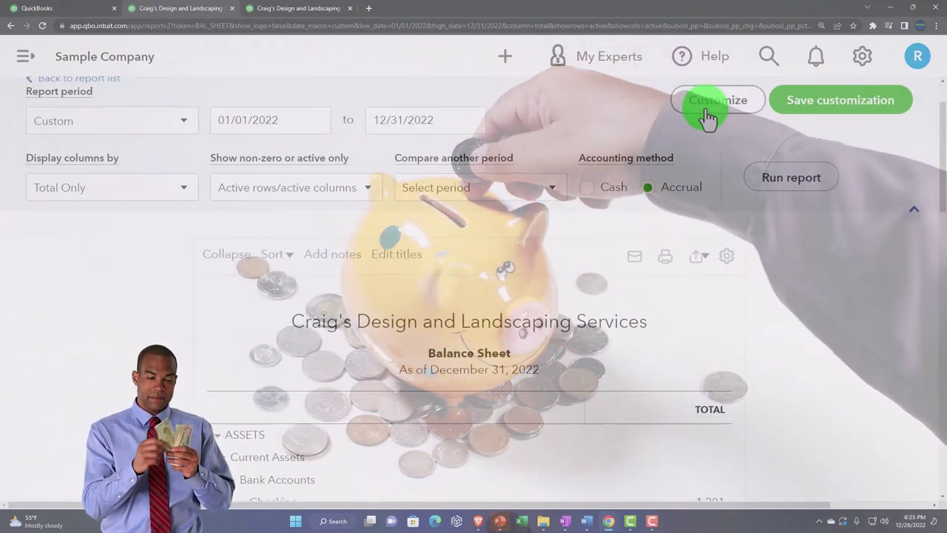
click(707, 111)
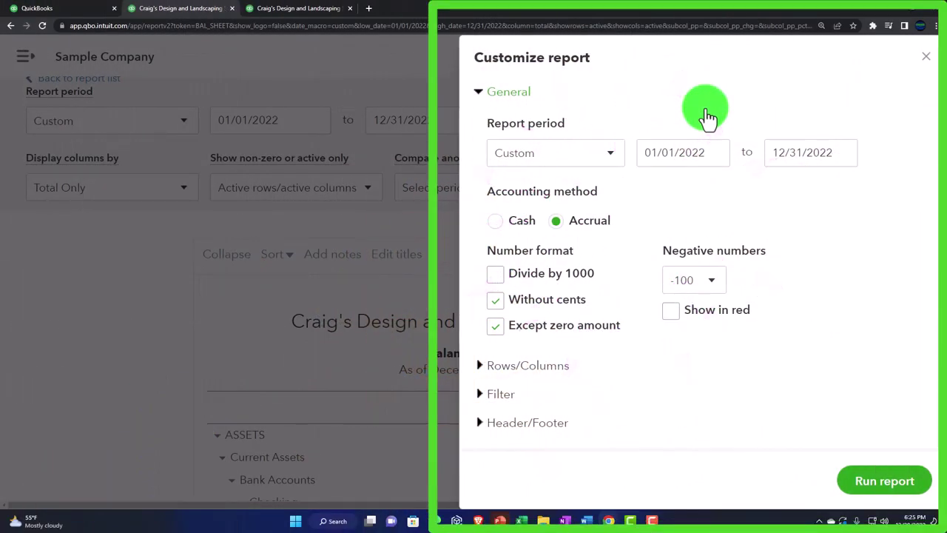
click(718, 293)
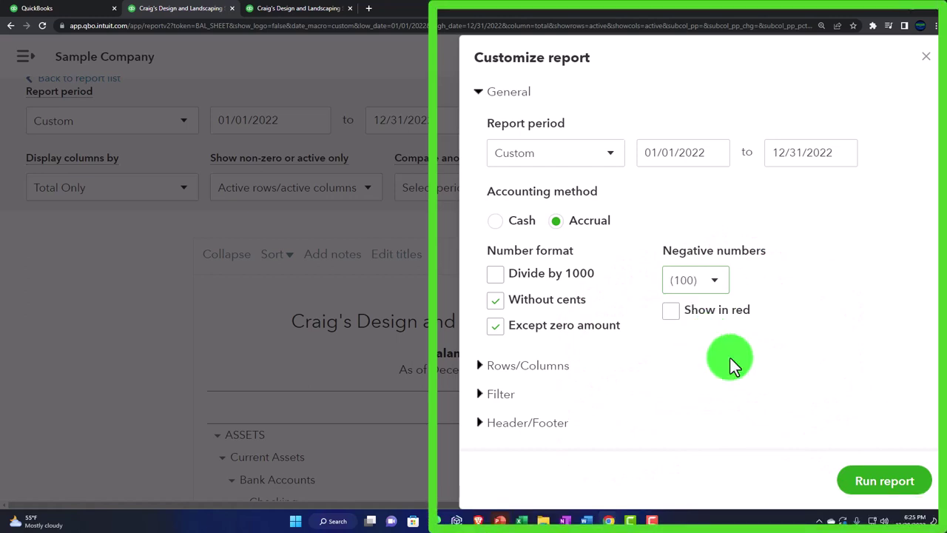
click(672, 311)
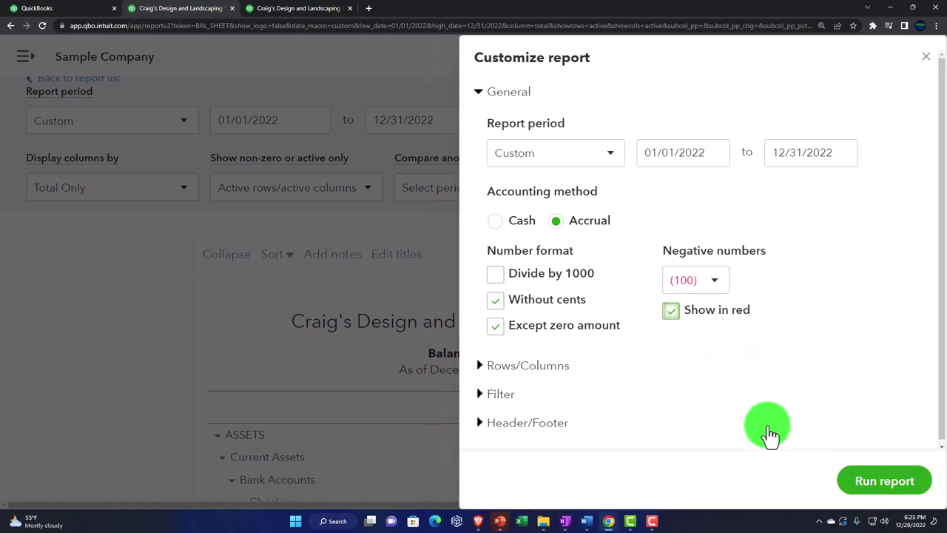
click(873, 485)
scroll(765, 336, down, 7)
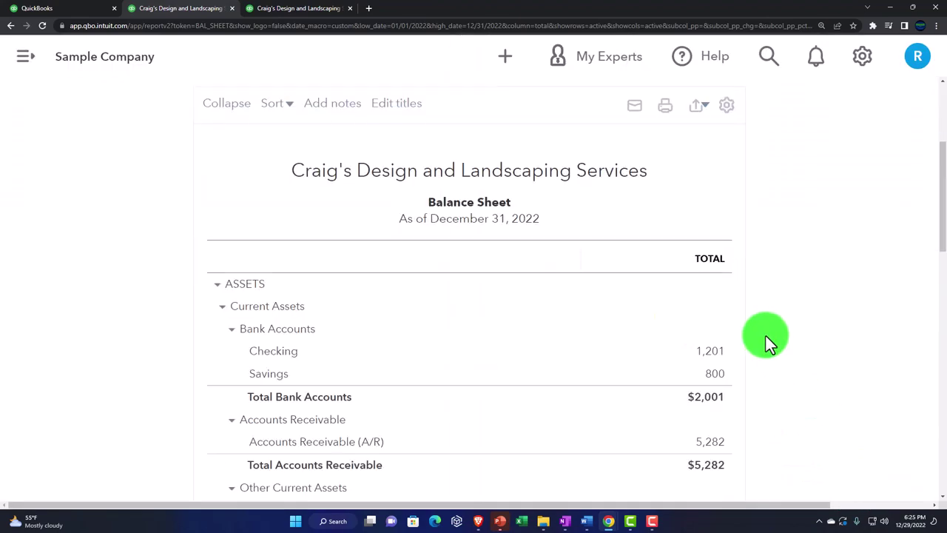
scroll(766, 336, down, 7)
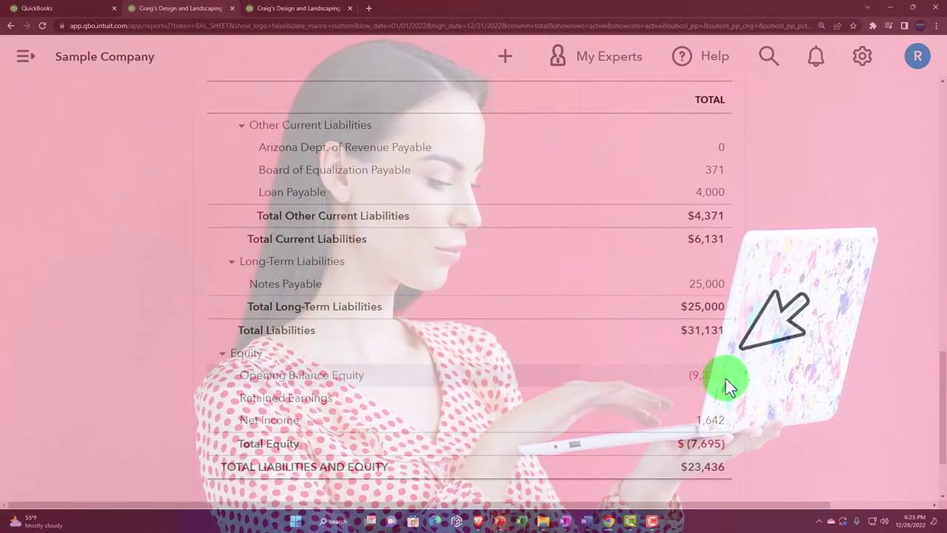
click(726, 378)
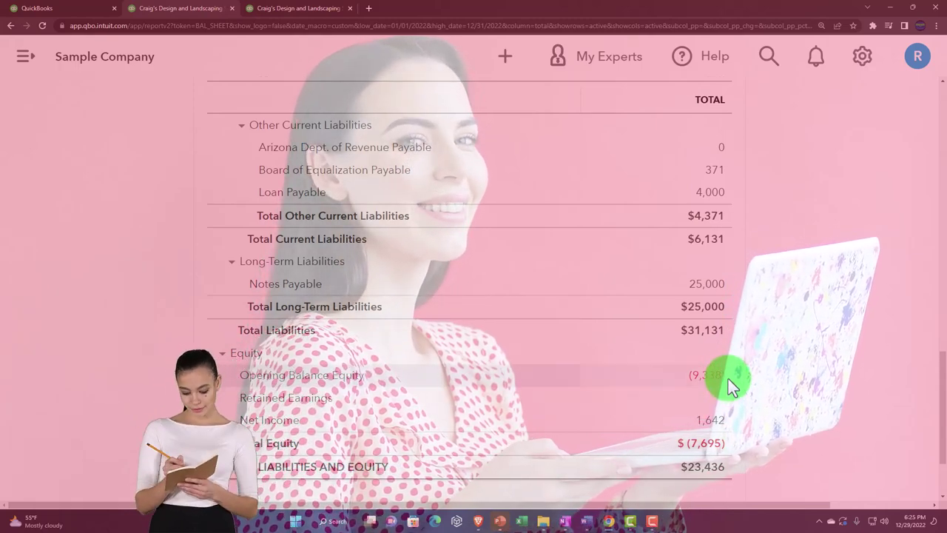
Step: Set the Balance Sheet's negative numbers to -100, turn off Show in red and Without cents, and rerun the report
scroll(728, 383, up, 15)
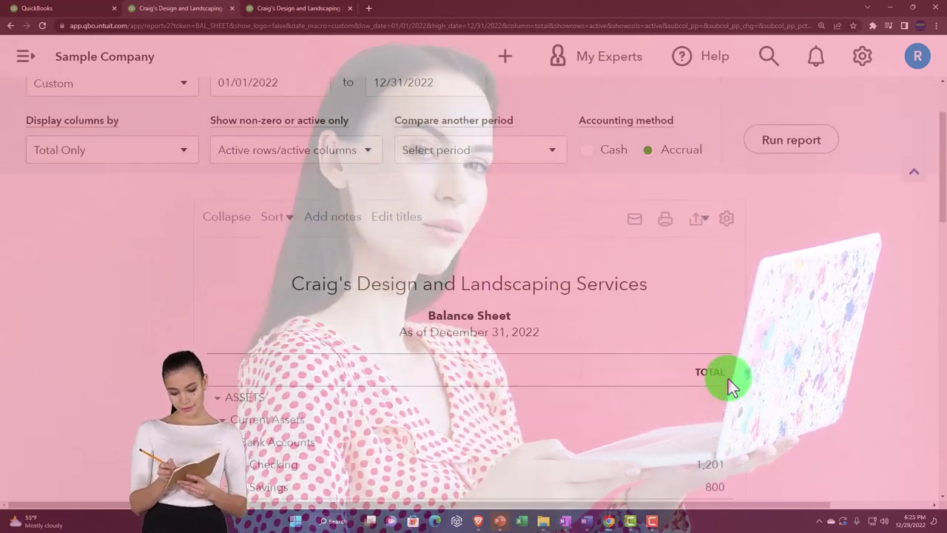
click(707, 172)
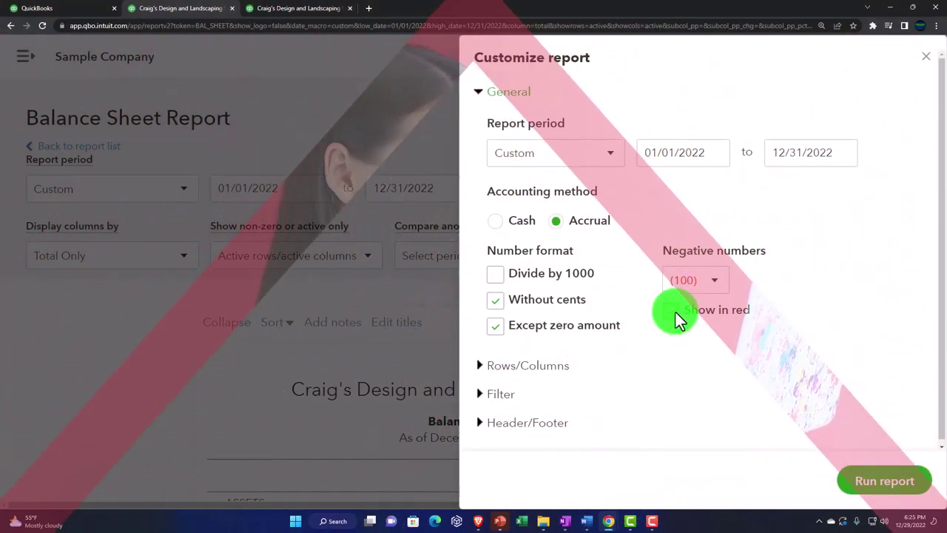
click(674, 310)
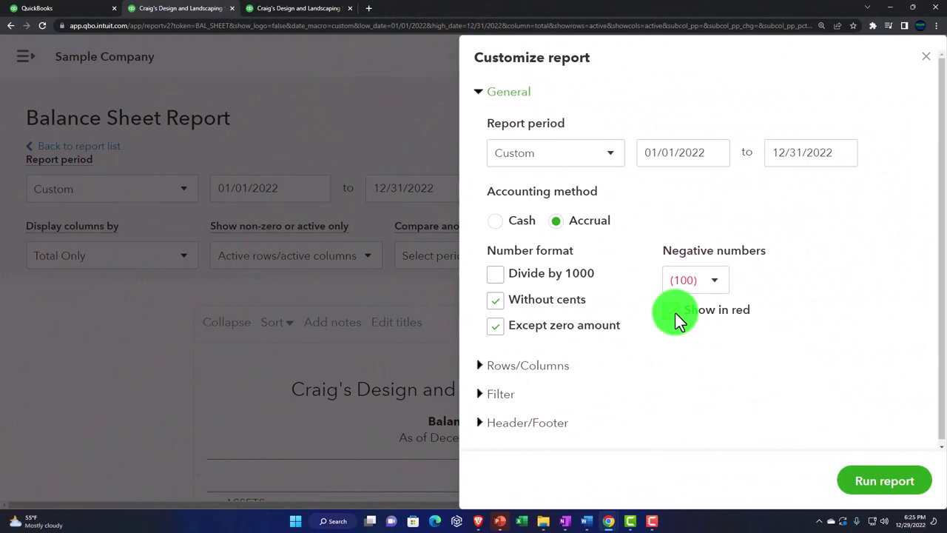
click(728, 284)
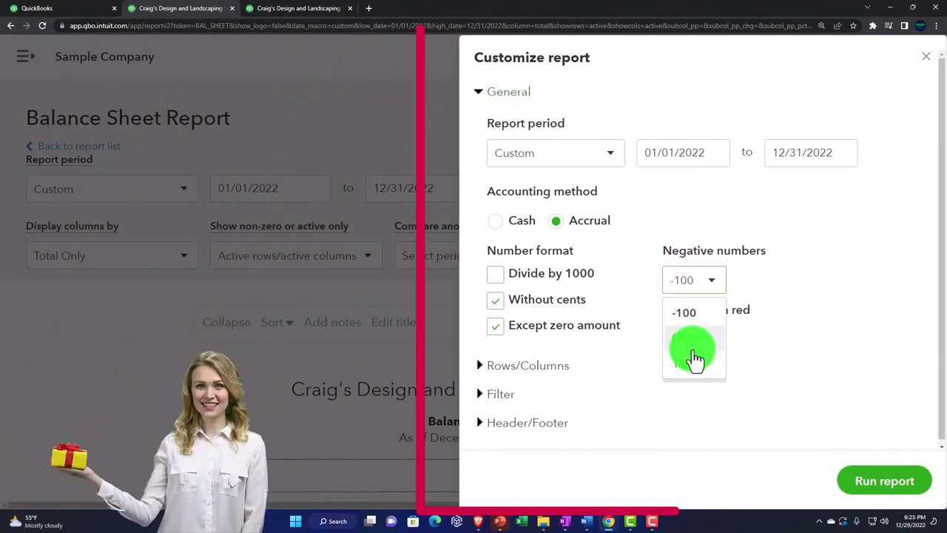
click(685, 315)
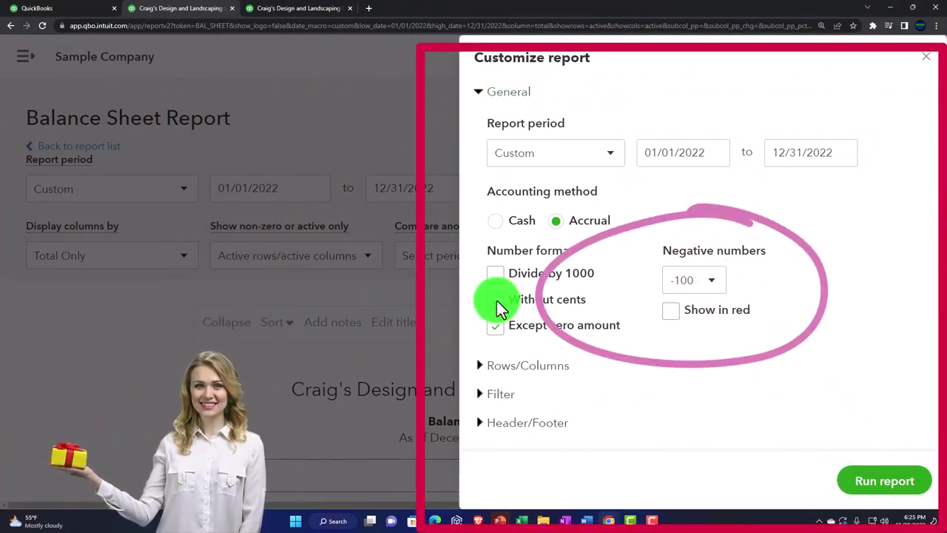
click(877, 477)
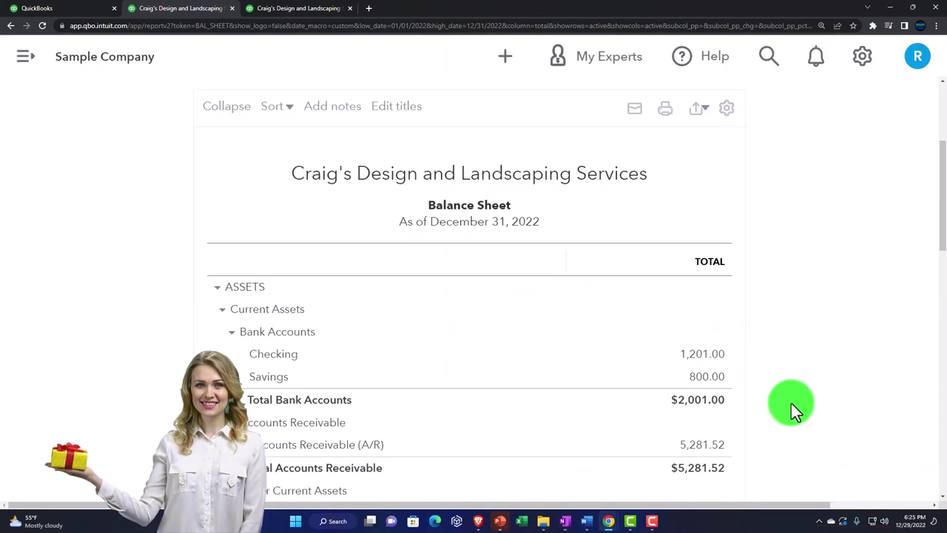
scroll(791, 402, down, 3)
scroll(784, 381, up, 10)
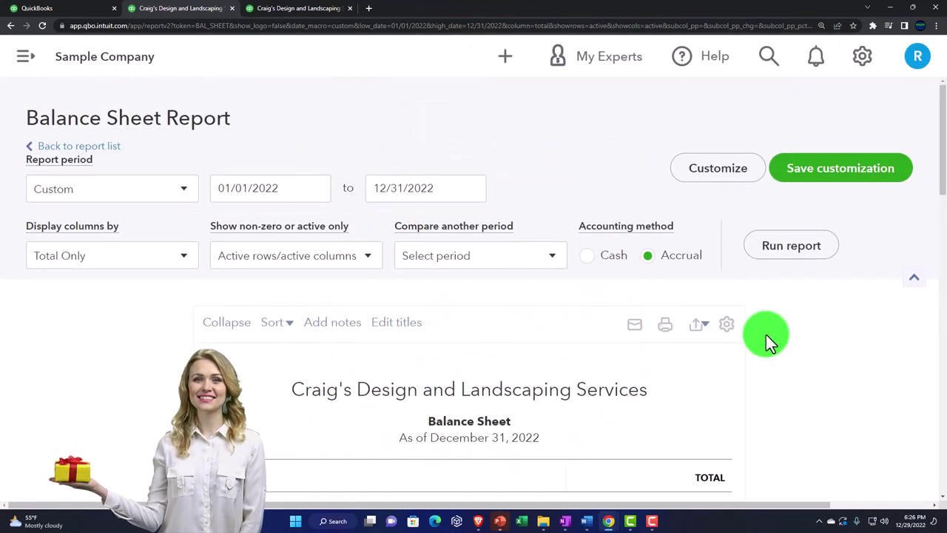
Step: Turn off Except zero amount in the Balance Sheet's number format, rerun the report, and check the zero-balance accounts
click(717, 174)
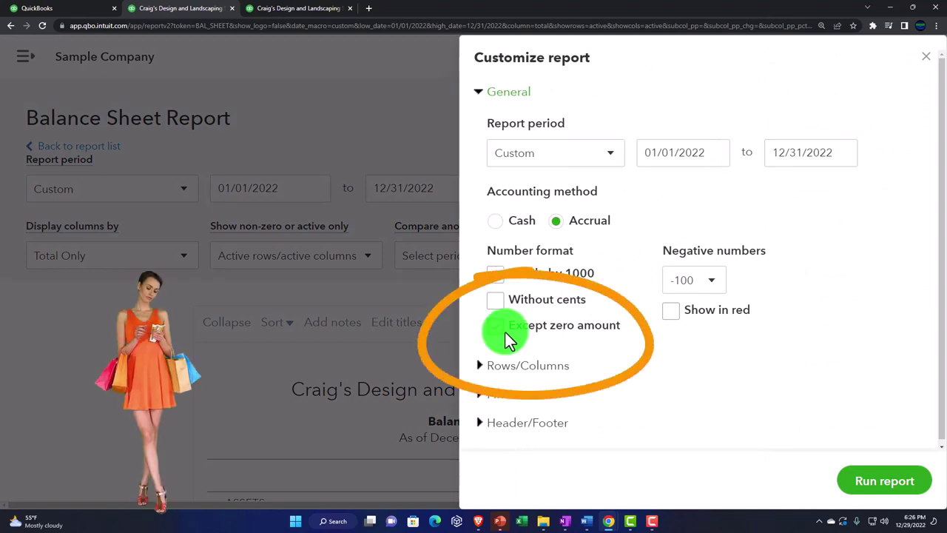
click(858, 484)
scroll(748, 359, down, 7)
scroll(745, 360, down, 6)
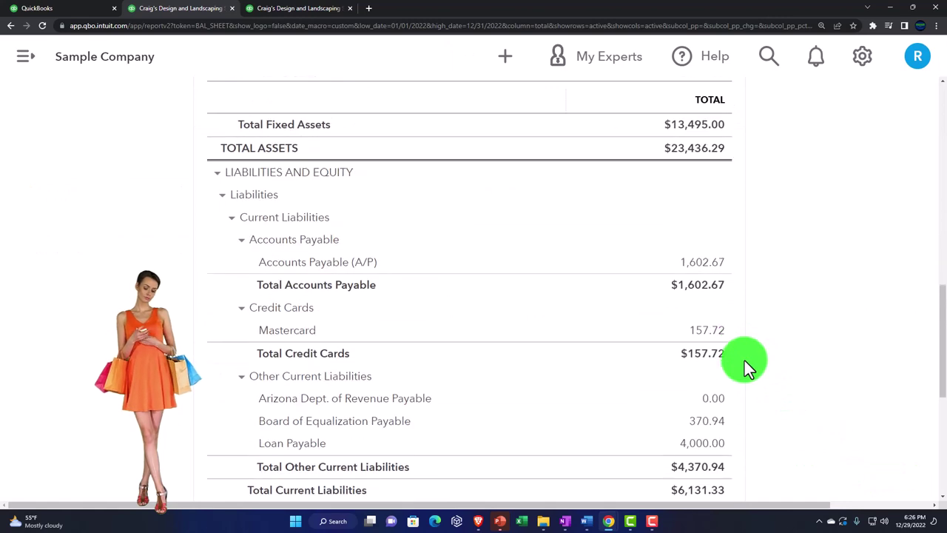
scroll(744, 361, down, 2)
click(703, 396)
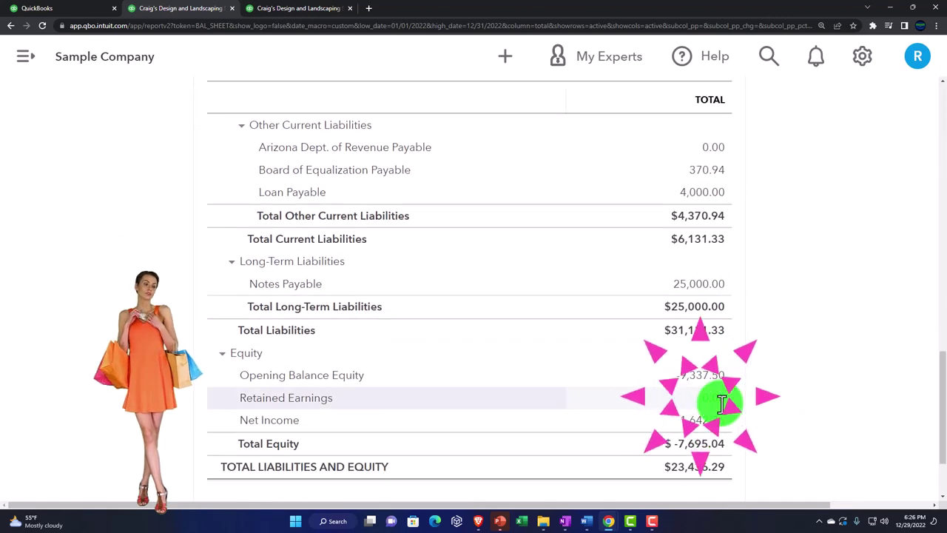
scroll(713, 348, up, 3)
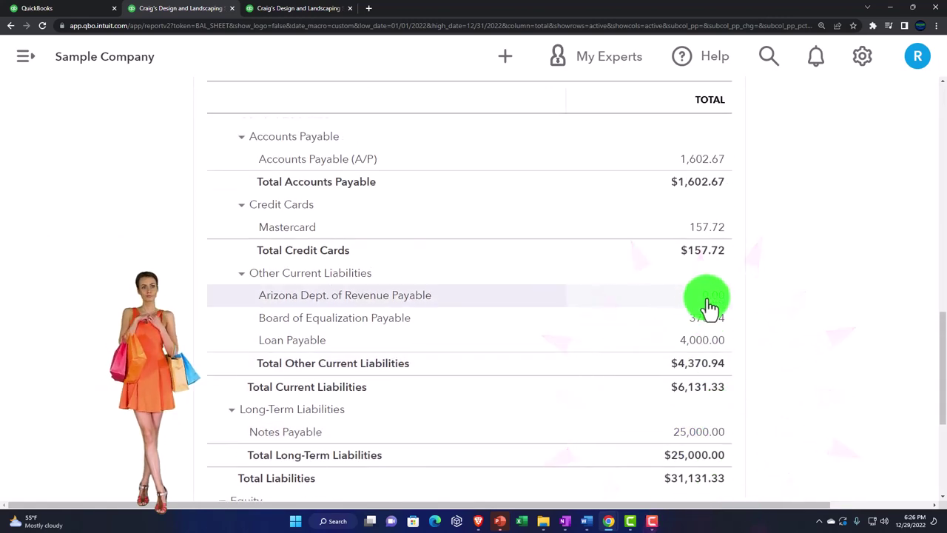
scroll(710, 338, up, 5)
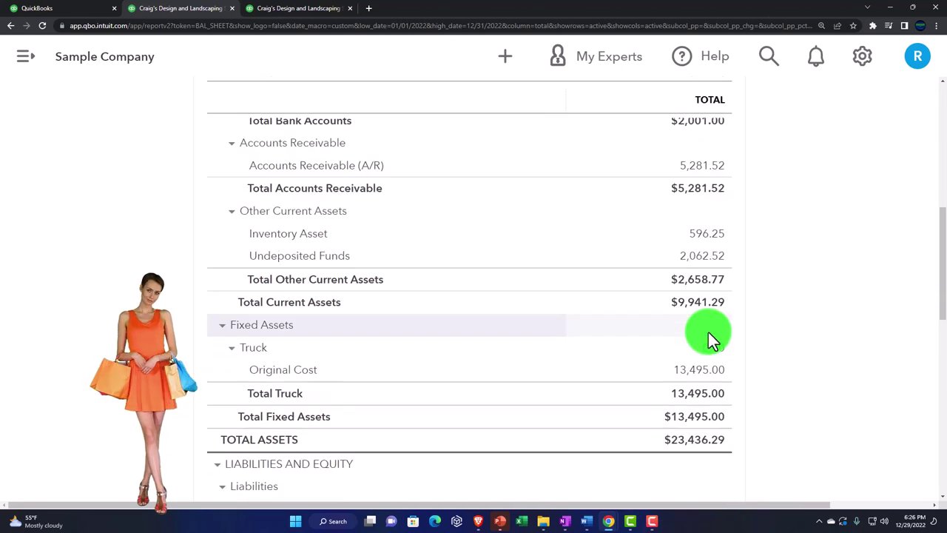
scroll(710, 339, up, 7)
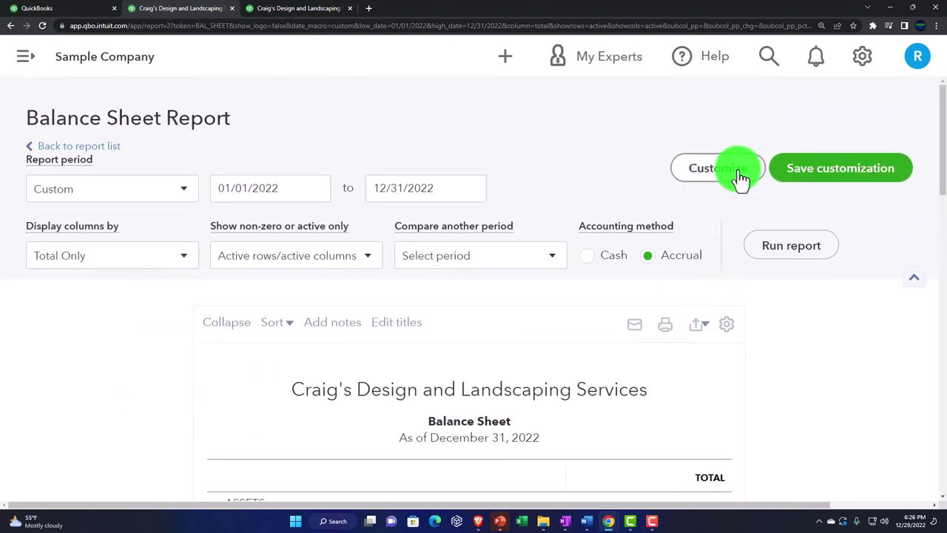
Step: Turn Except zero amount back on, rerun the Balance Sheet, and check the Arizona Dept. of Revenue Payable line
click(738, 170)
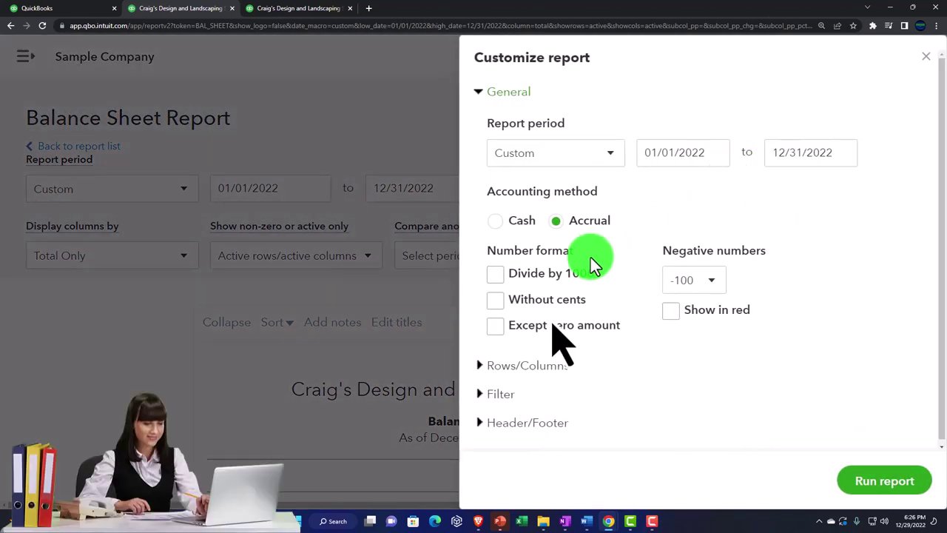
click(495, 326)
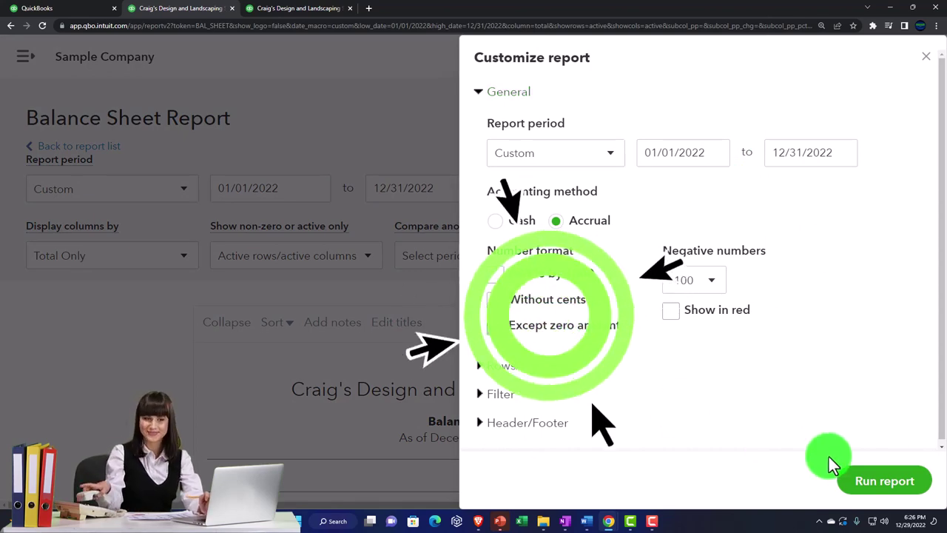
click(858, 480)
scroll(801, 396, down, 7)
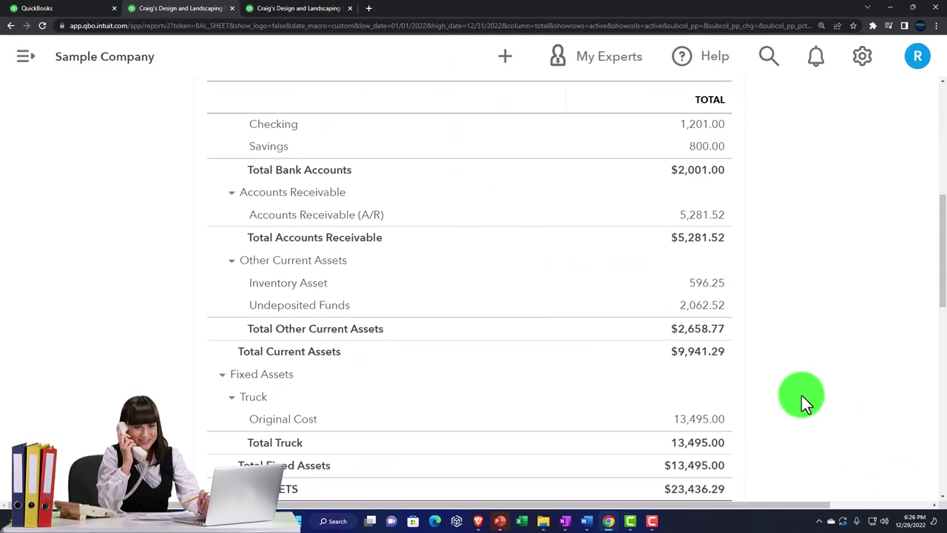
scroll(801, 396, down, 3)
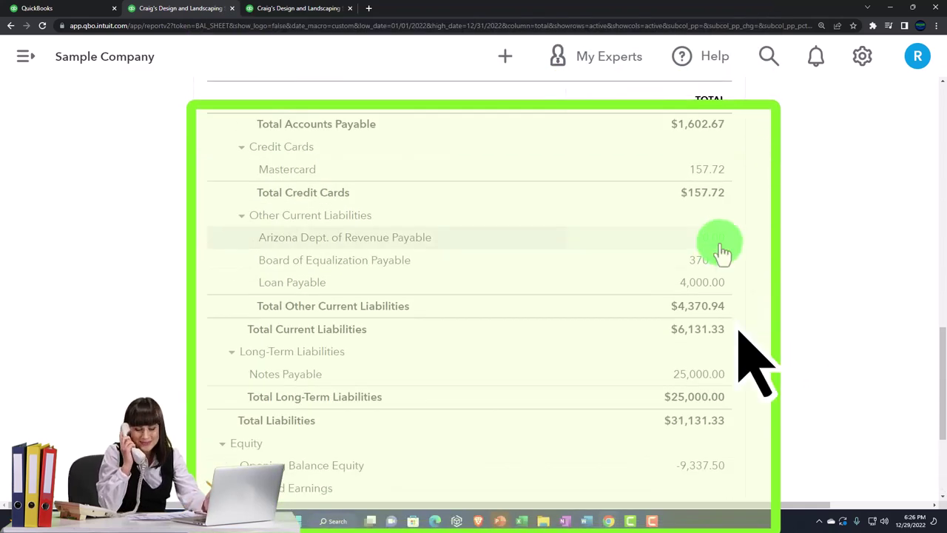
scroll(662, 279, up, 5)
scroll(659, 282, up, 8)
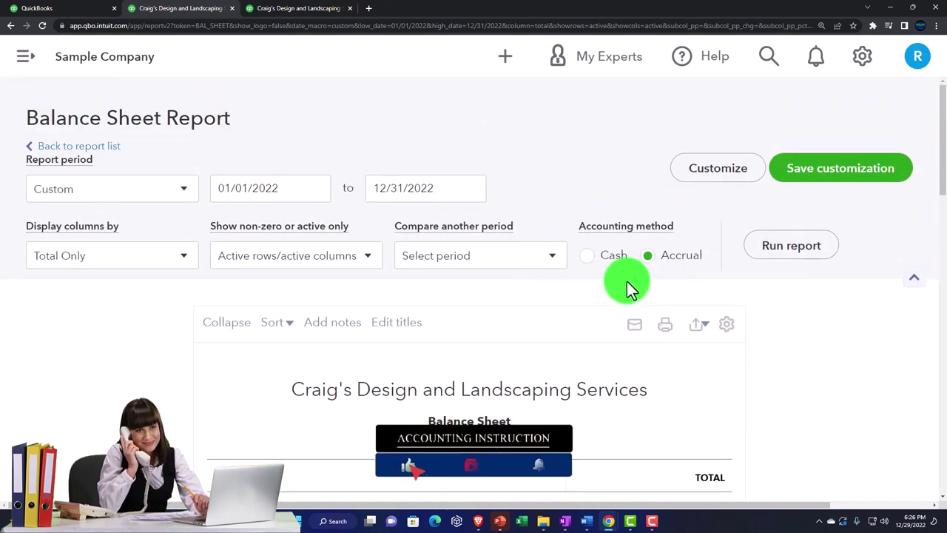
Step: Review the Balance Sheet's active and non-zero row and column options, its column breakdown choices, and its available filters
click(375, 262)
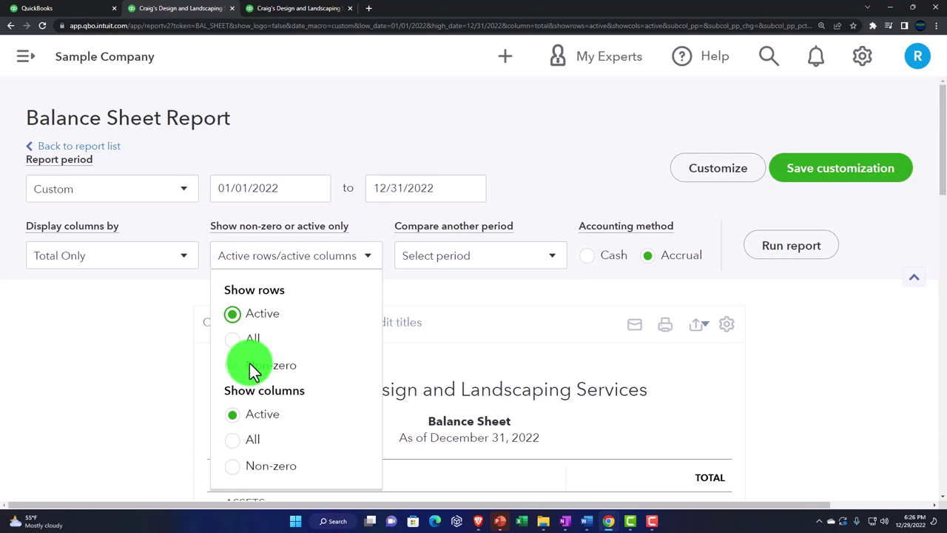
click(848, 376)
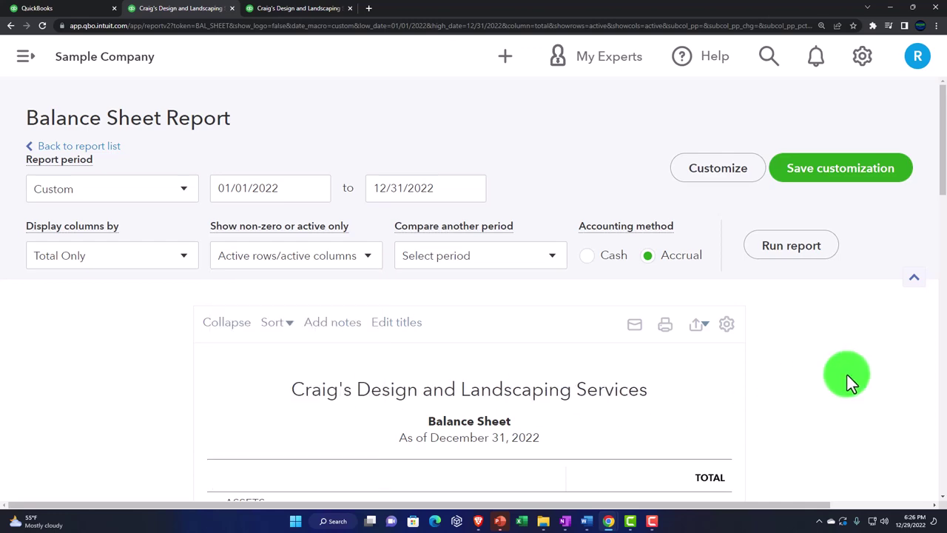
click(722, 172)
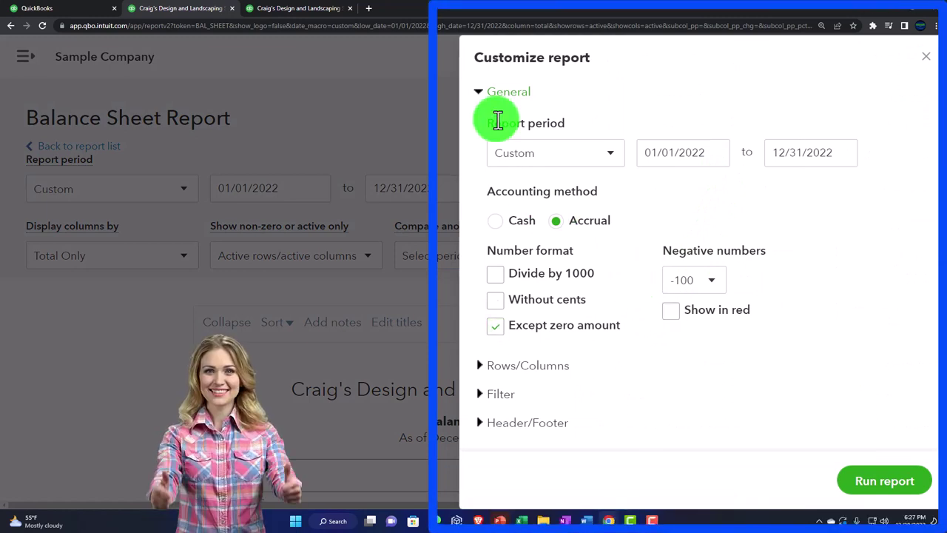
click(481, 94)
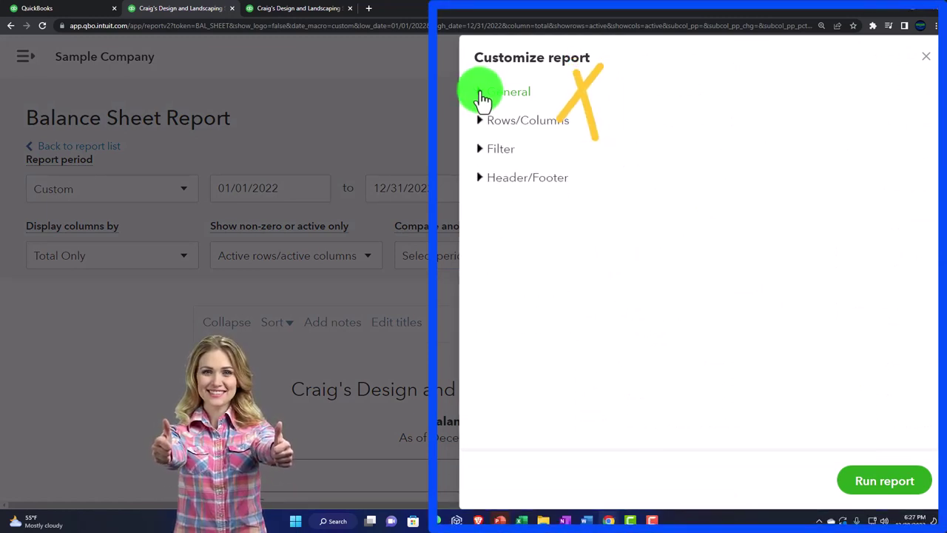
click(482, 121)
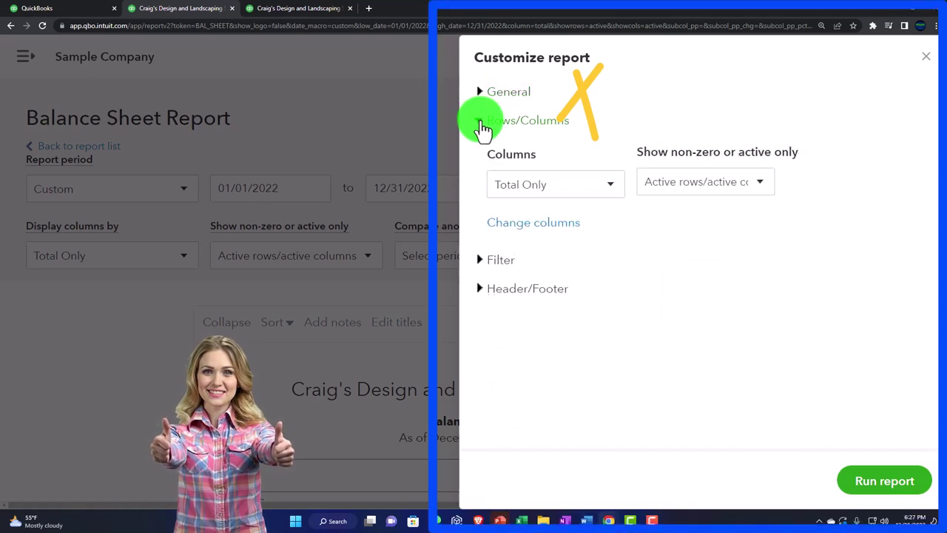
click(610, 187)
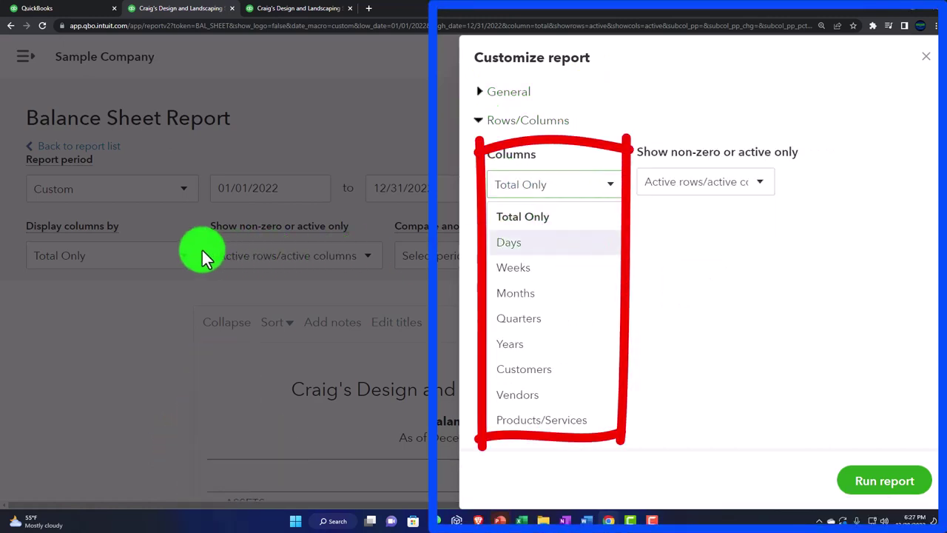
click(764, 189)
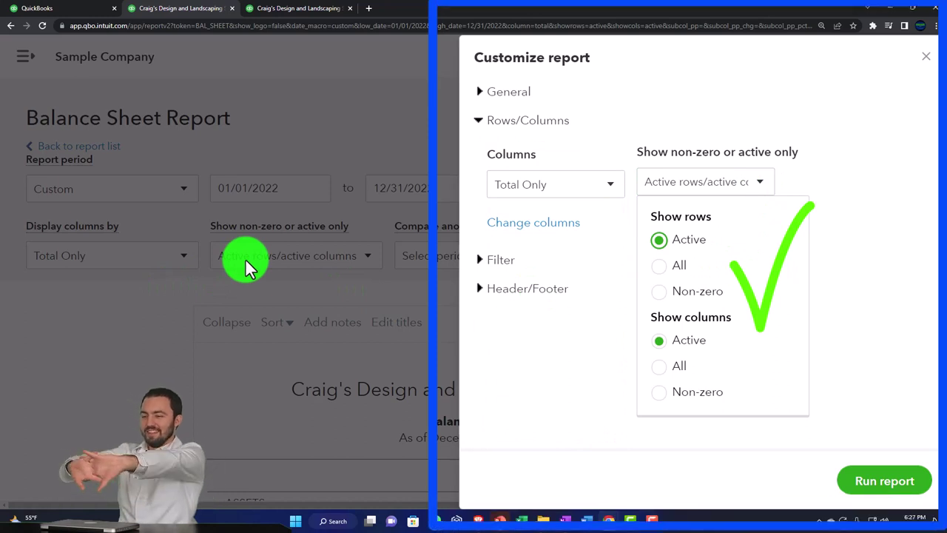
click(560, 355)
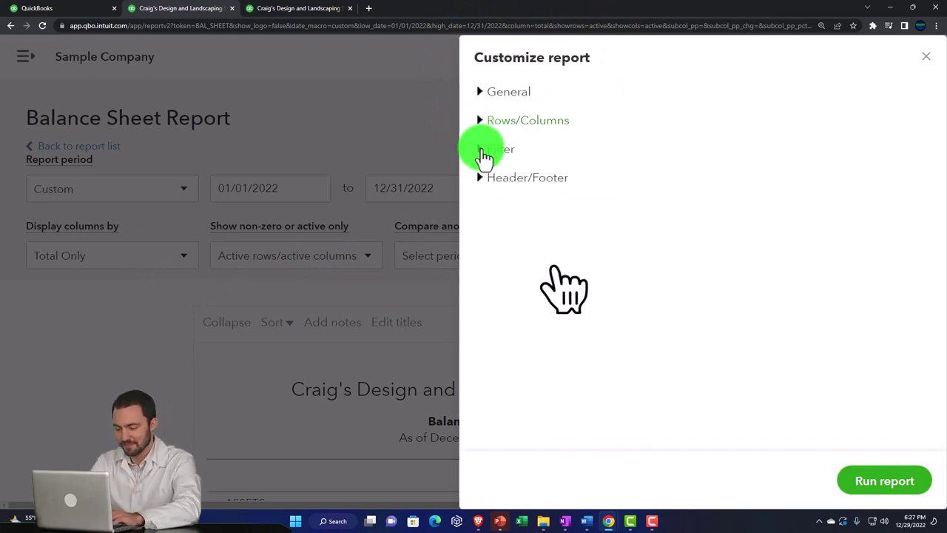
click(482, 150)
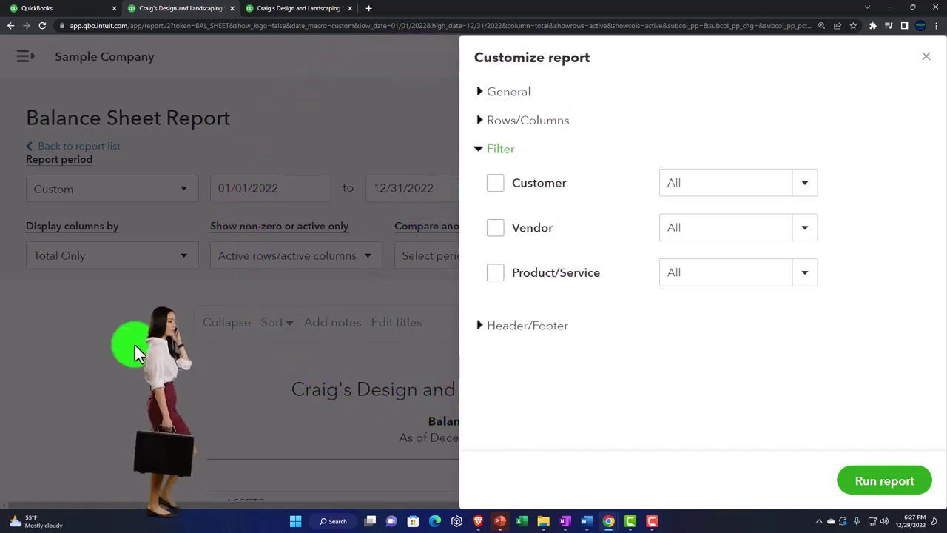
click(926, 68)
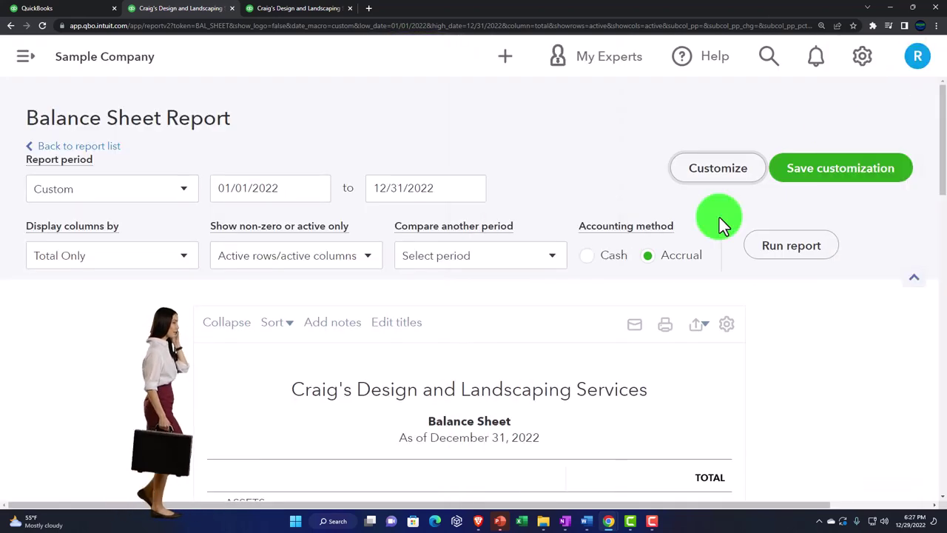
Step: Open the Transaction Report behind the Checking balance on the Balance Sheet
scroll(674, 273, down, 3)
scroll(519, 332, down, 1)
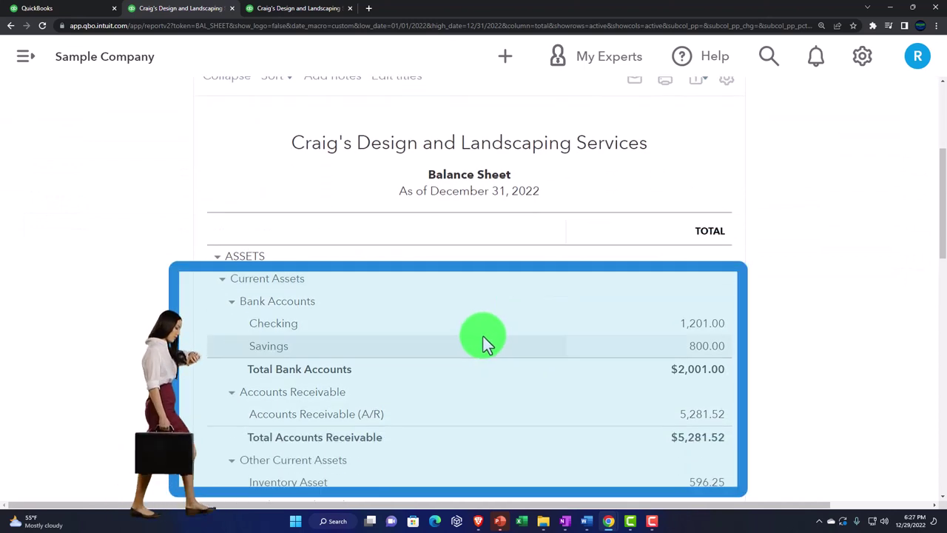
click(693, 326)
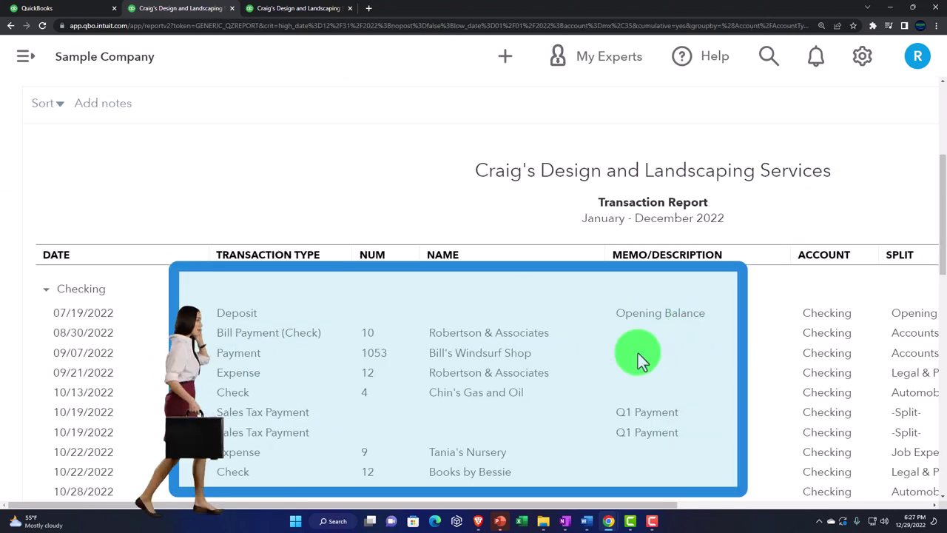
key(ctrl+minus)
key(ctrl+minus)
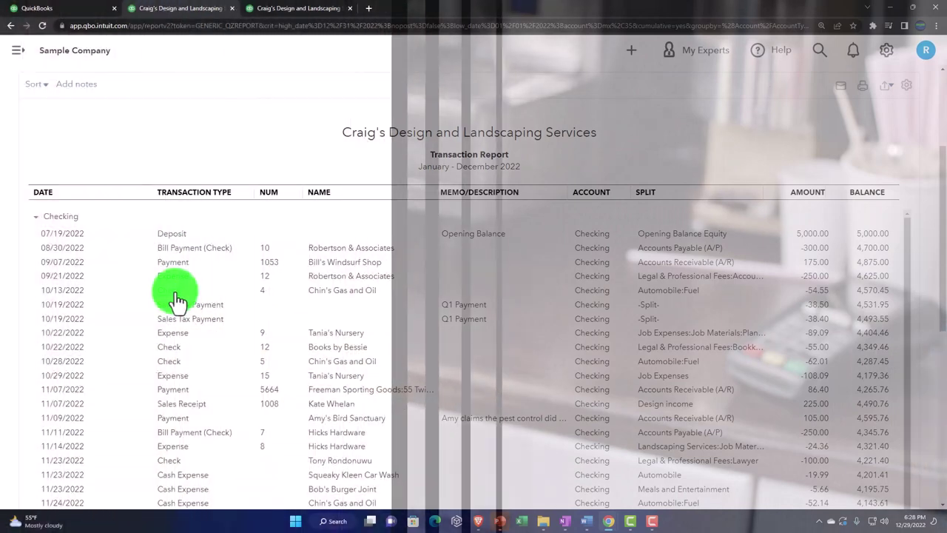
Step: Open the Checking Transaction Report's customization and filter its transaction type by Check
scroll(177, 300, up, 3)
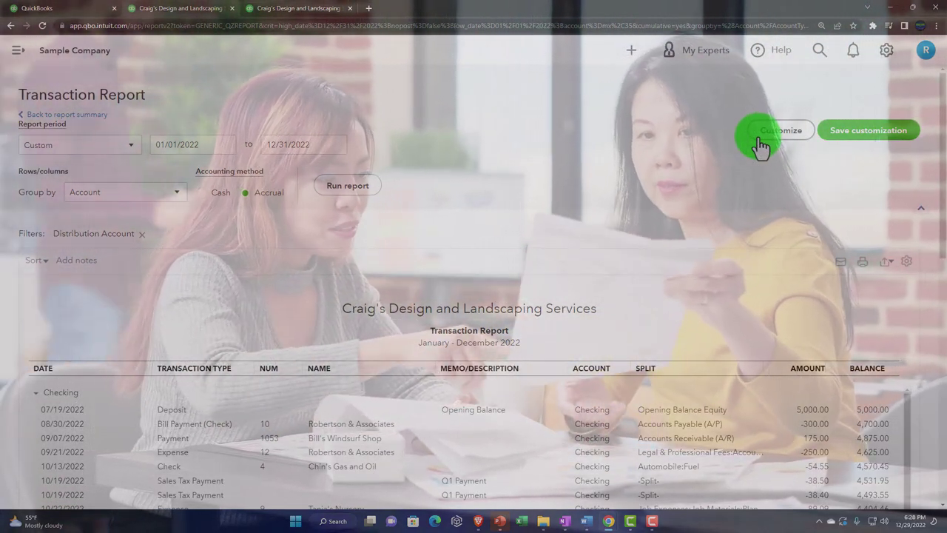
click(761, 145)
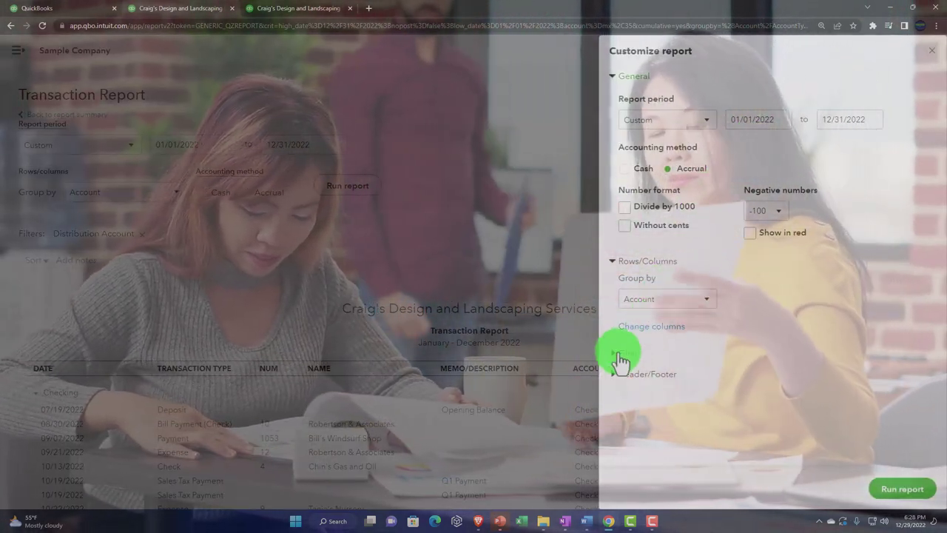
click(615, 356)
scroll(615, 344, down, 2)
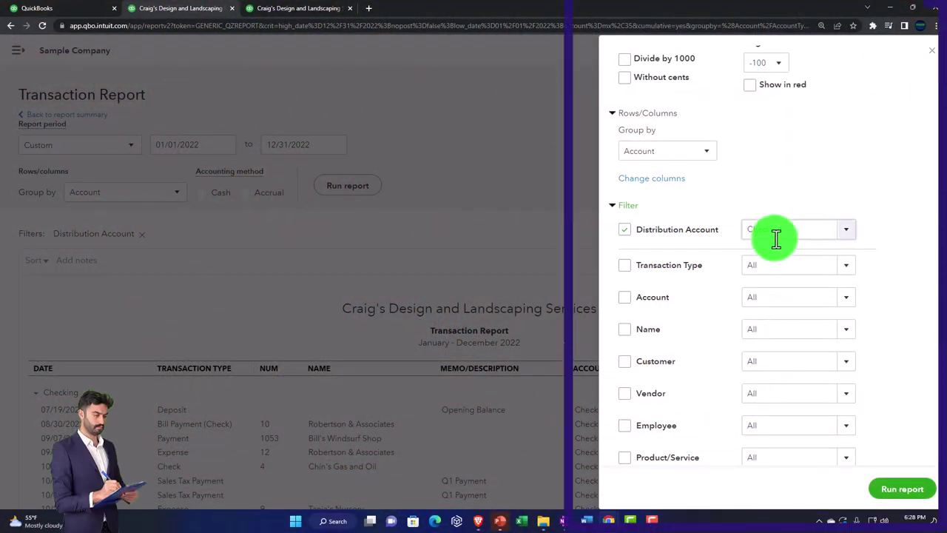
scroll(669, 277, down, 1)
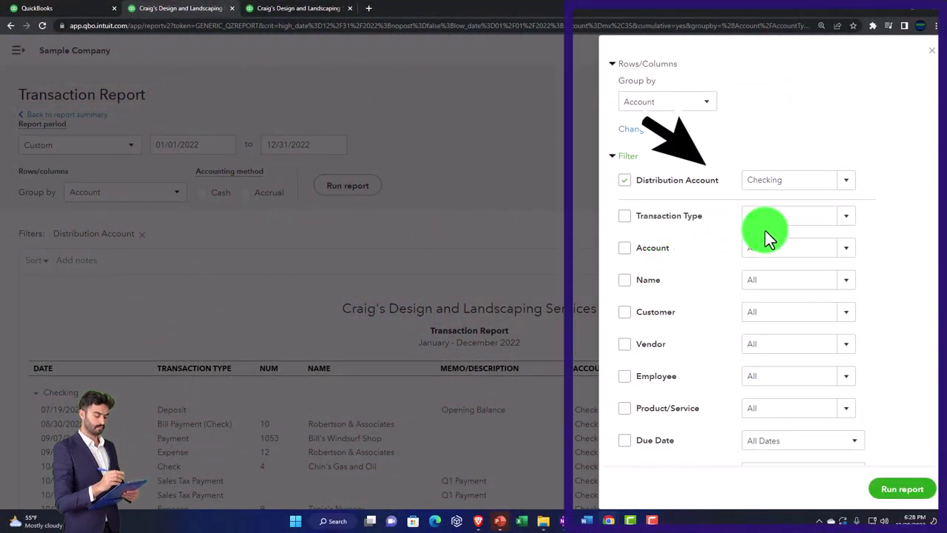
click(843, 222)
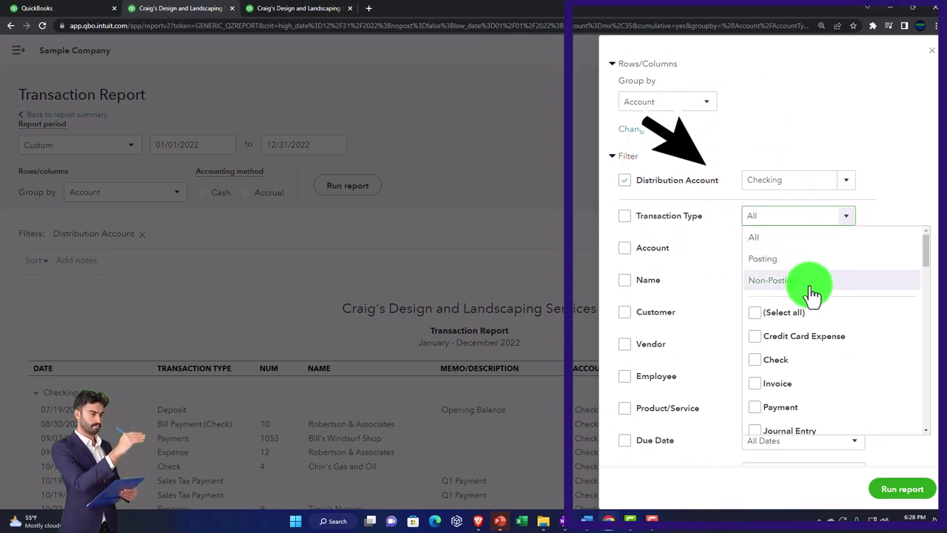
scroll(812, 316, down, 1)
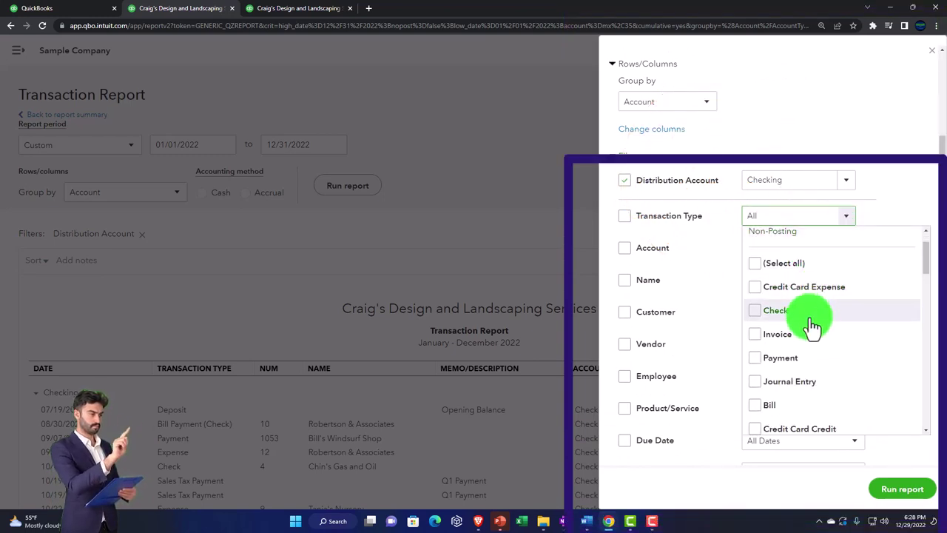
click(753, 311)
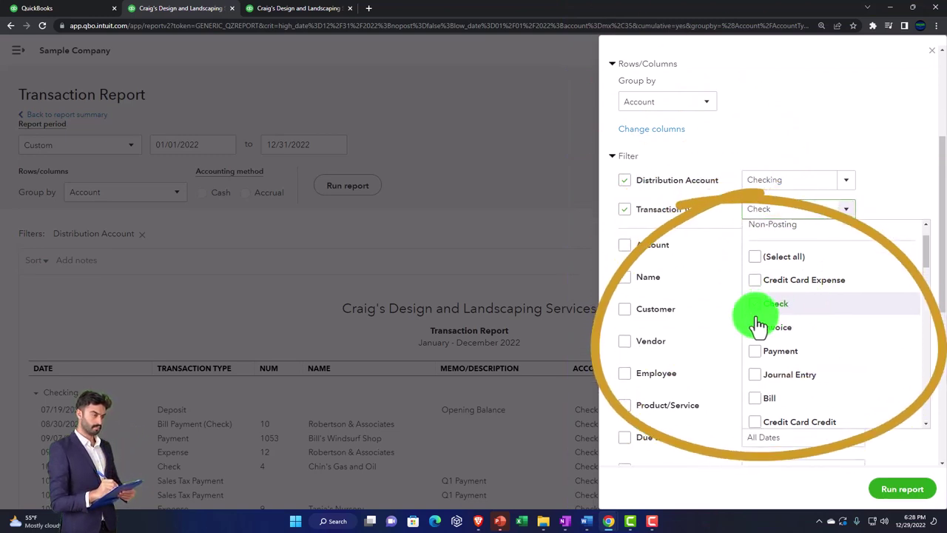
Step: Add Bill Payment (Check), Bill Payment (Credit Card) and Paycheck to the Transaction Type filter
scroll(782, 367, down, 2)
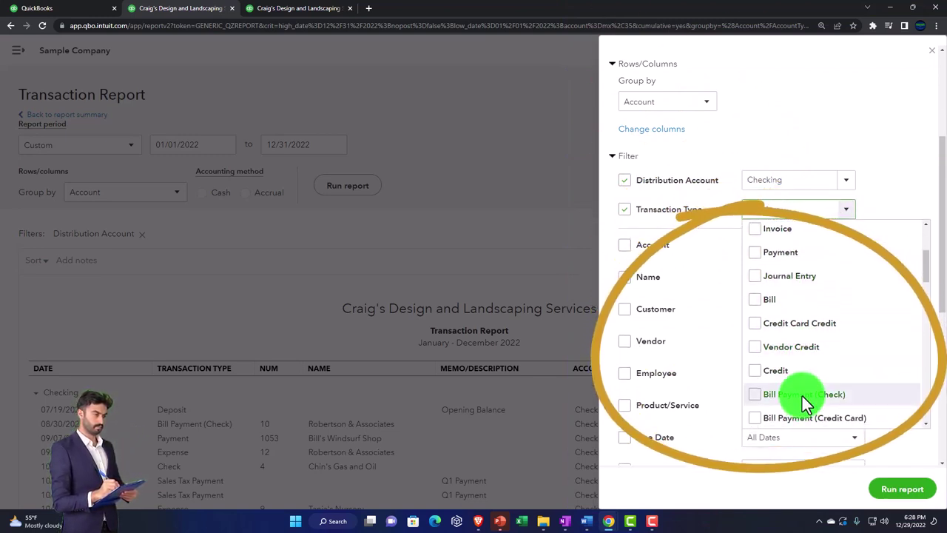
scroll(790, 362, down, 1)
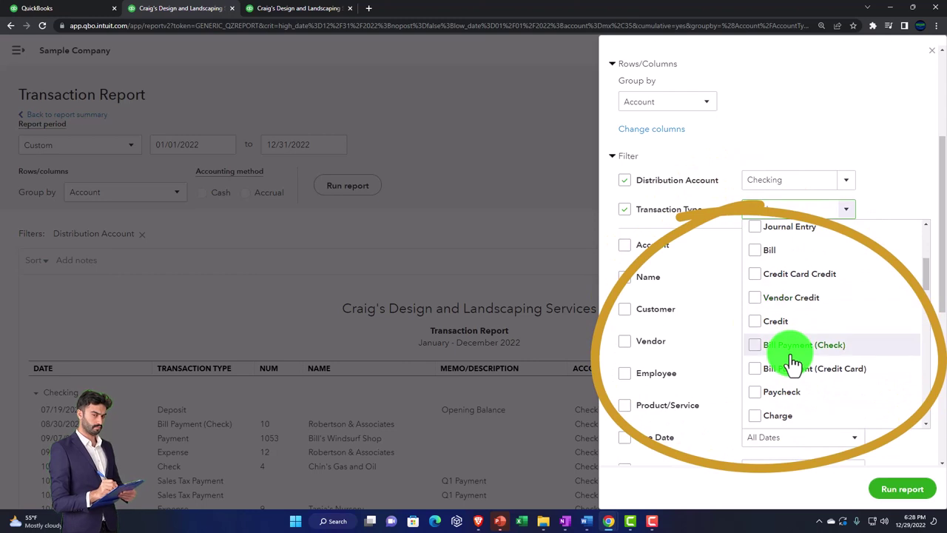
scroll(794, 360, down, 2)
click(754, 296)
click(756, 318)
scroll(770, 325, down, 1)
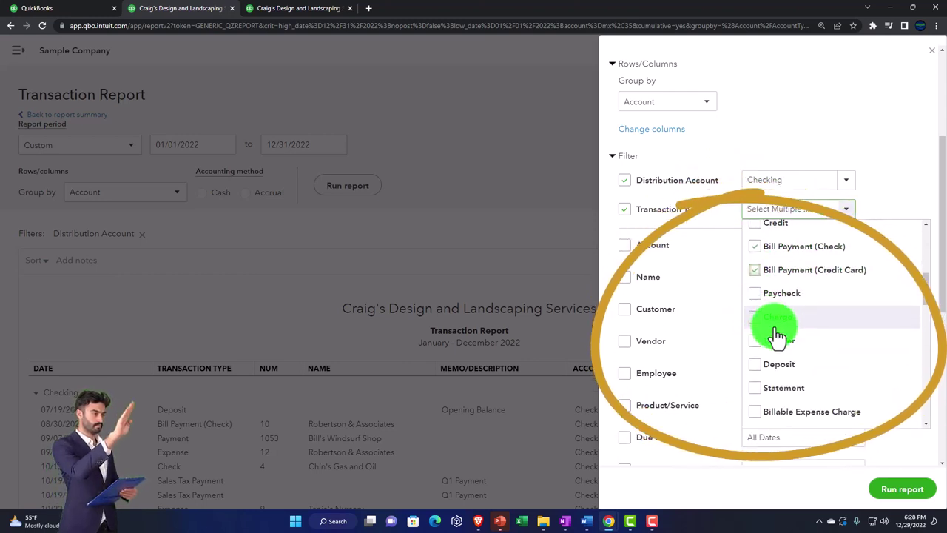
click(757, 295)
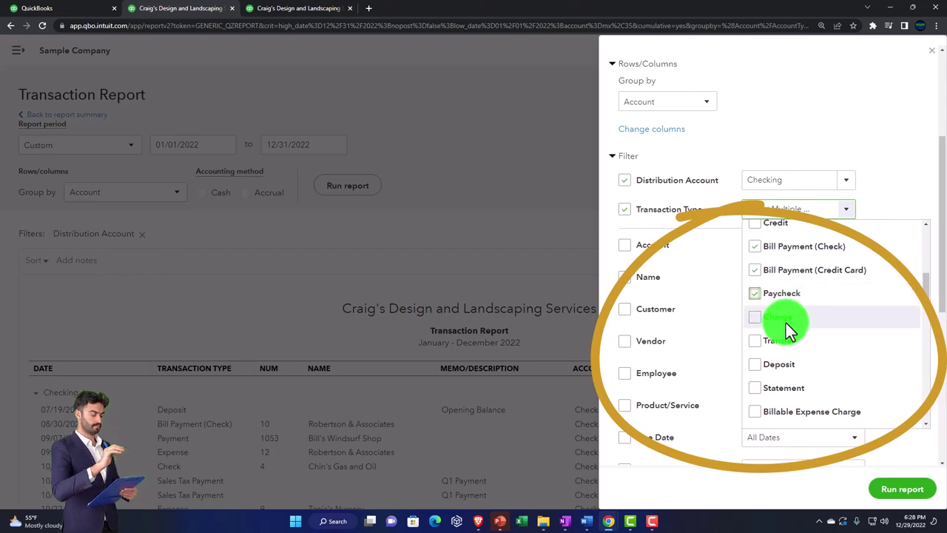
Step: Add Expense to the Transaction Type filter and rerun the Transaction Report
scroll(790, 332, down, 2)
scroll(792, 339, down, 2)
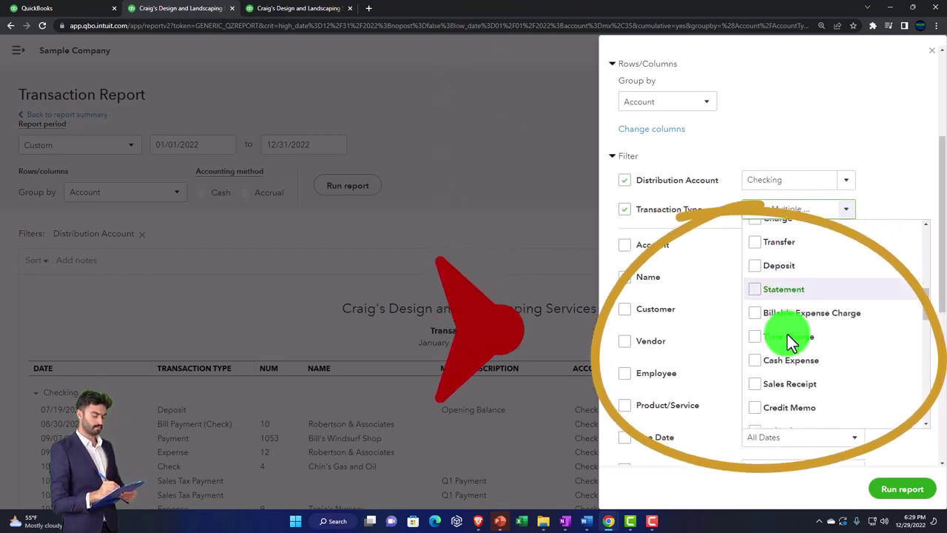
scroll(790, 341, down, 2)
scroll(785, 347, down, 5)
scroll(783, 350, down, 1)
click(756, 364)
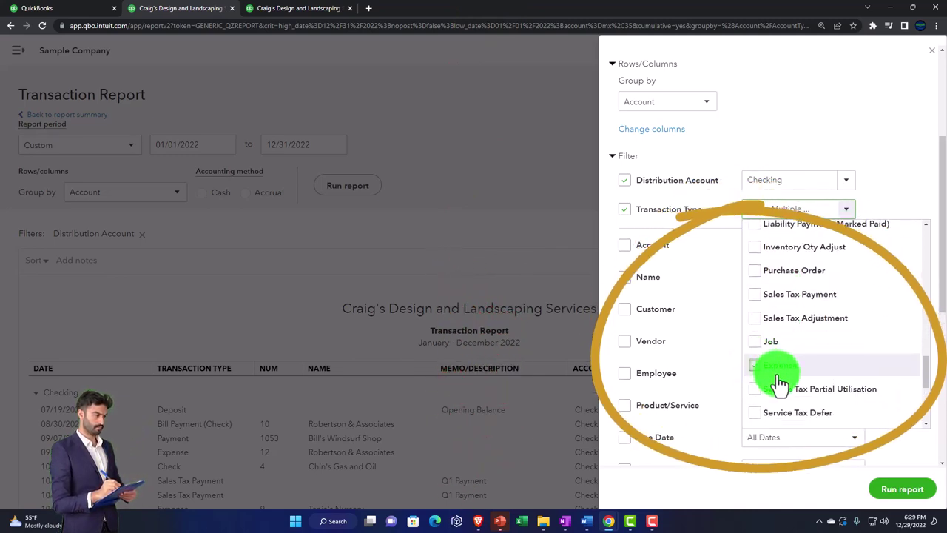
click(911, 491)
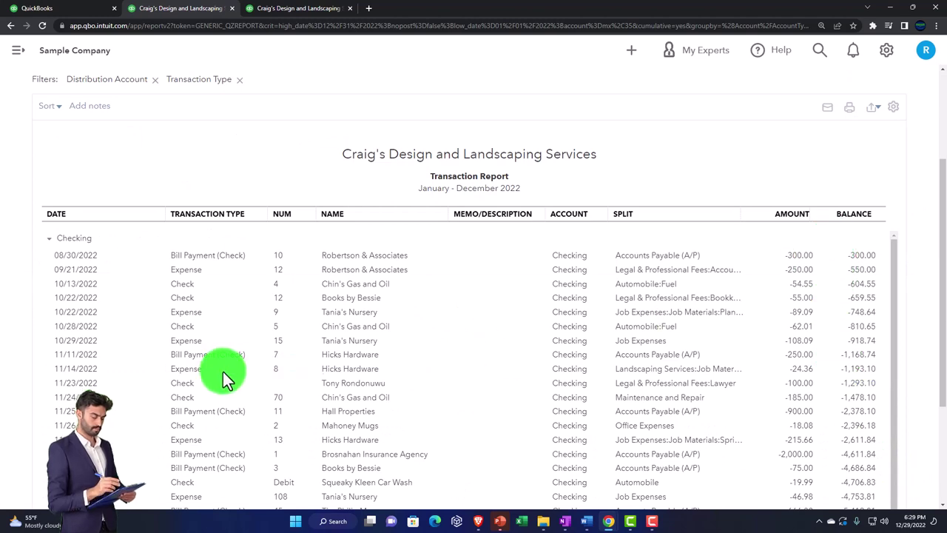
Step: Reopen the Transaction Report's customization, enable the Name filter, and browse the names it offers
scroll(225, 377, up, 2)
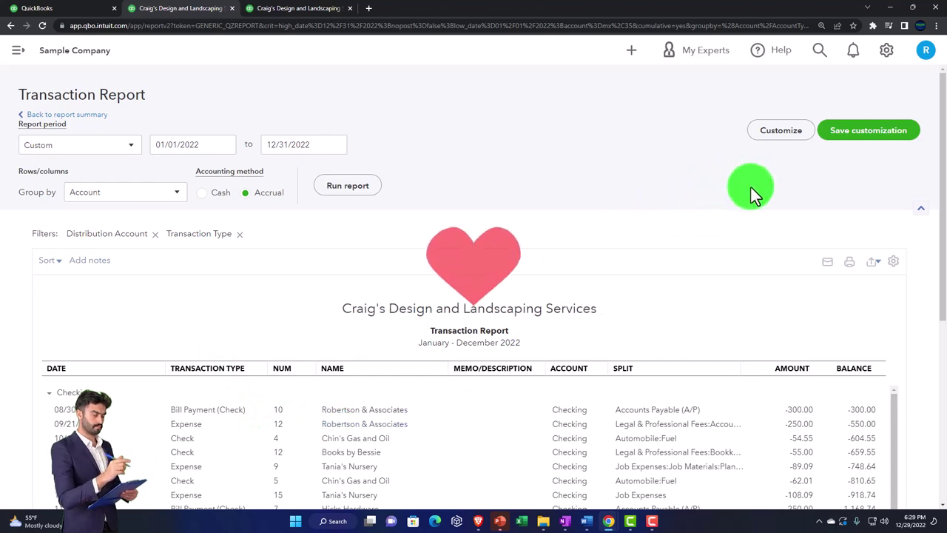
click(779, 133)
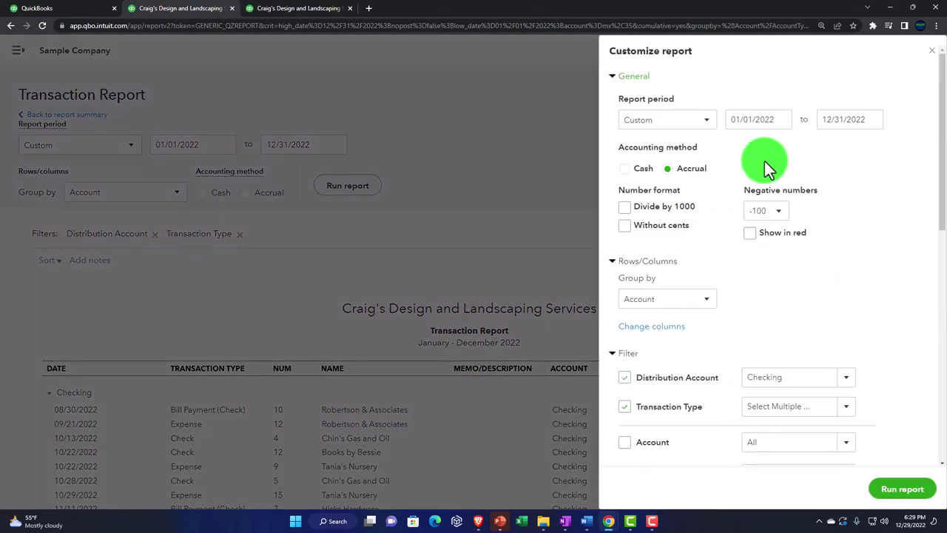
scroll(731, 303, down, 2)
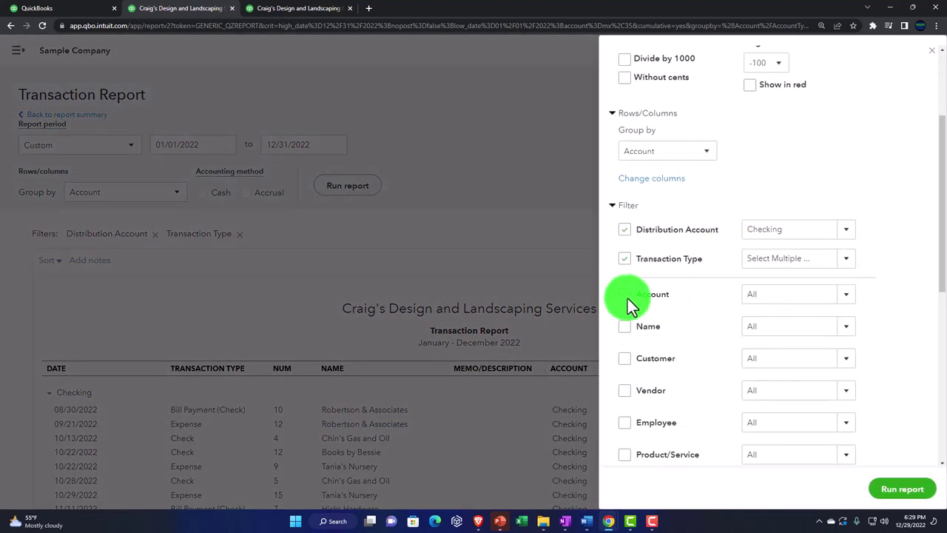
click(625, 326)
click(845, 294)
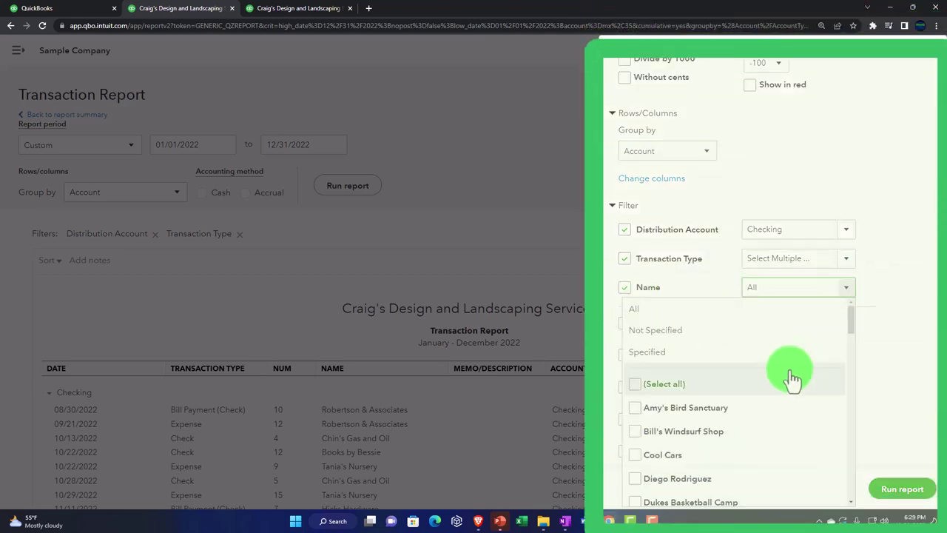
scroll(786, 381, down, 5)
scroll(779, 402, down, 2)
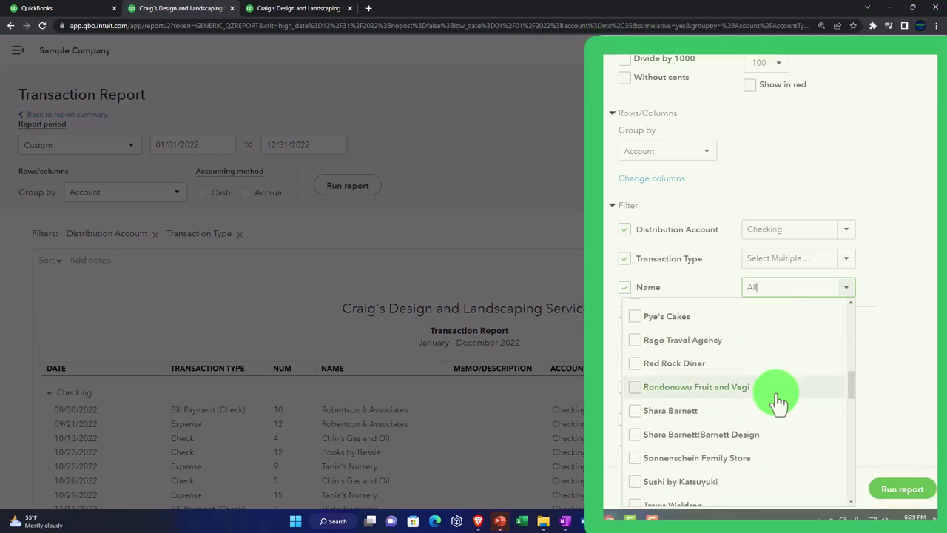
click(847, 287)
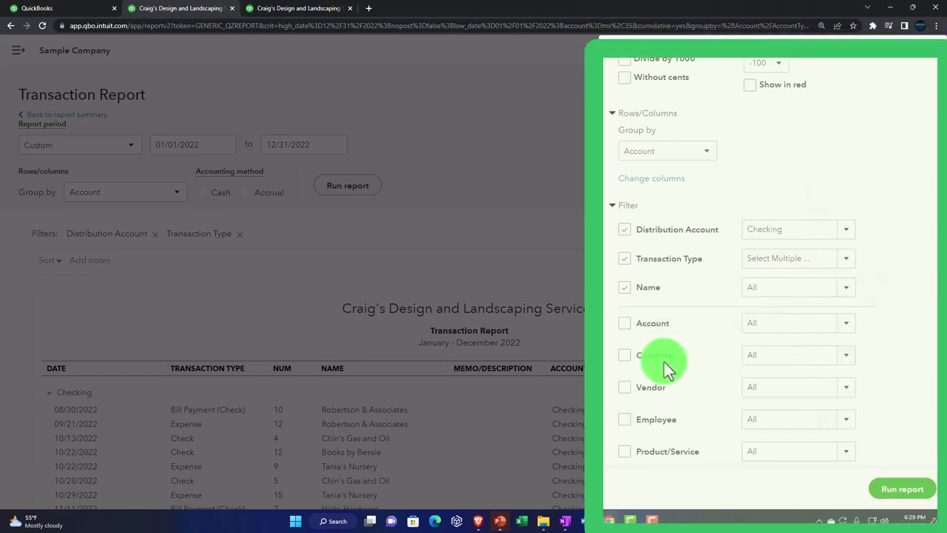
Step: Review the Transaction Report's remaining filters from Account through Ship Via, and close the customization without rerunning the report
scroll(664, 370, down, 2)
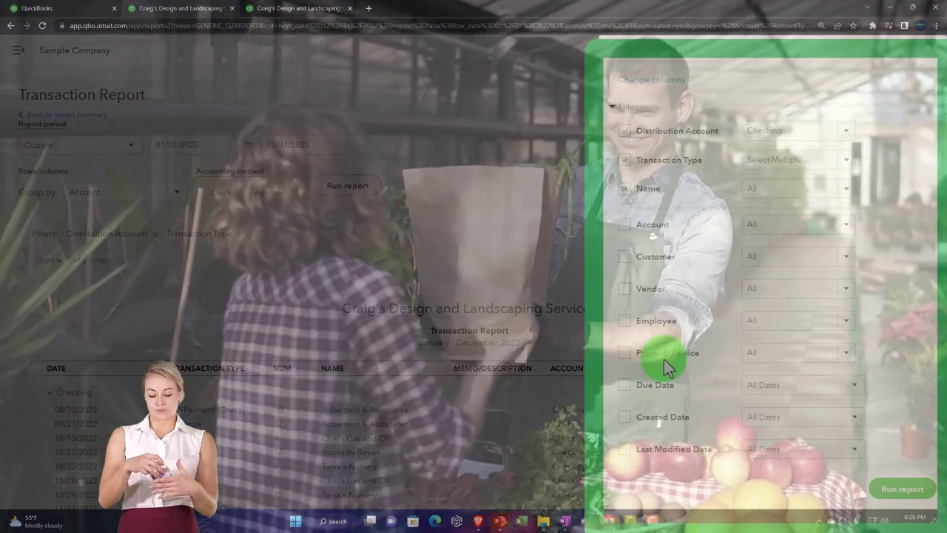
scroll(664, 368, down, 1)
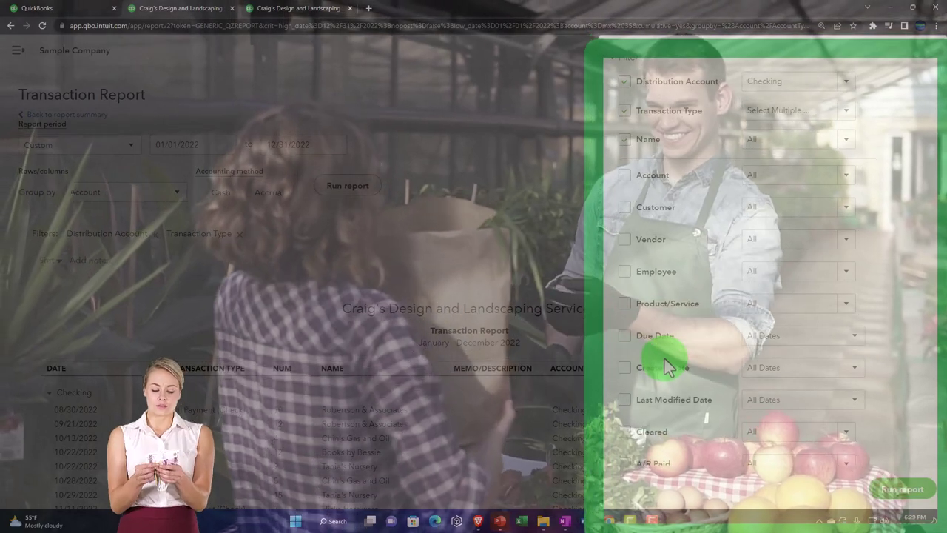
scroll(668, 368, down, 1)
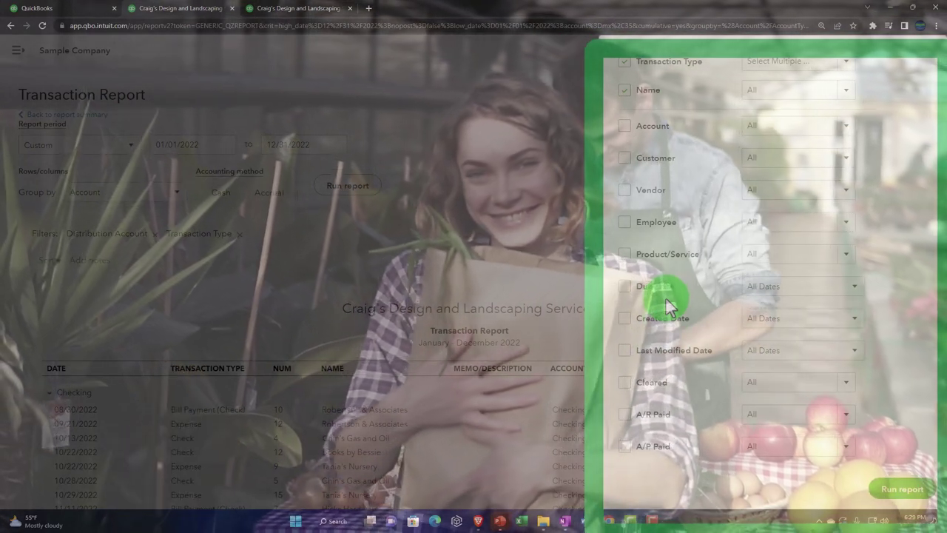
scroll(666, 368, down, 4)
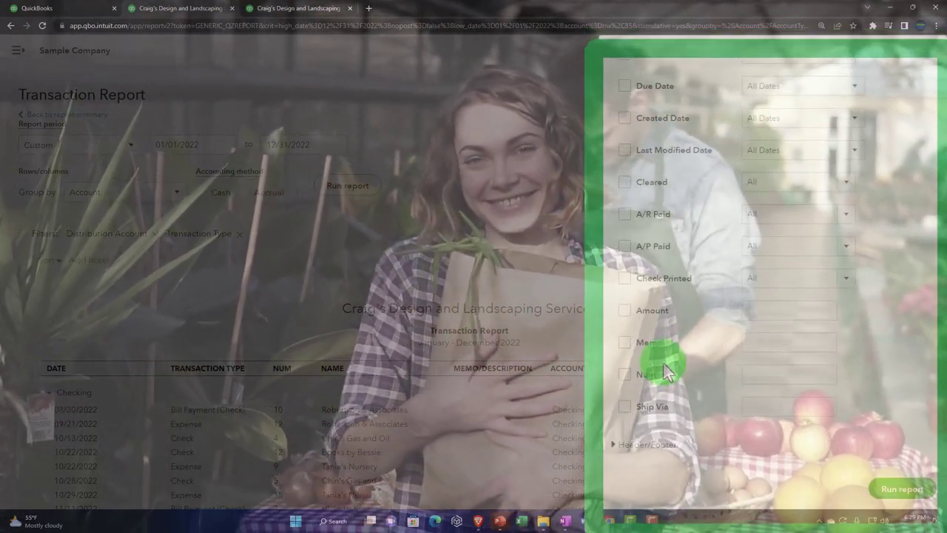
scroll(666, 367, up, 10)
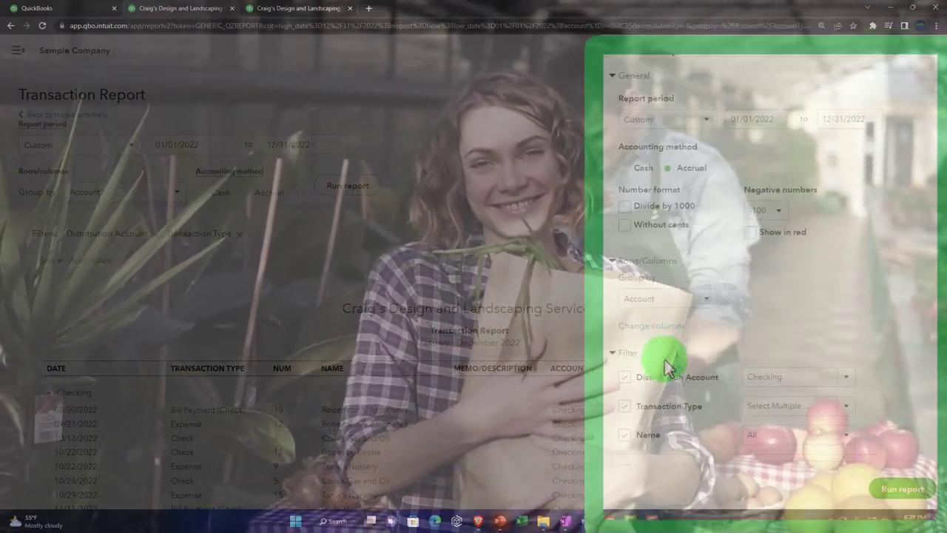
click(911, 58)
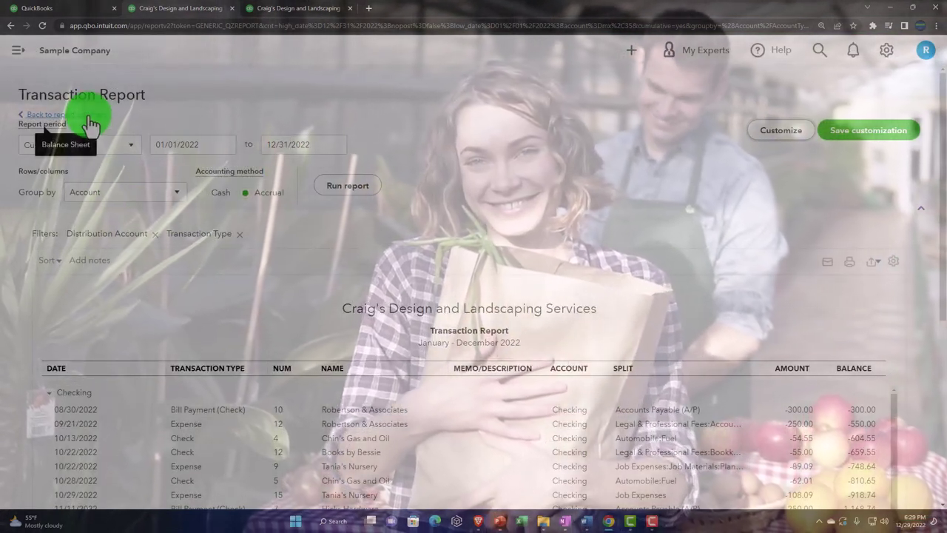
Step: Return to the Balance Sheet report summary and open its report customization
click(88, 117)
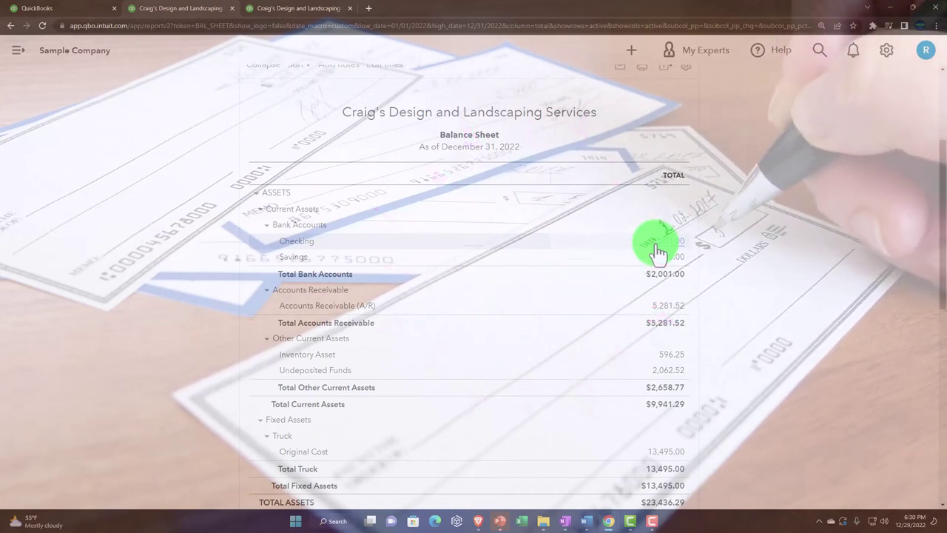
scroll(657, 249, up, 5)
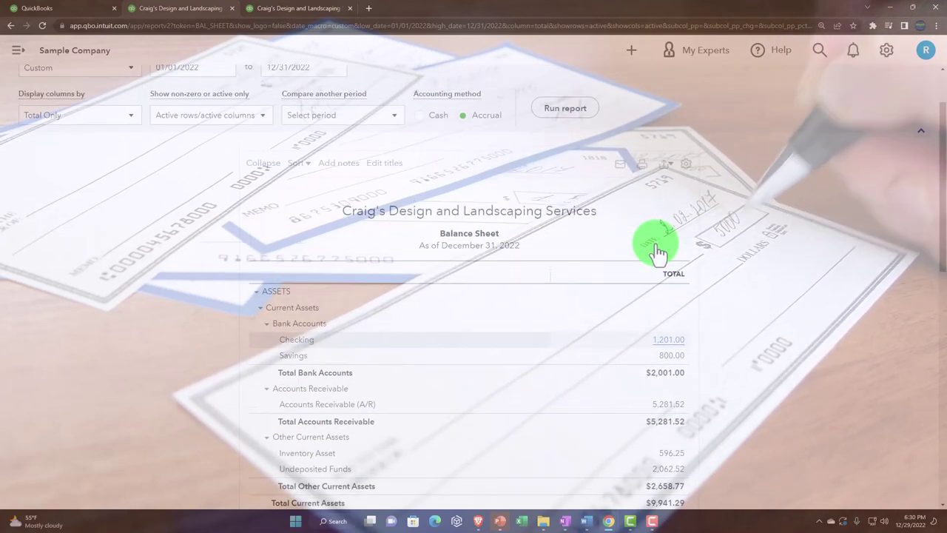
key(ctrl+plus)
key(ctrl+plus)
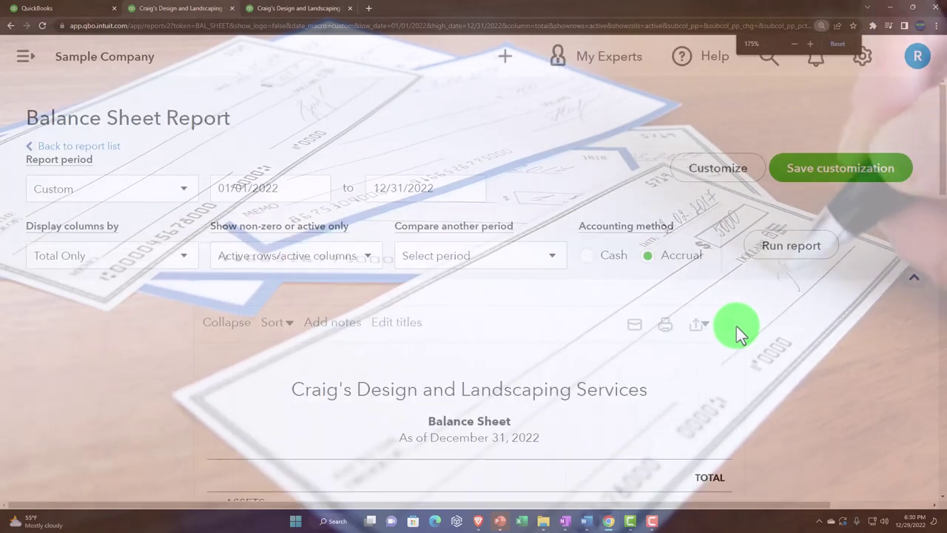
click(712, 185)
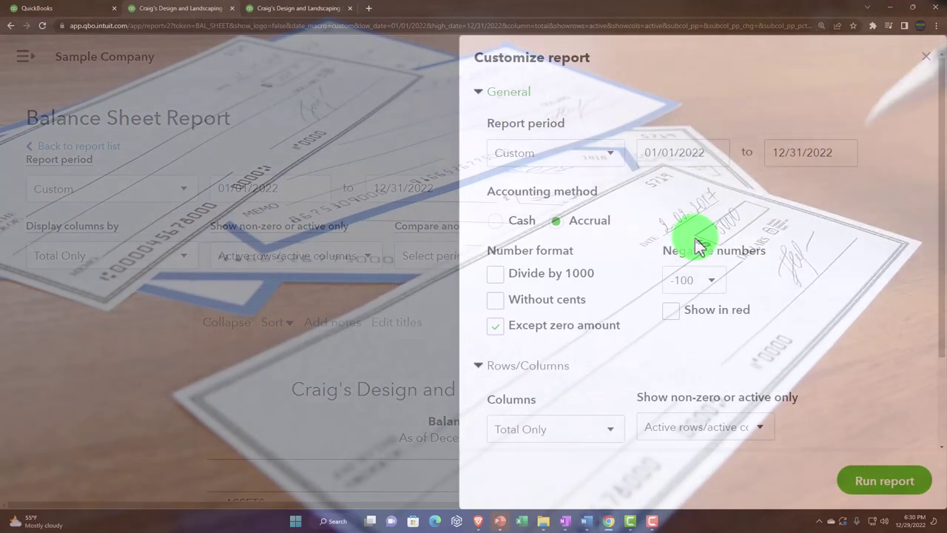
Step: Expand the Balance Sheet's filter options and review which filters are available
scroll(697, 247, down, 2)
click(491, 392)
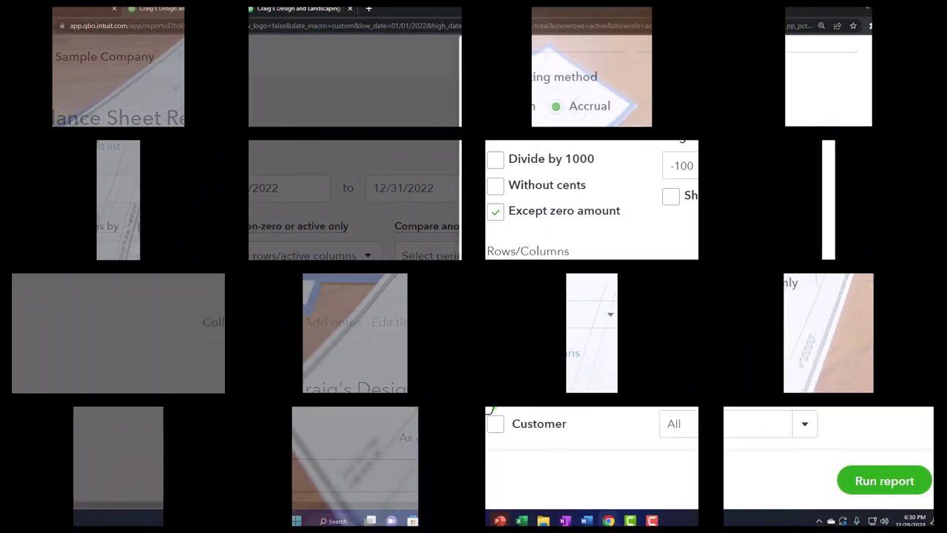
scroll(508, 366, down, 2)
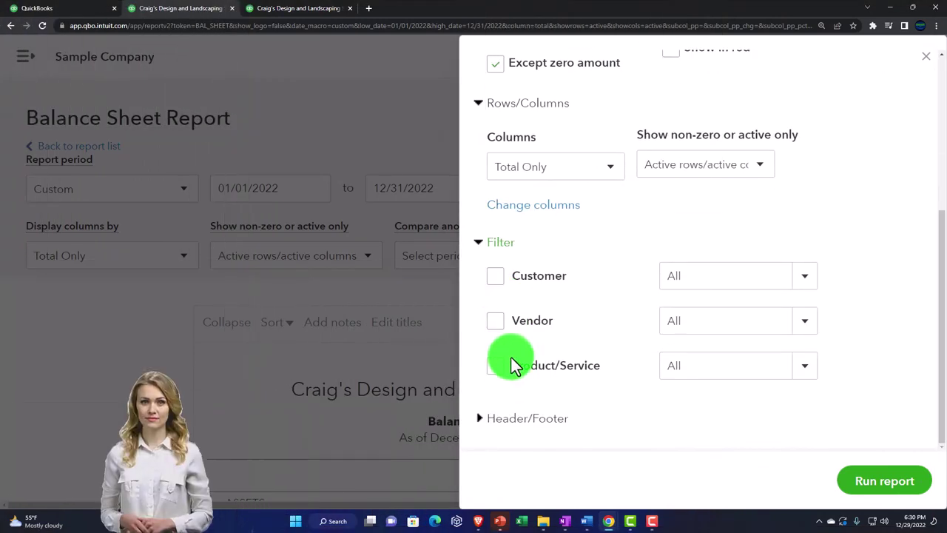
Step: Collapse the Filter, General and Rows/Columns sections of the Balance Sheet customization
click(480, 248)
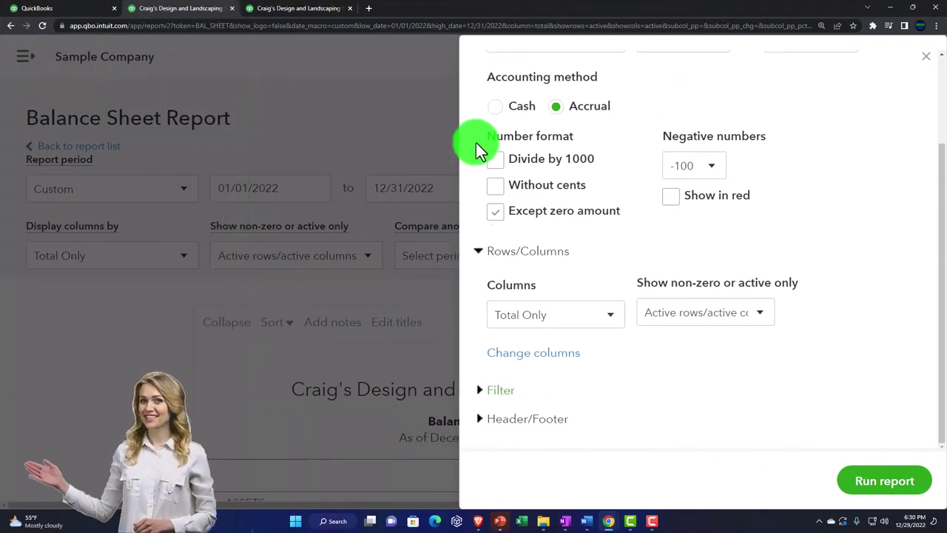
scroll(477, 141, up, 3)
click(481, 93)
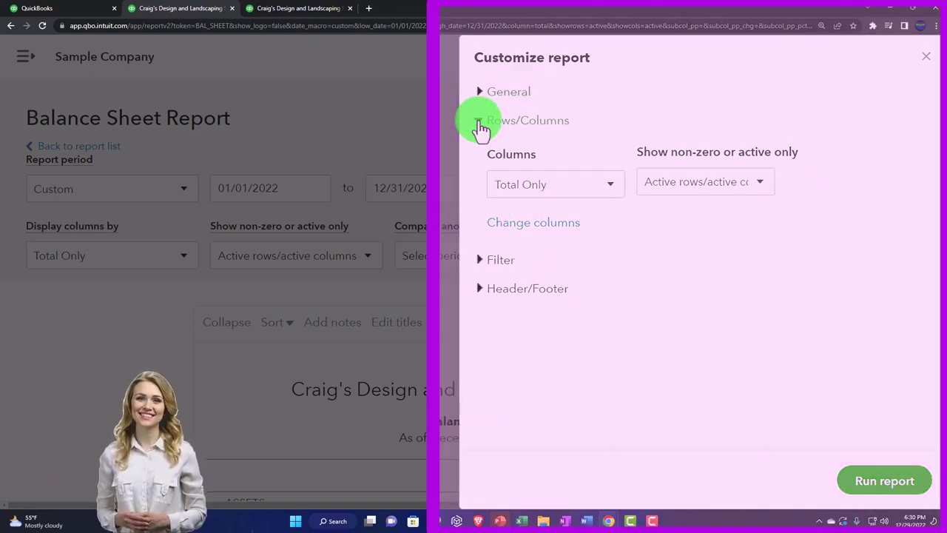
click(481, 125)
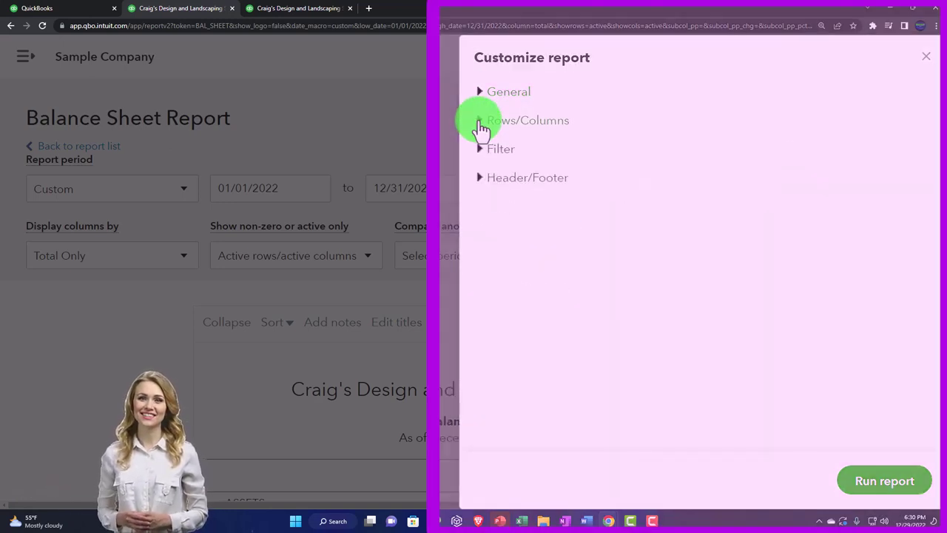
Step: Expand the Balance Sheet's Header/Footer options, review the company name and report title fields, and close the customization without rerunning the report
click(483, 184)
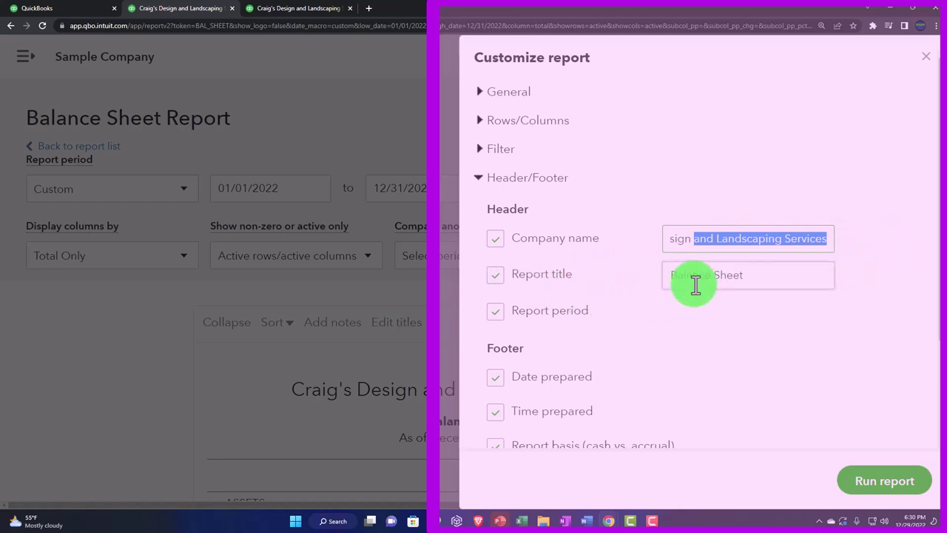
click(764, 280)
key(BackSpace)
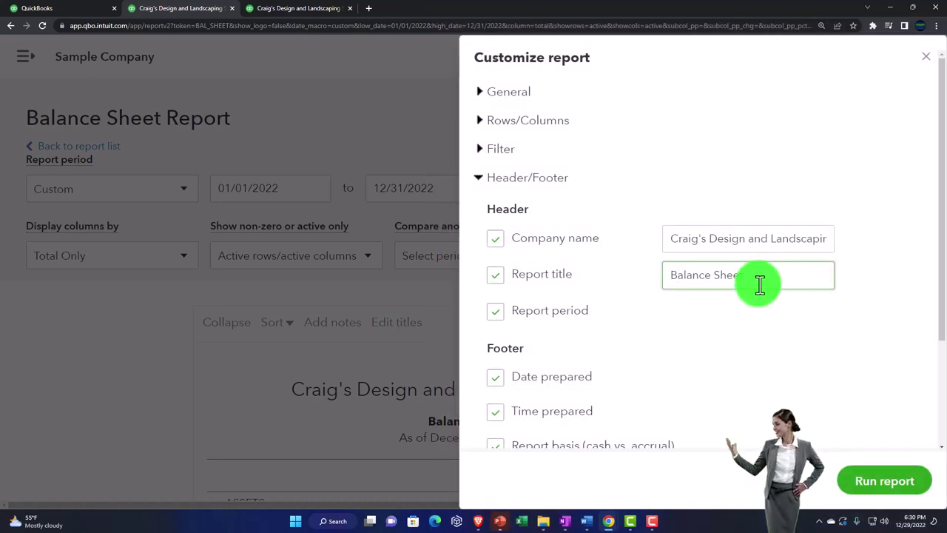
click(928, 62)
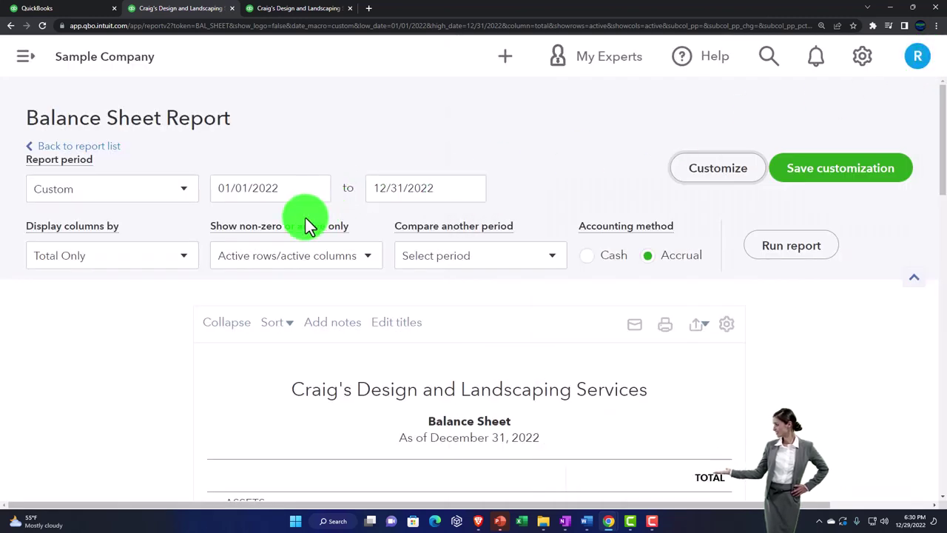
Step: Display the Balance Sheet columns by Quarters and rerun the report
click(189, 254)
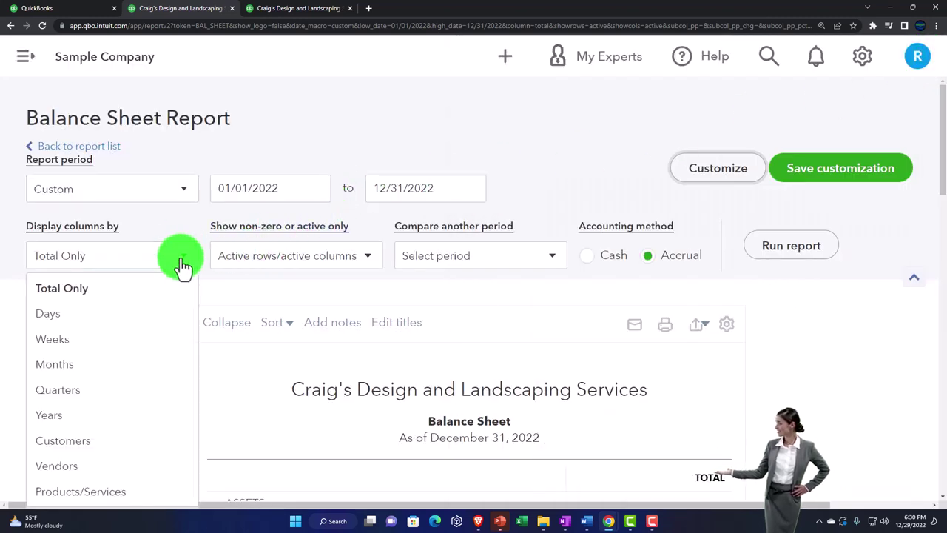
click(120, 398)
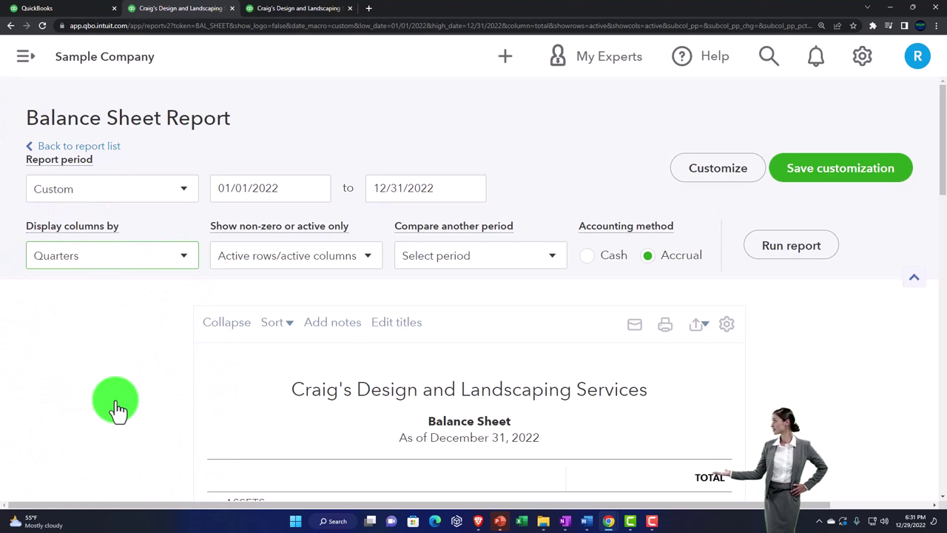
click(789, 247)
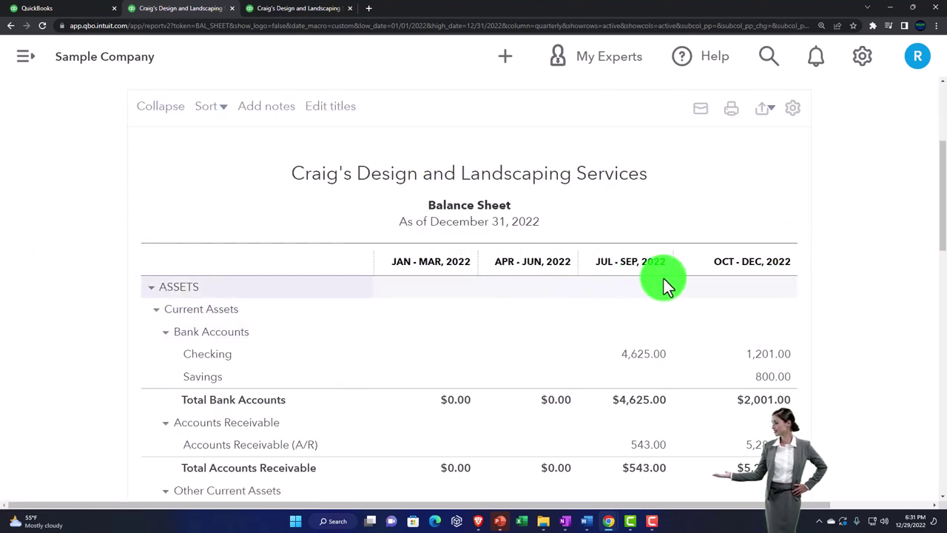
Step: Reopen the report customization and change the header's report title to "Comparative Balance Sheet"
scroll(664, 280, up, 2)
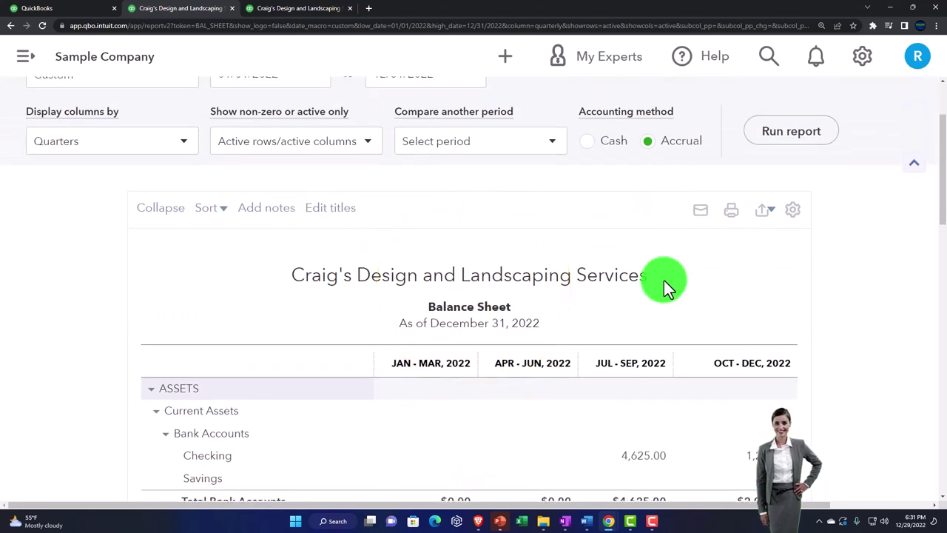
click(716, 108)
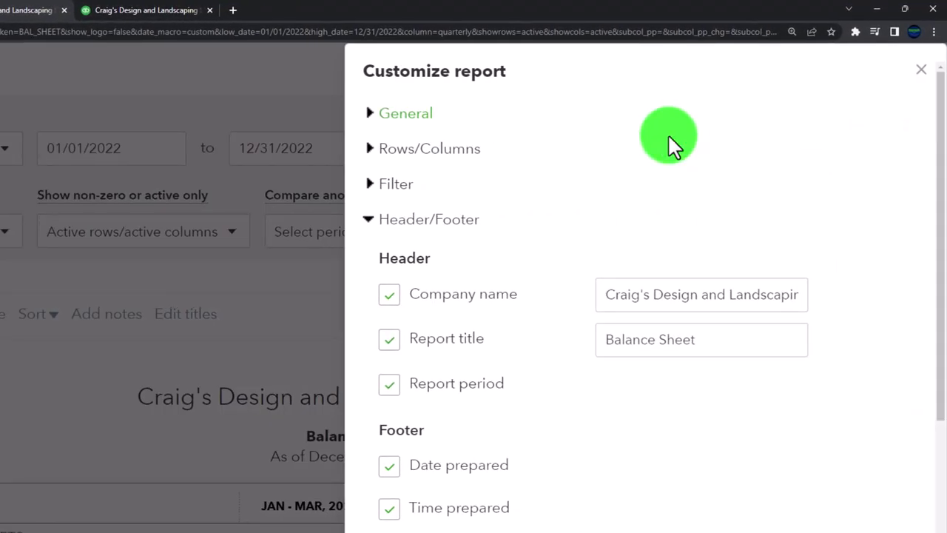
scroll(601, 266, down, 2)
scroll(518, 363, up, 3)
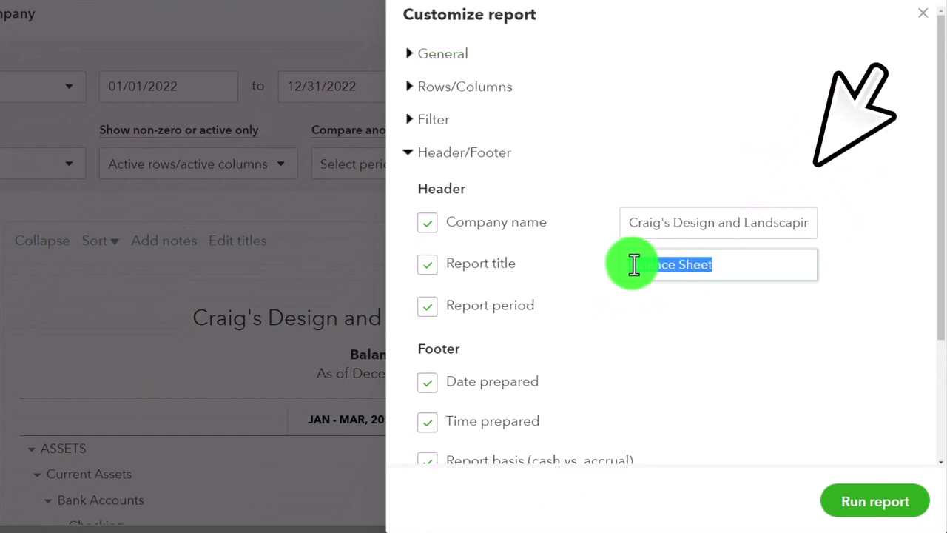
text(Q1)
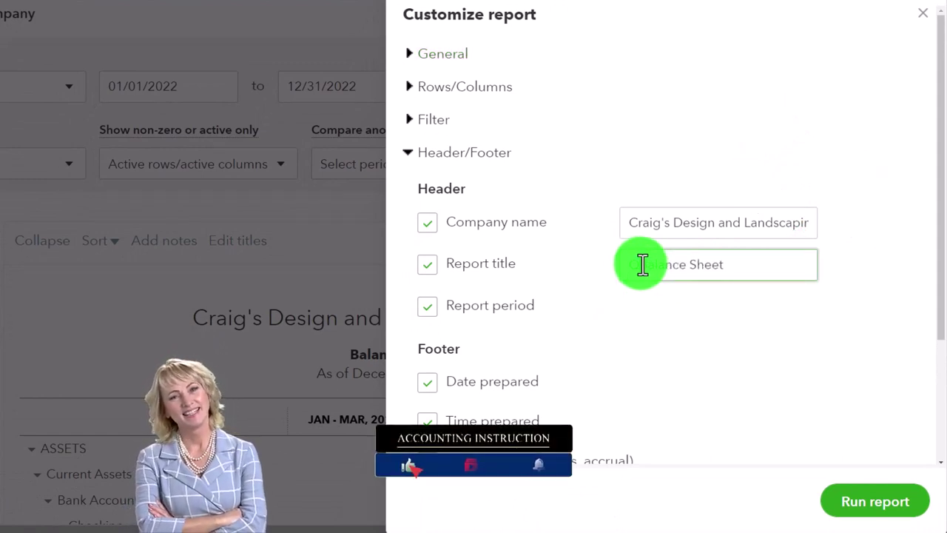
key(BackSpace)
text(1 )
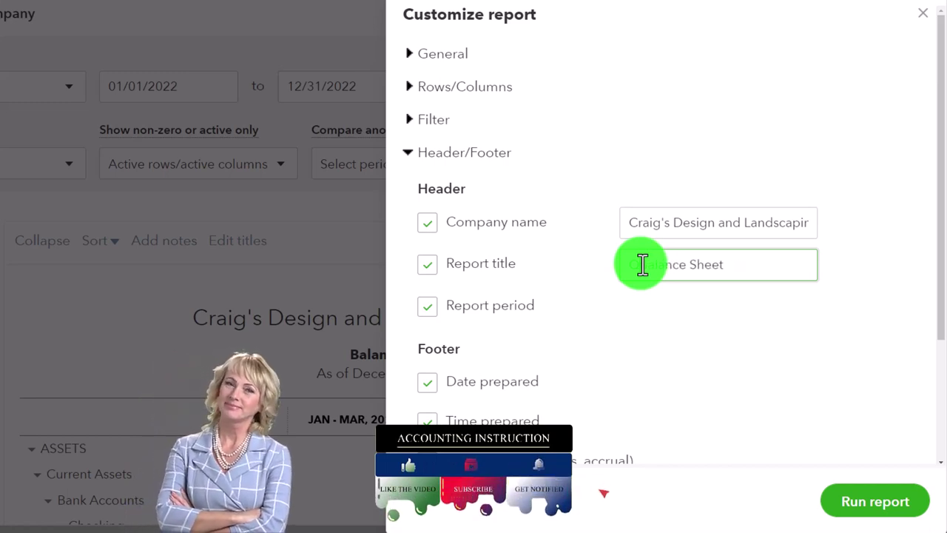
text(arative)
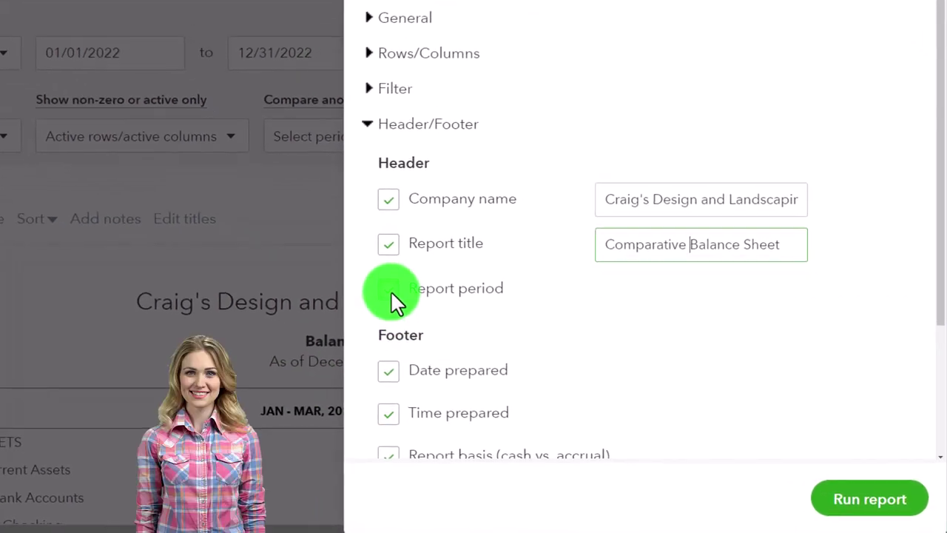
Step: Remove the report period from the header and rerun the report
click(391, 290)
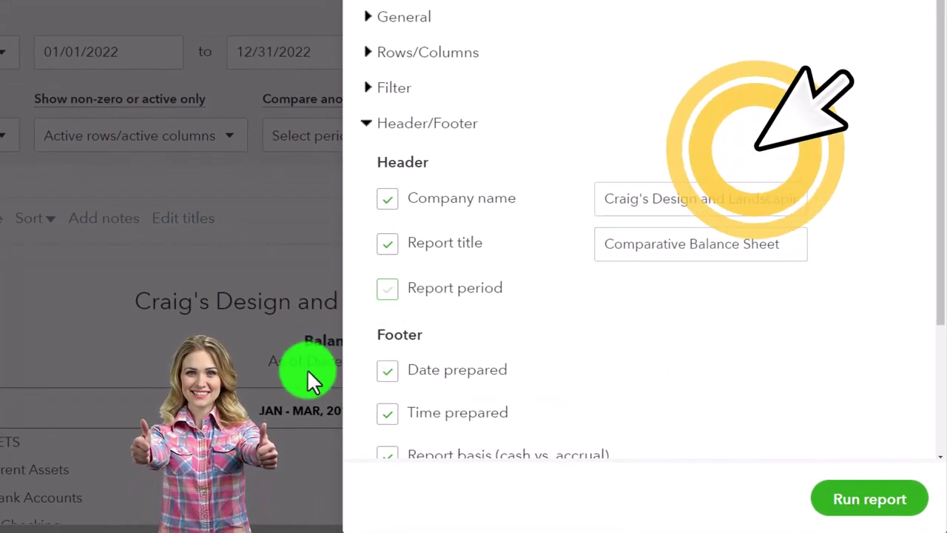
click(856, 509)
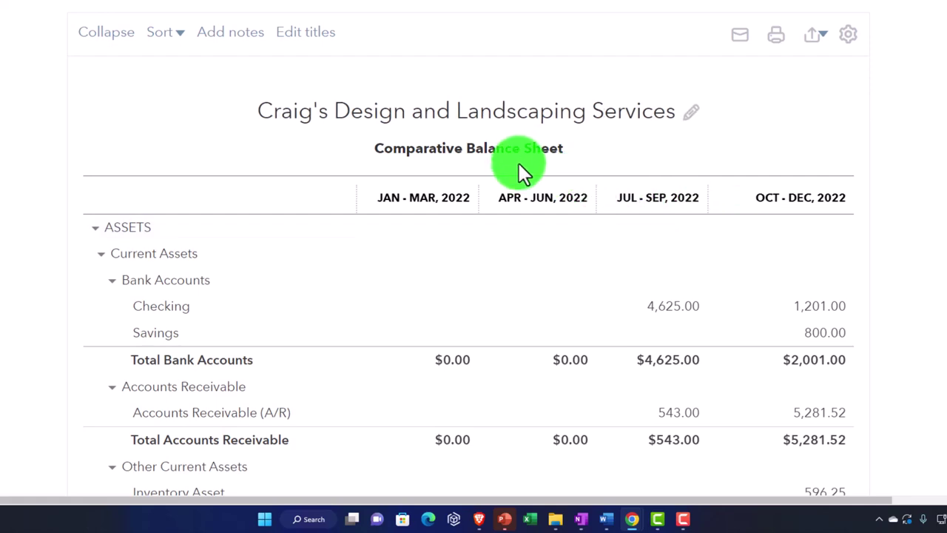
scroll(528, 214, up, 3)
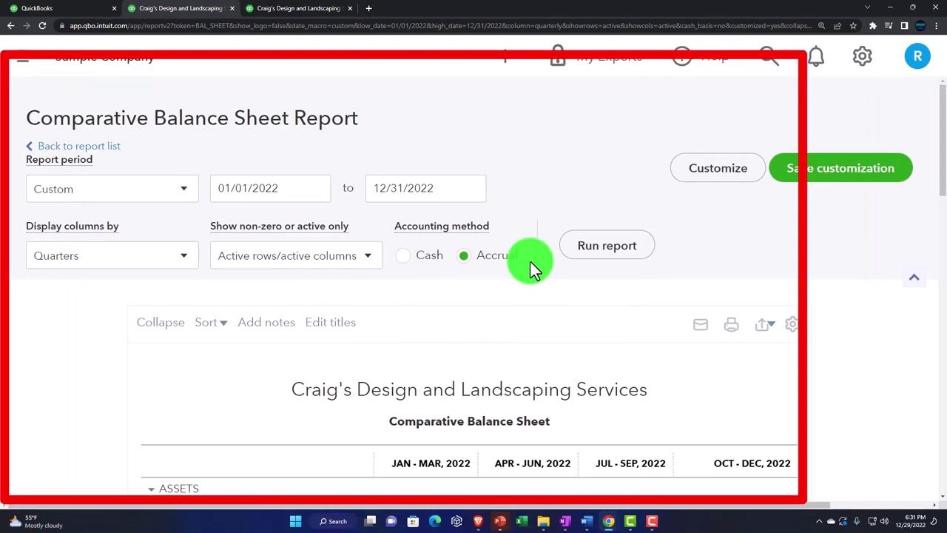
Step: Reopen the customization, review the footer and alignment options, and close it without rerunning the report
click(688, 185)
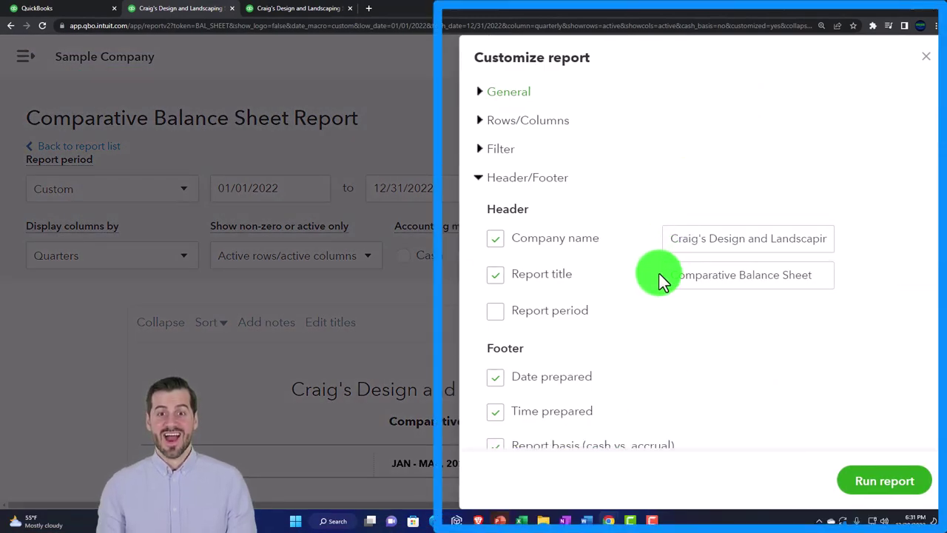
scroll(659, 274, down, 2)
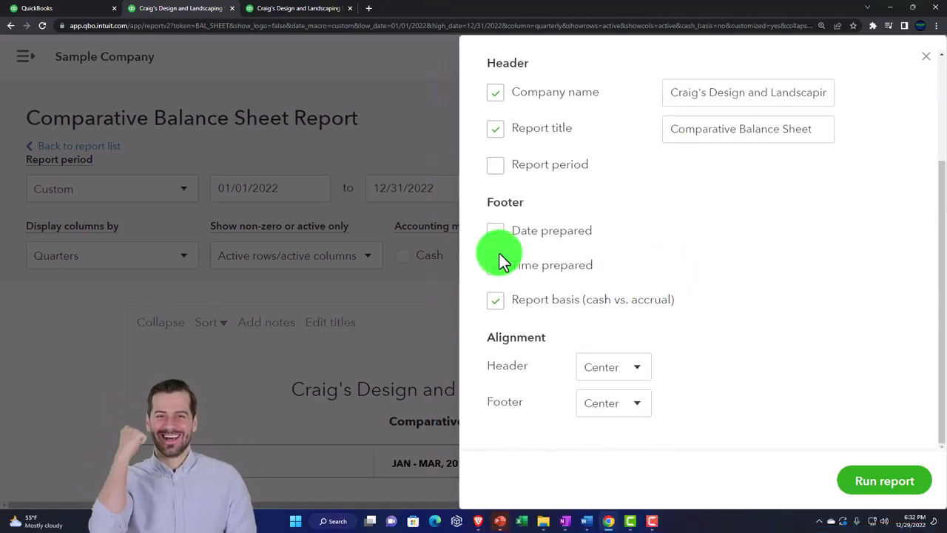
click(502, 239)
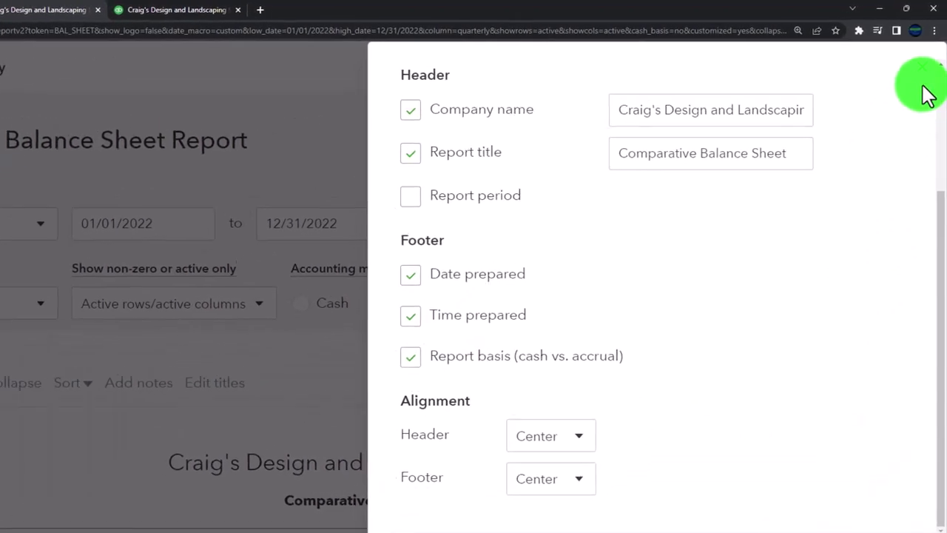
click(925, 89)
Step: Open the Comparative Balance Sheet's print preview, examine the footer across its pages, and close the preview
scroll(566, 370, down, 5)
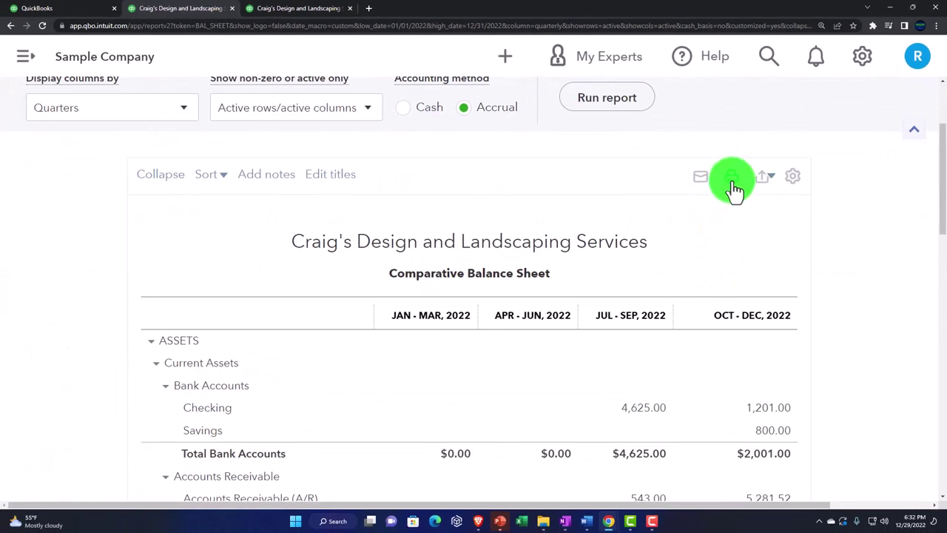
click(733, 179)
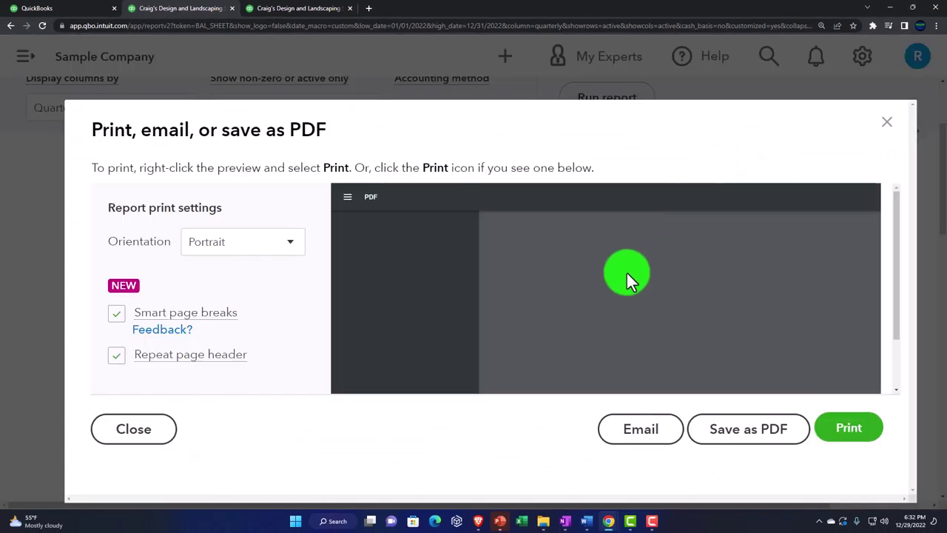
scroll(626, 272, down, 5)
scroll(627, 273, down, 8)
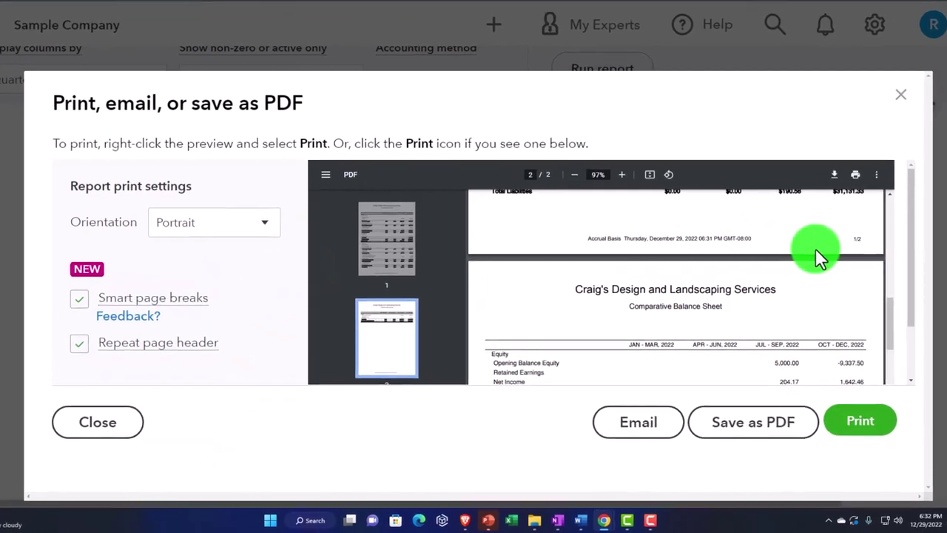
click(900, 94)
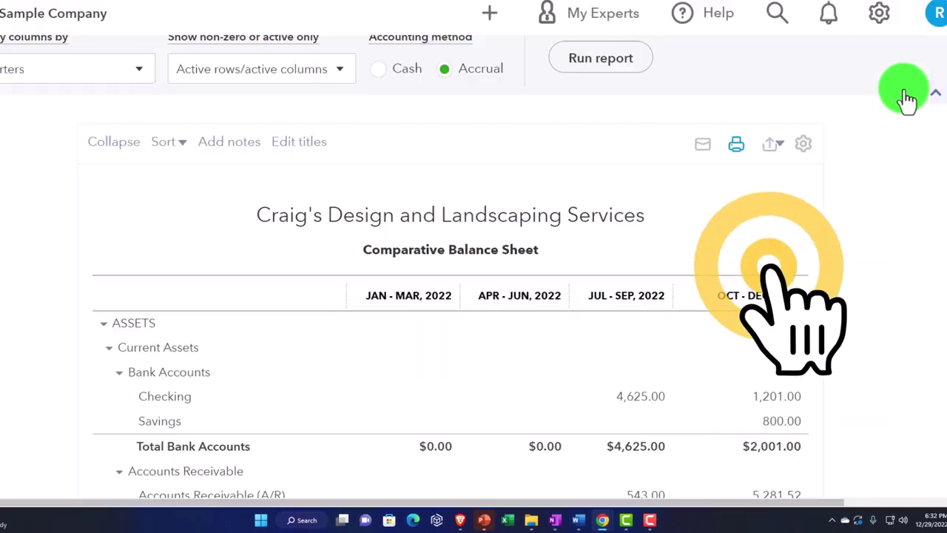
Step: Remove the date prepared, time prepared and report basis from the report's footer, and rerun the report
scroll(814, 222, up, 3)
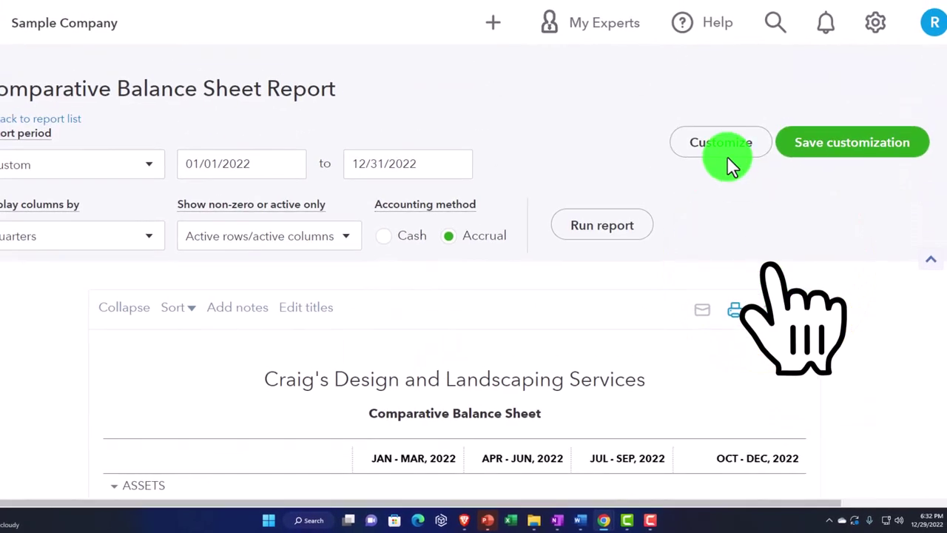
click(725, 144)
scroll(666, 267, down, 2)
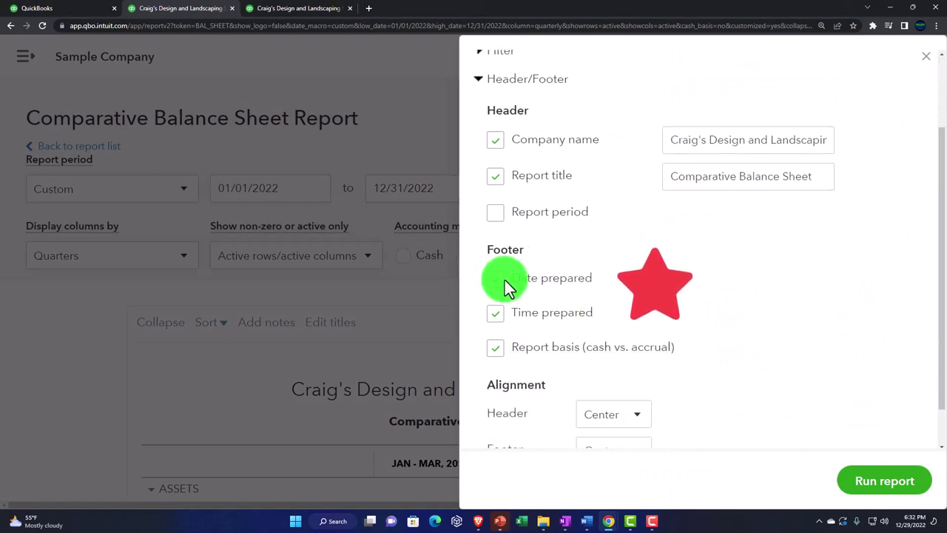
click(495, 311)
click(495, 347)
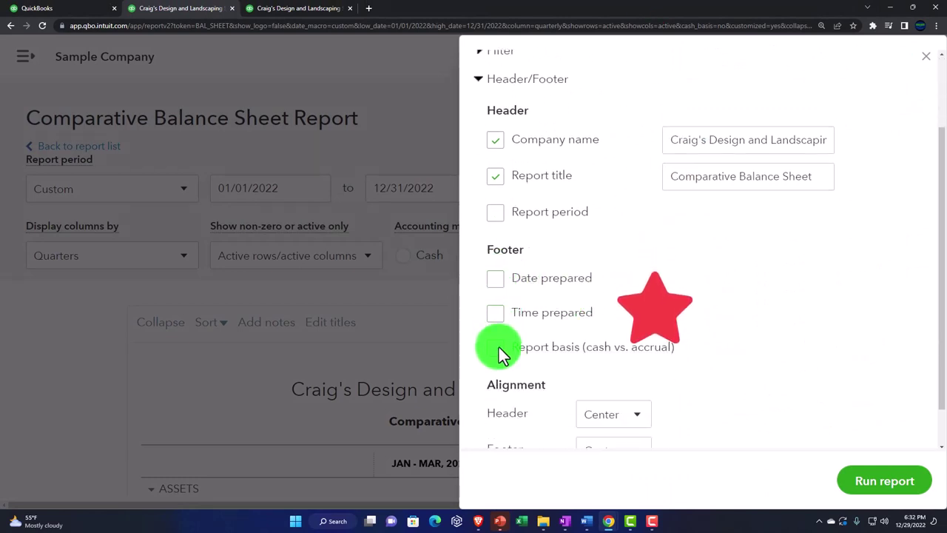
scroll(499, 346, down, 1)
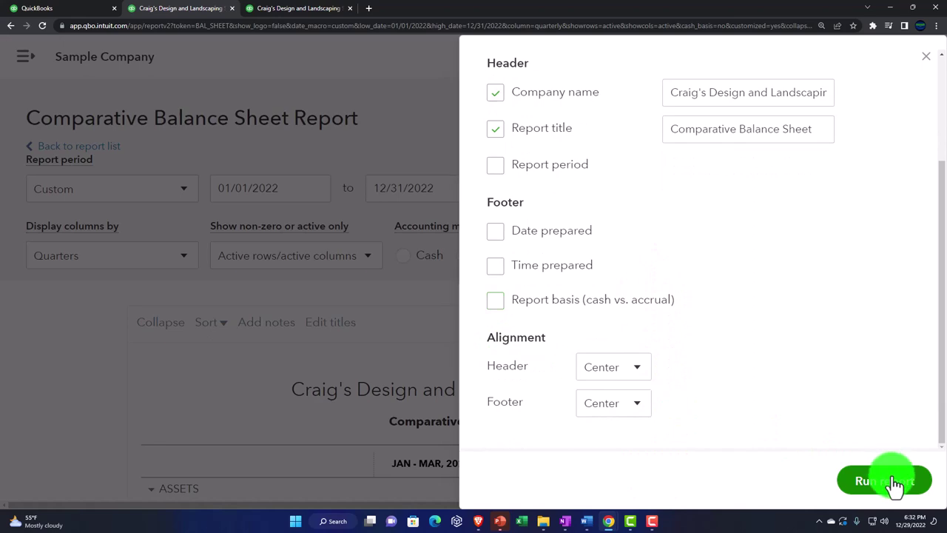
click(884, 480)
Step: Check the rerun report's footer area in the print preview, and close the preview
scroll(702, 381, down, 3)
scroll(702, 381, up, 2)
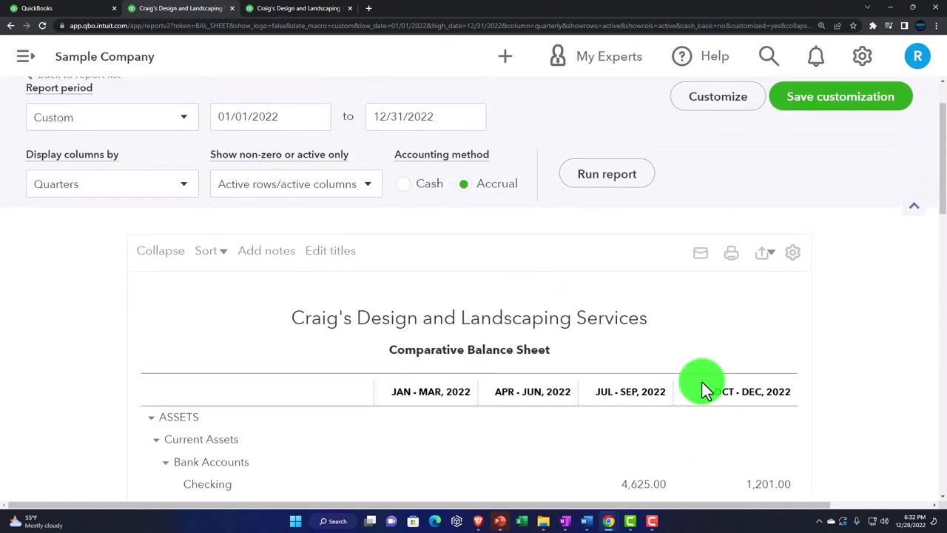
scroll(702, 381, up, 2)
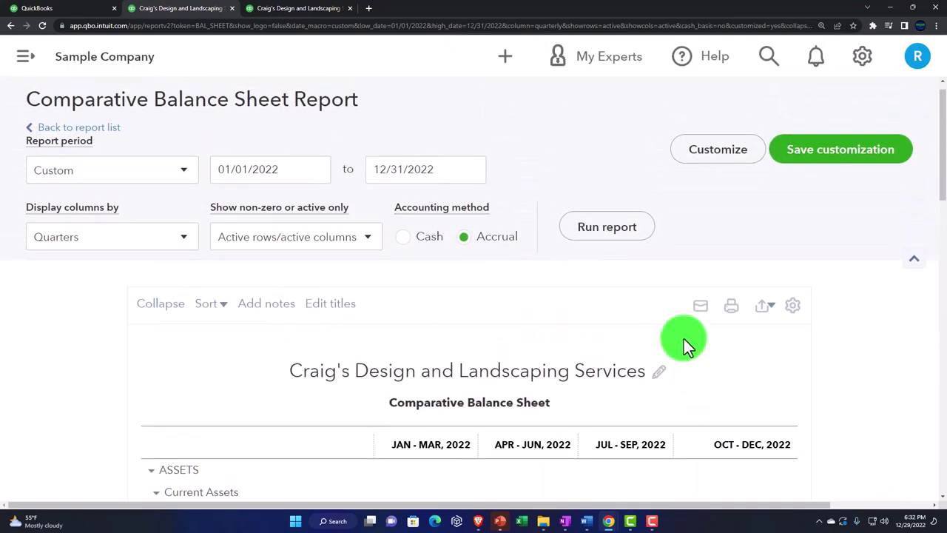
click(733, 313)
scroll(648, 284, down, 10)
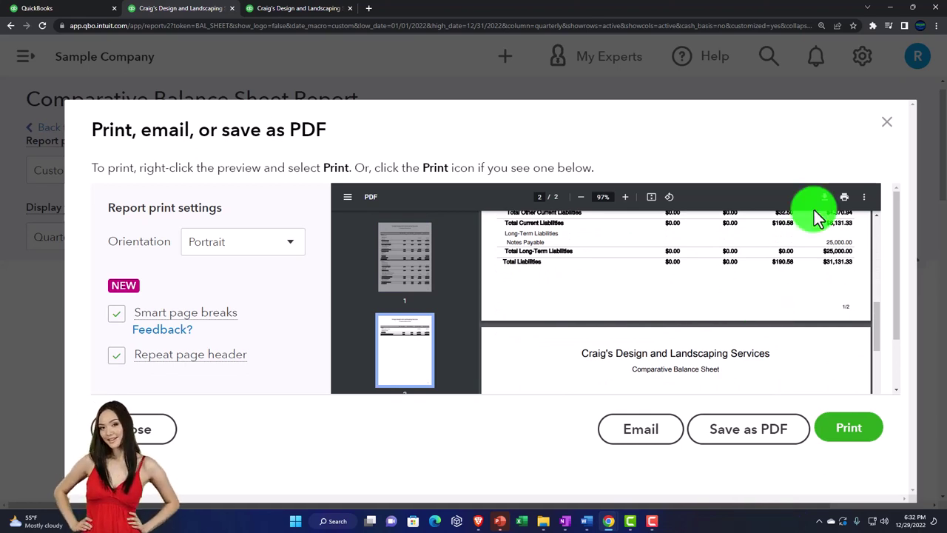
click(888, 132)
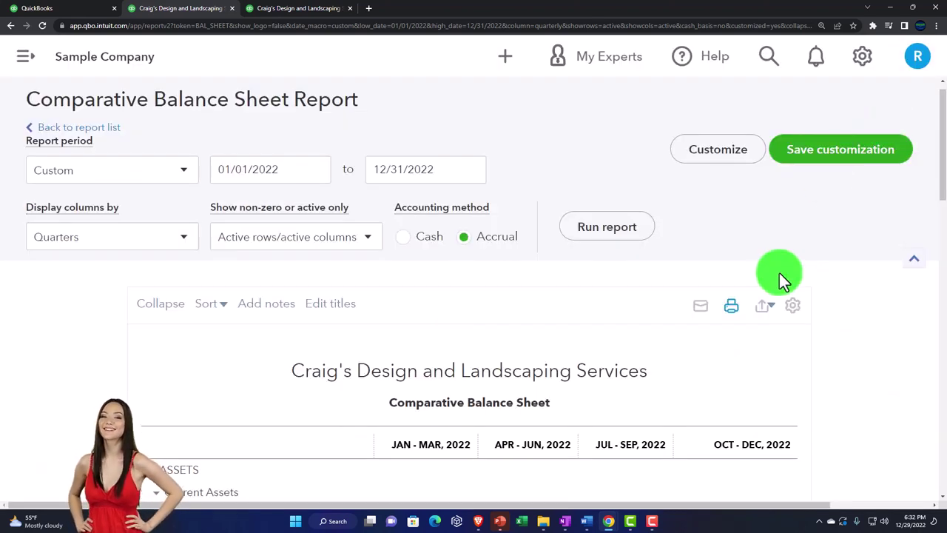
Step: Restore the date prepared, time prepared and report basis in the footer, and set the header alignment to Left
click(710, 157)
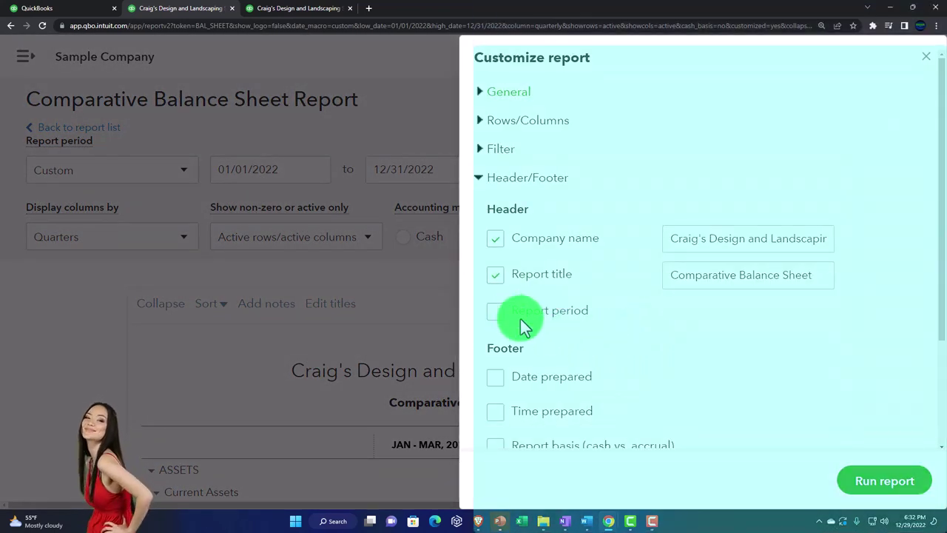
scroll(522, 325, down, 1)
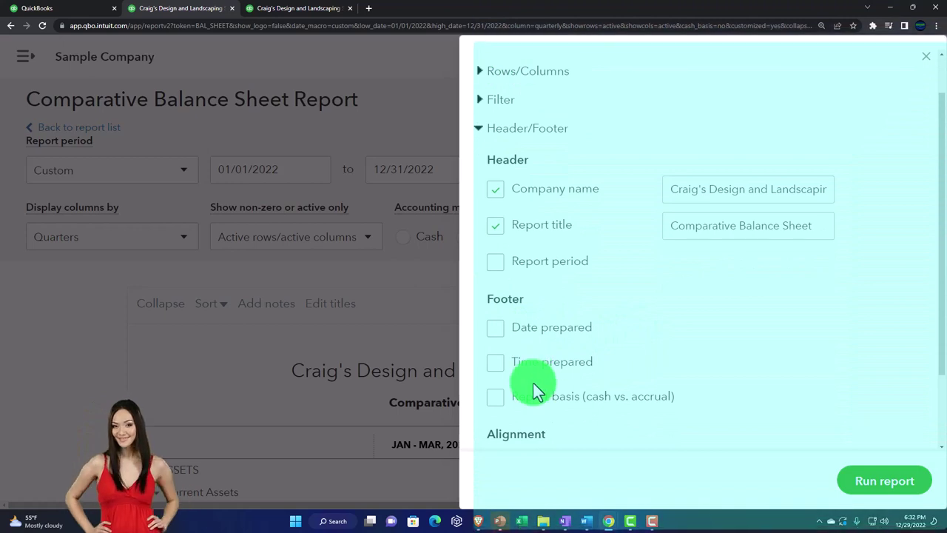
scroll(534, 384, down, 2)
click(495, 231)
click(495, 265)
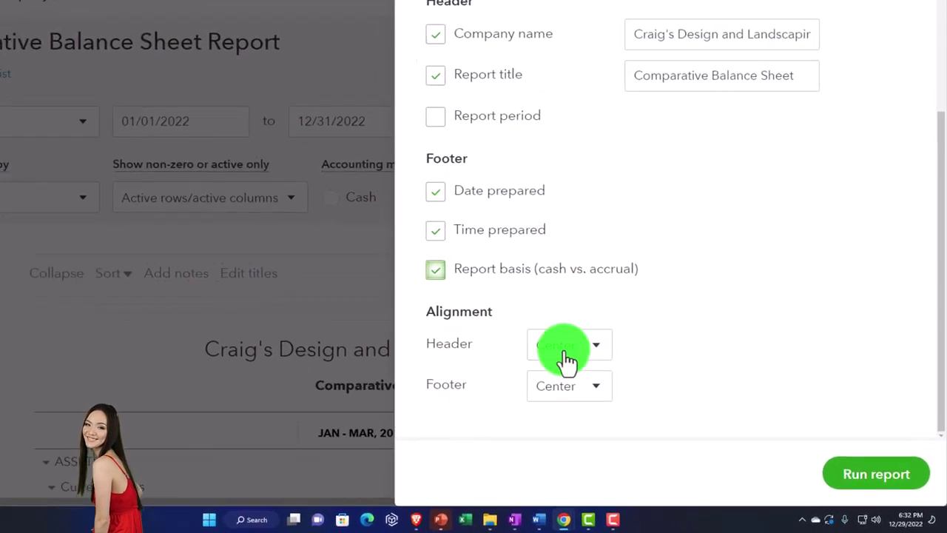
click(635, 370)
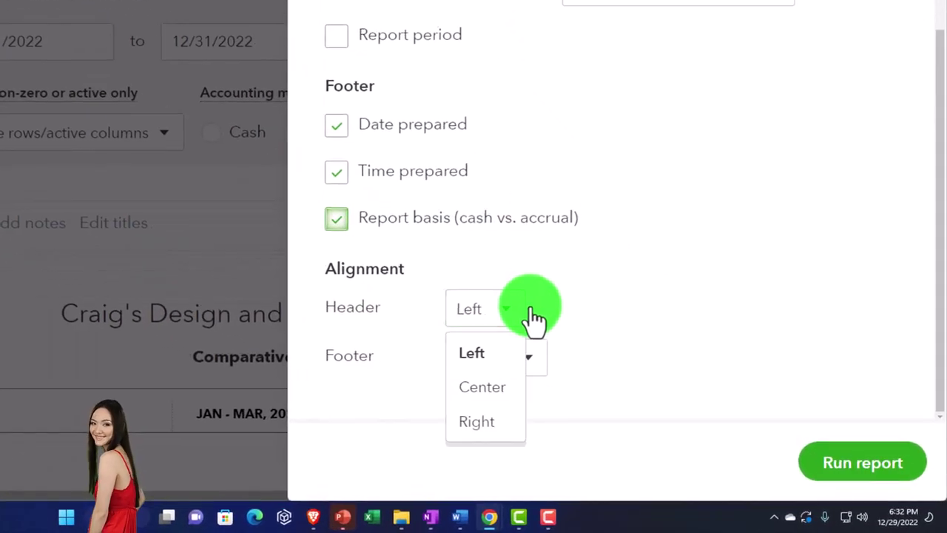
click(513, 314)
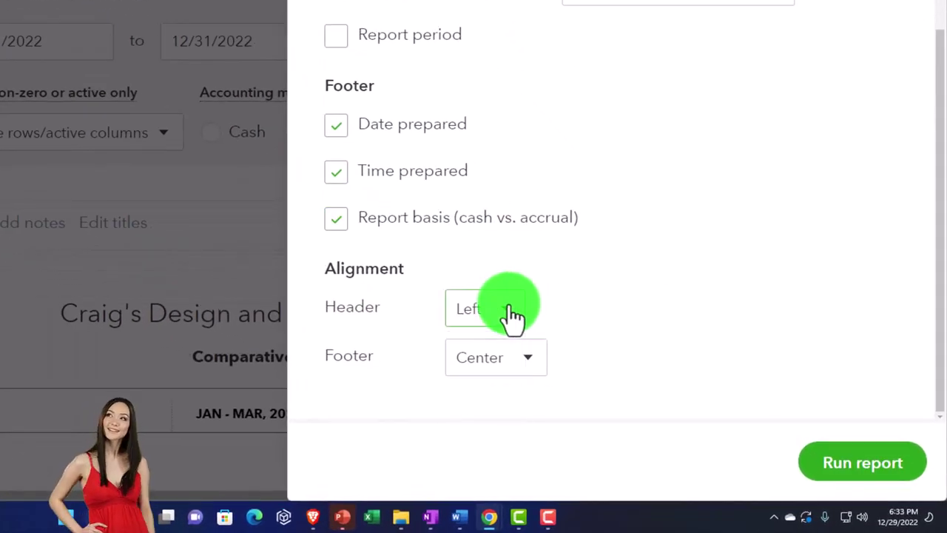
Step: Set the report's footer alignment to Left alongside the left-aligned header, and rerun the report
click(513, 314)
click(491, 344)
click(518, 359)
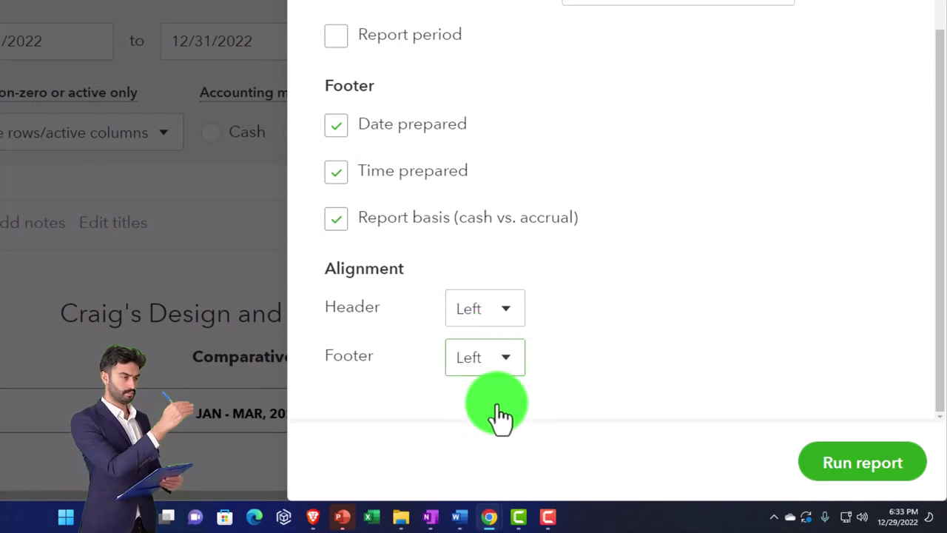
click(831, 461)
Step: Check the left-aligned header and footer across the pages of the report's print preview, and close the preview
scroll(762, 402, down, 5)
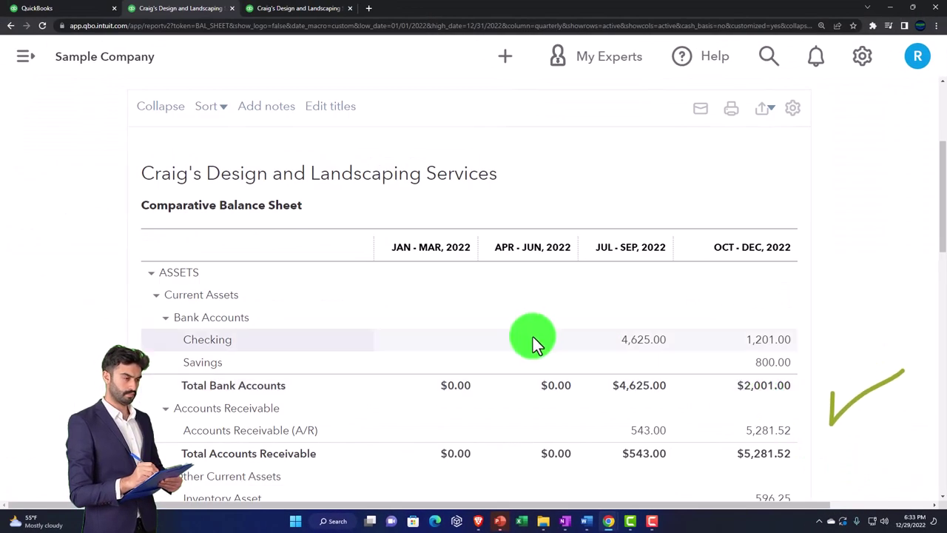
click(731, 115)
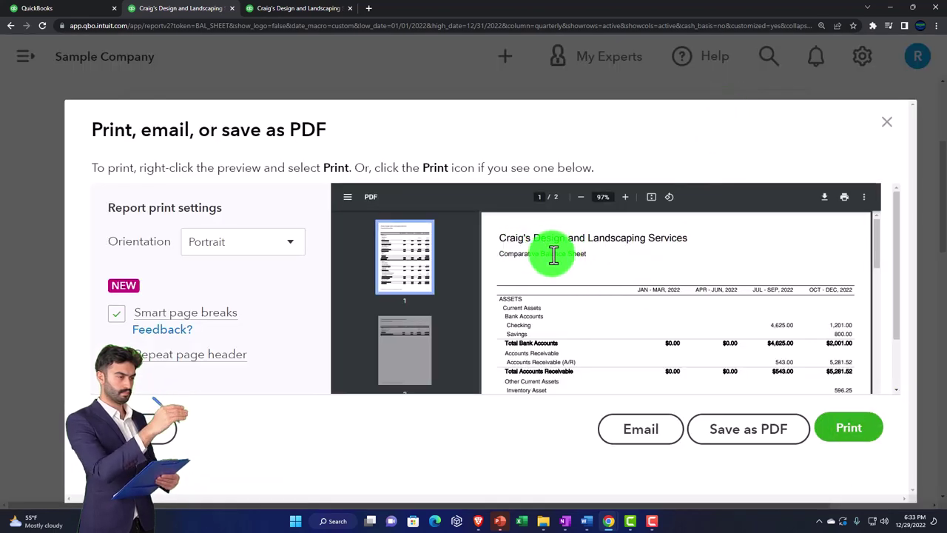
scroll(550, 252, down, 10)
scroll(567, 313, up, 3)
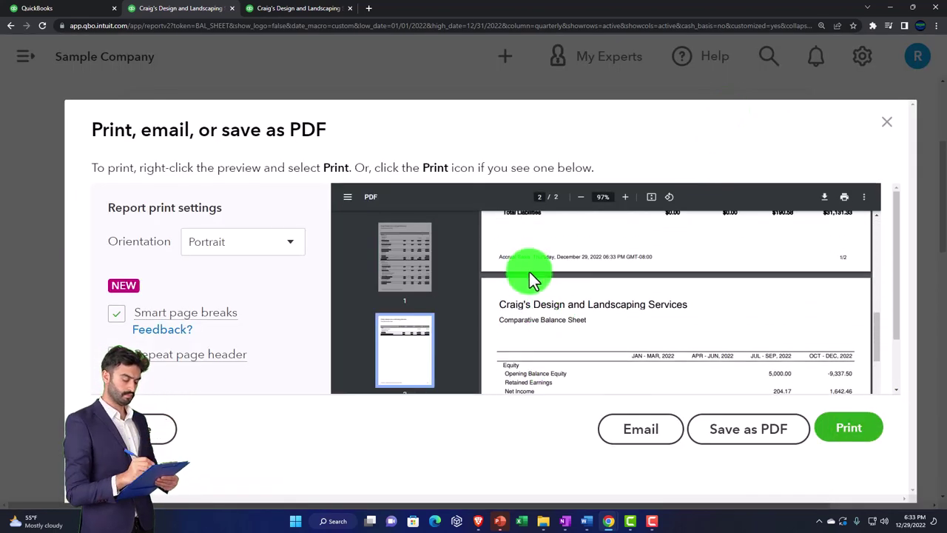
click(890, 133)
Step: Customize the report to set both the header and footer alignment to Right, and rerun it
scroll(749, 171, up, 2)
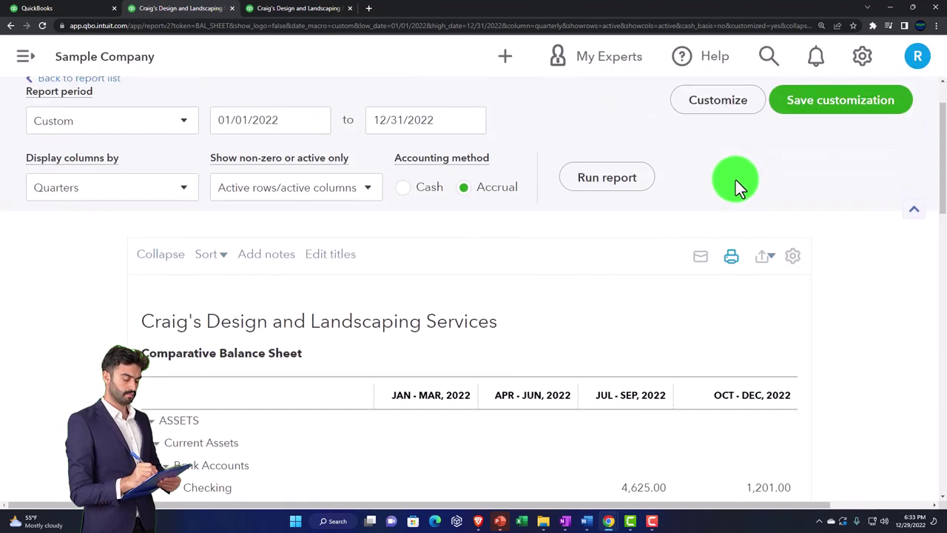
click(715, 101)
scroll(626, 346, down, 2)
click(625, 372)
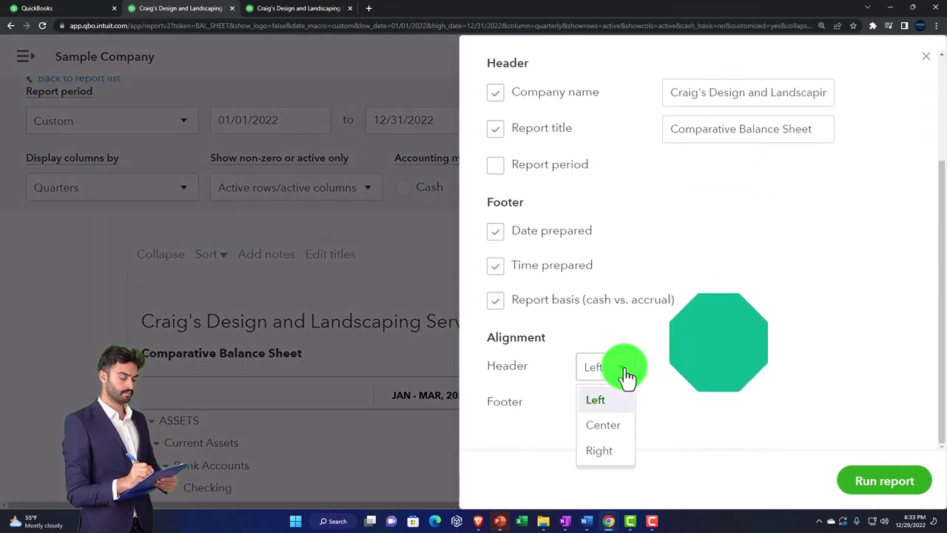
click(603, 455)
click(622, 419)
click(612, 488)
click(870, 490)
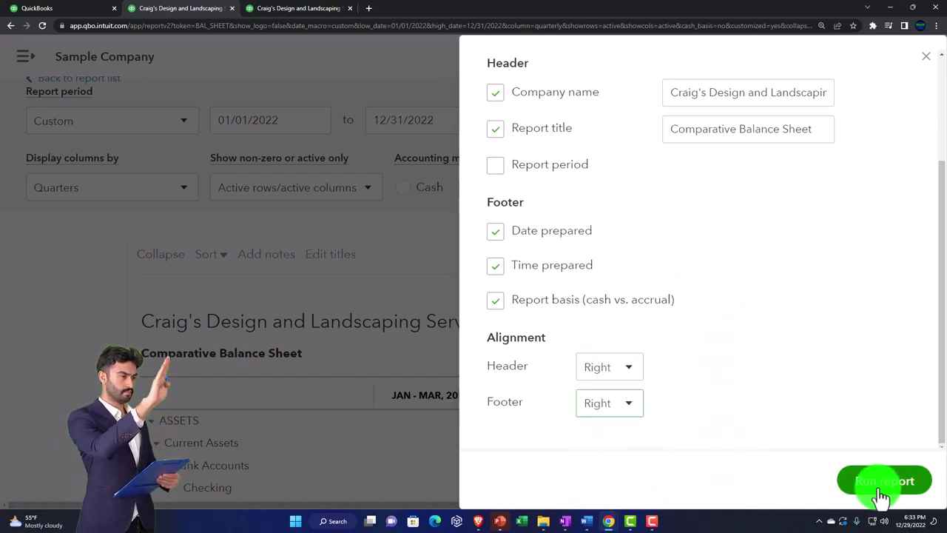
Step: Check the right-aligned header and footer in the report's print preview, and close the preview
scroll(730, 296, down, 2)
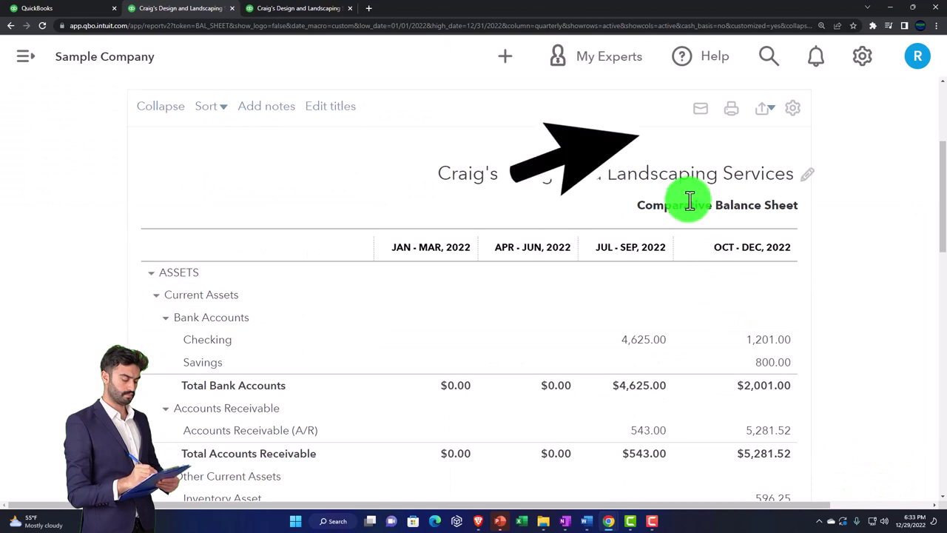
click(731, 119)
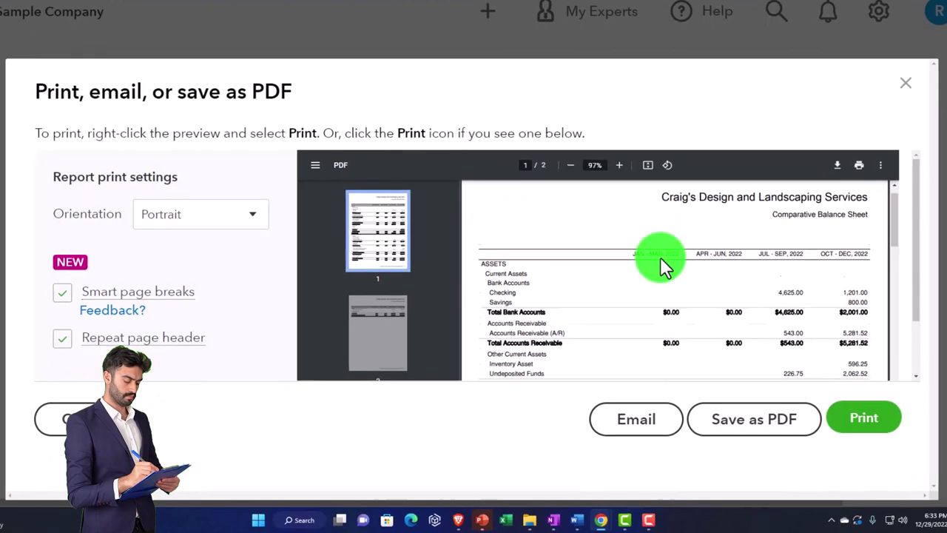
scroll(661, 259, down, 10)
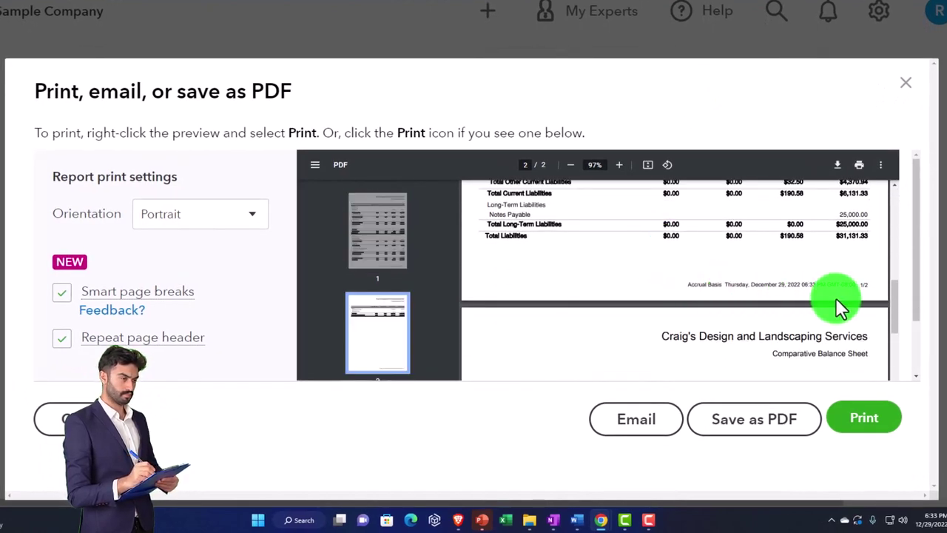
click(903, 90)
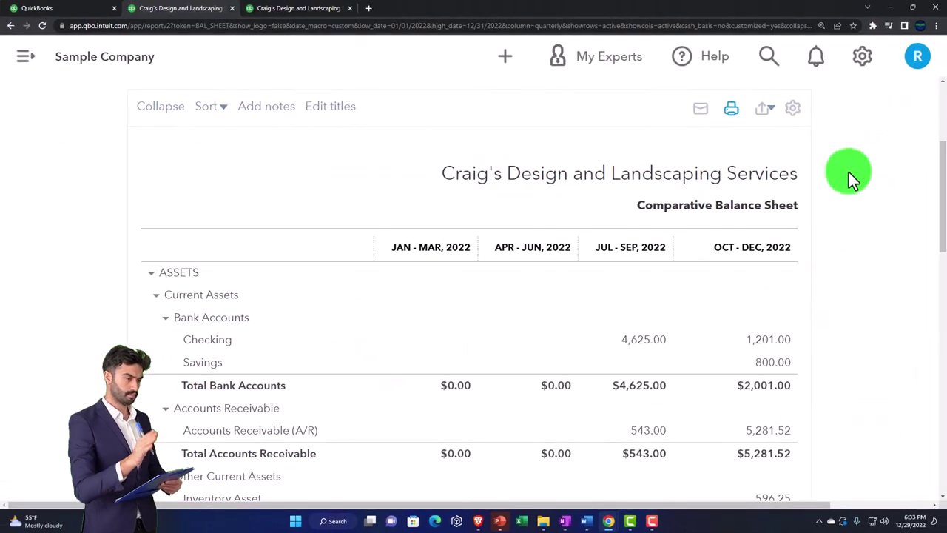
Step: Review the report's header, footer and alignment customization settings, and close them without changes
scroll(700, 335, up, 3)
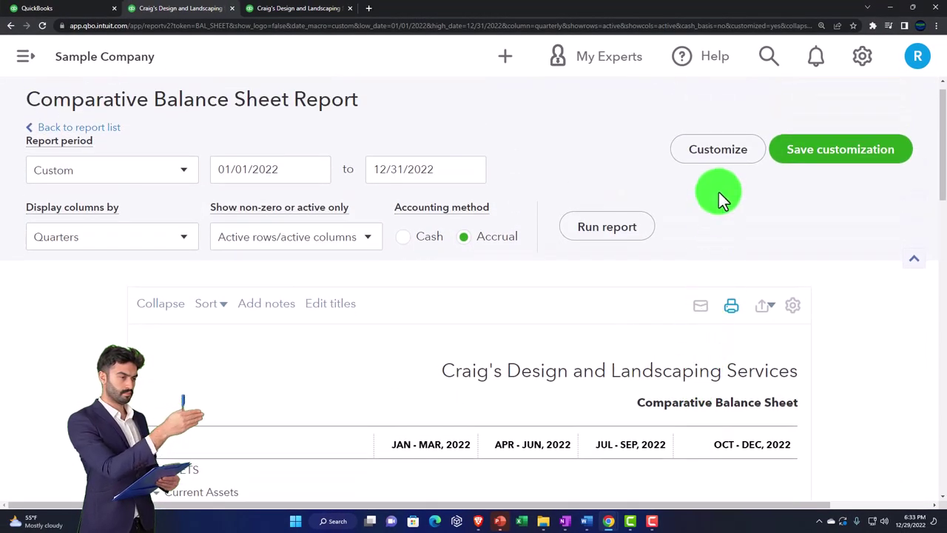
click(720, 154)
scroll(709, 229, down, 2)
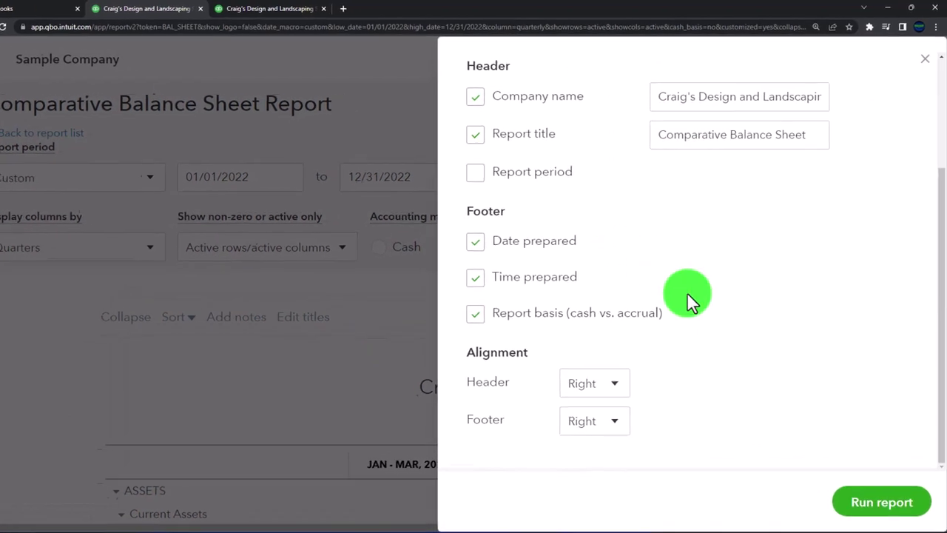
click(925, 58)
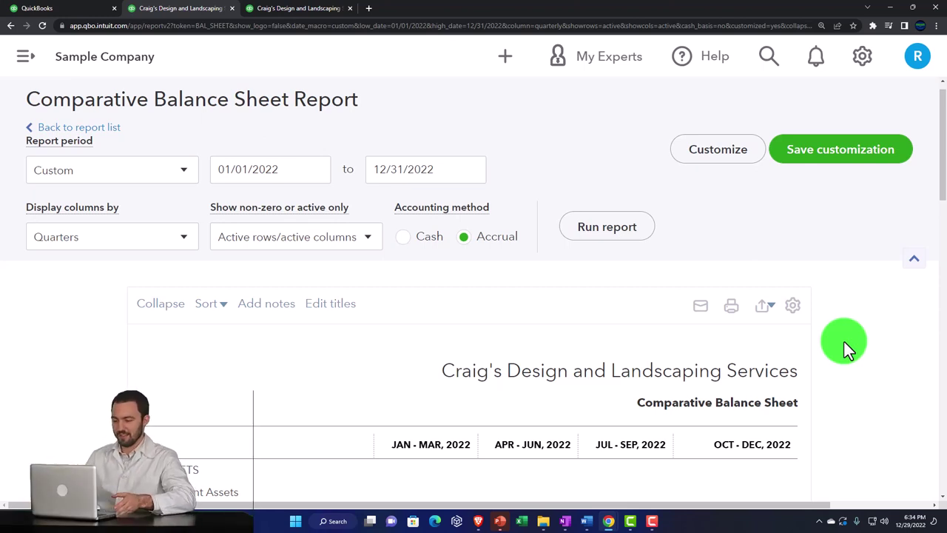
Step: Save the customized report under the name Comparative Balance Sheet, without a group or sharing
click(827, 165)
click(678, 237)
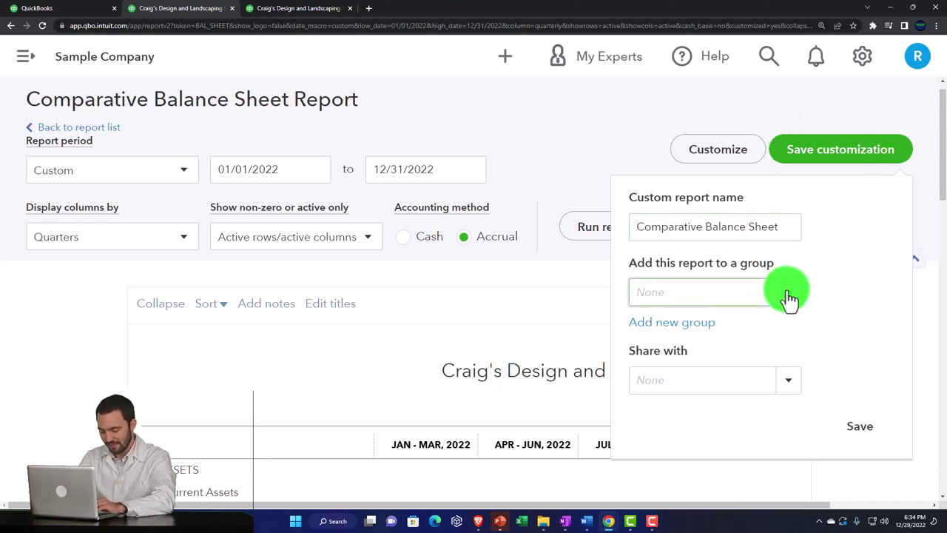
click(855, 436)
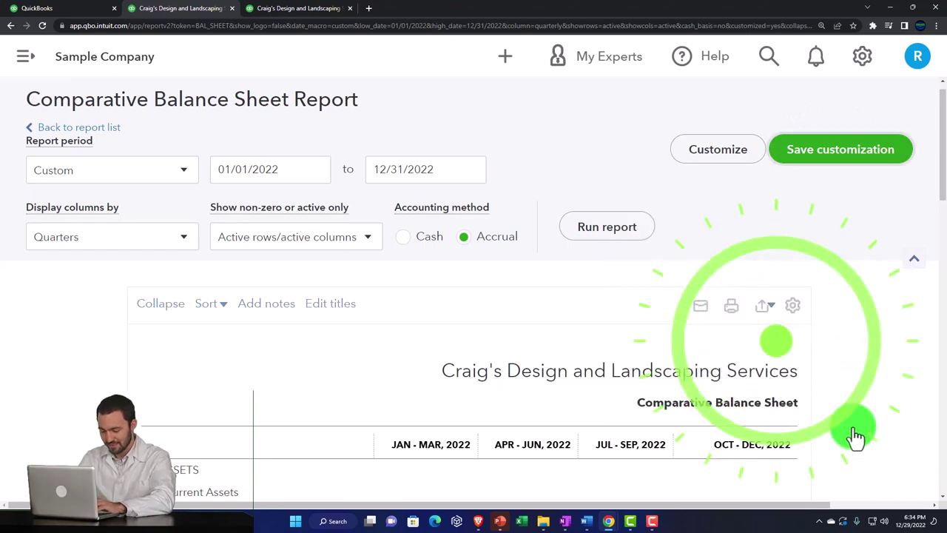
Step: Reload the QuickBooks home page and open the list of custom reports
click(81, 9)
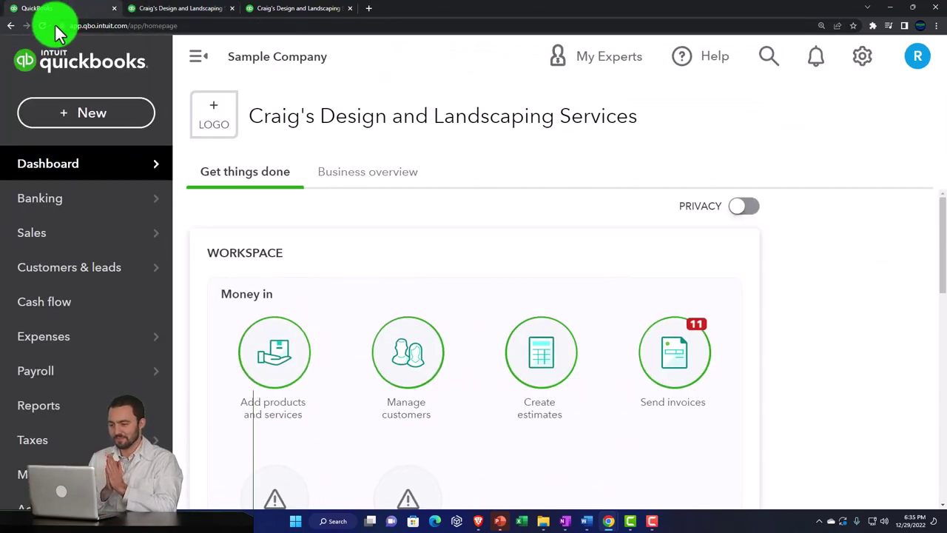
click(43, 26)
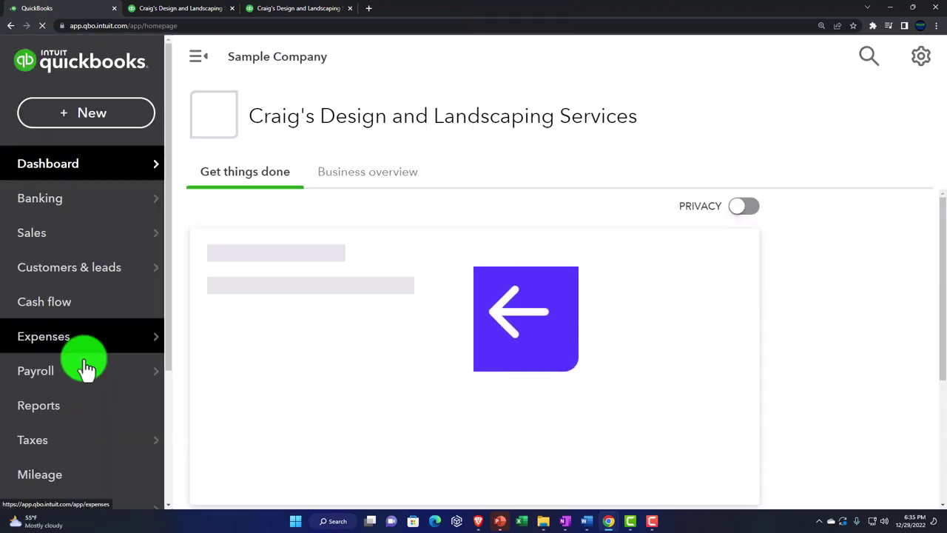
click(62, 415)
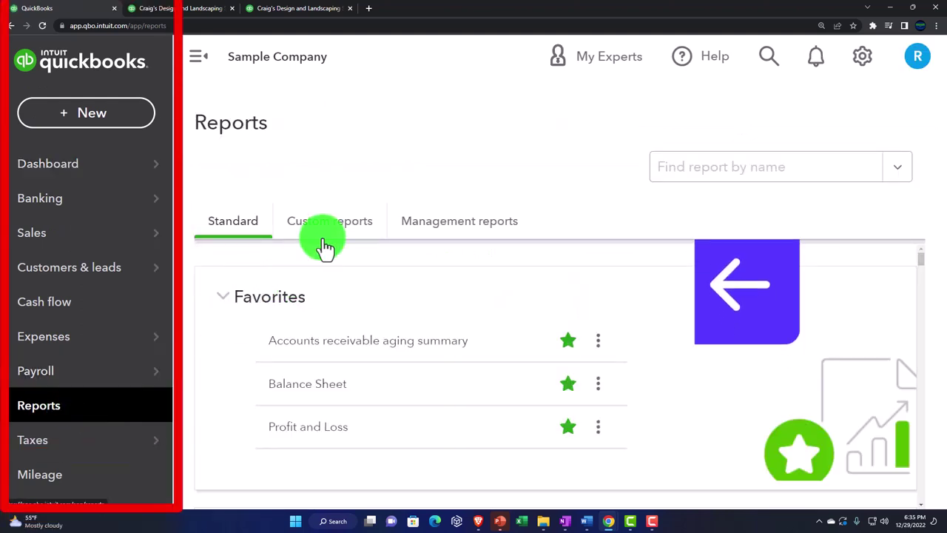
click(329, 226)
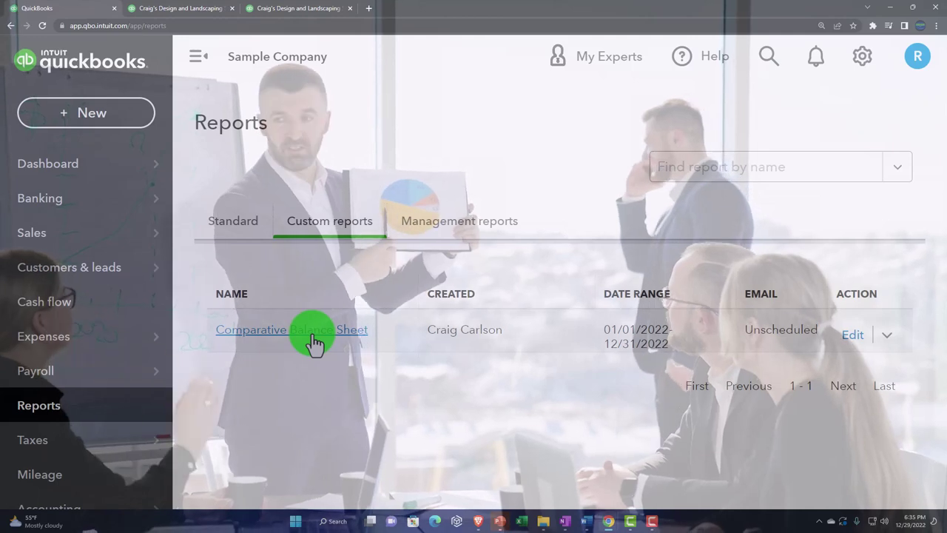
Step: Look over the saved Comparative Balance Sheet report, and bring up the Profit and Loss report
click(190, 7)
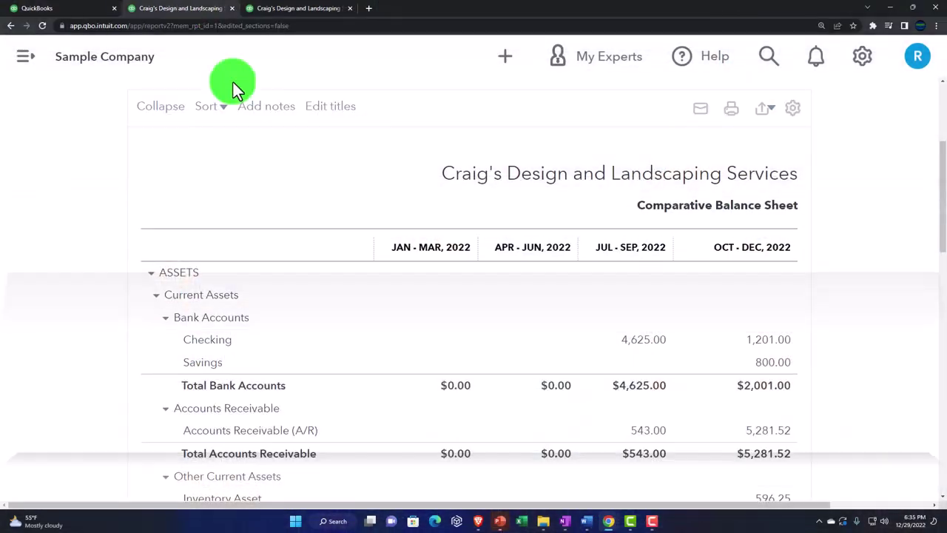
scroll(399, 244, up, 3)
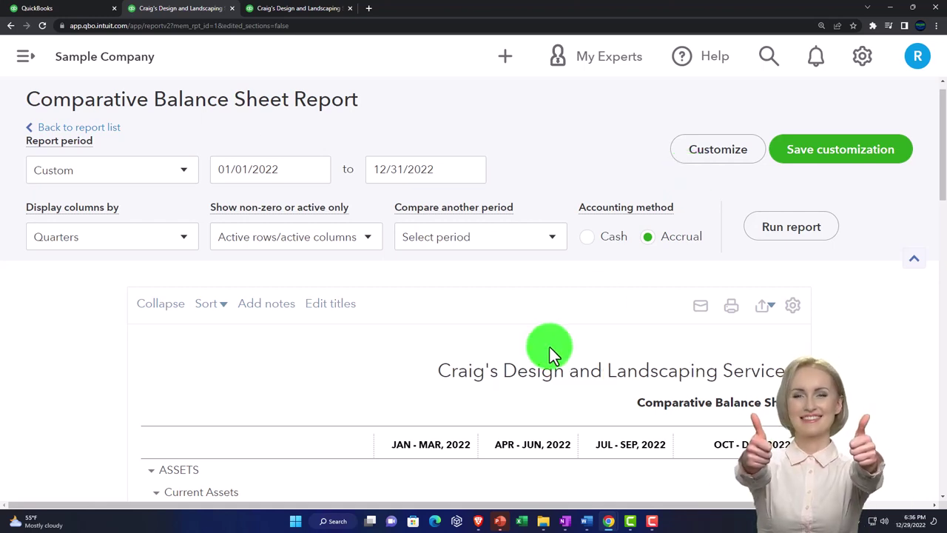
scroll(549, 348, down, 1)
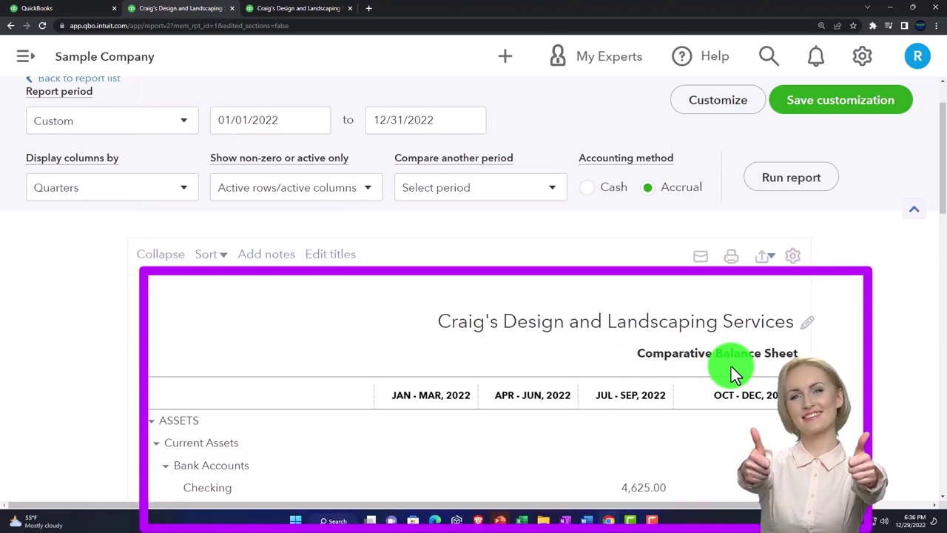
click(301, 10)
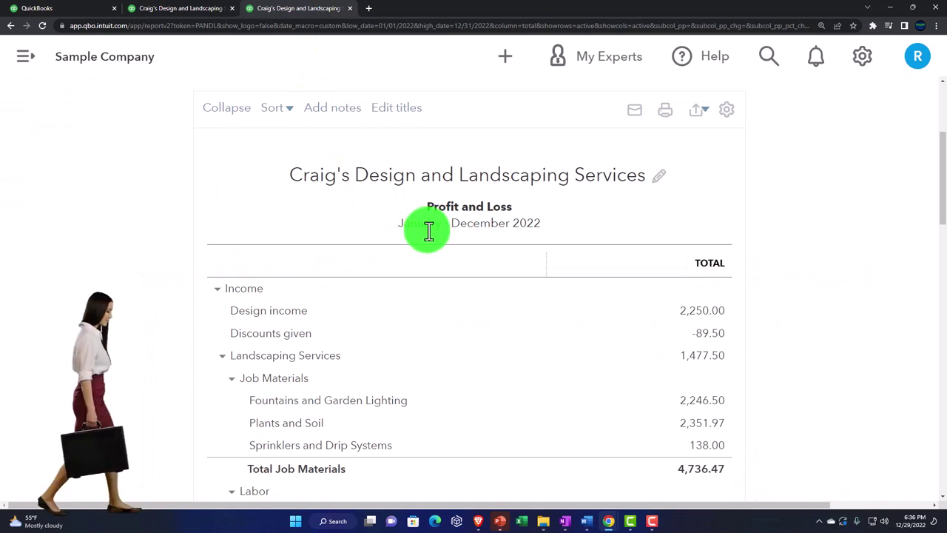
Step: Return to the custom reports page and switch QuickBooks from Accountant view to Business view
click(85, 10)
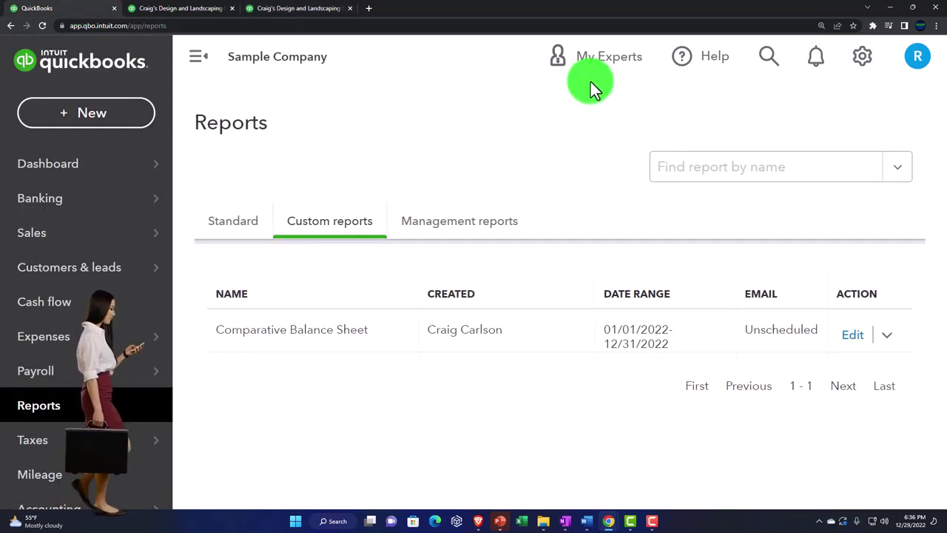
click(856, 65)
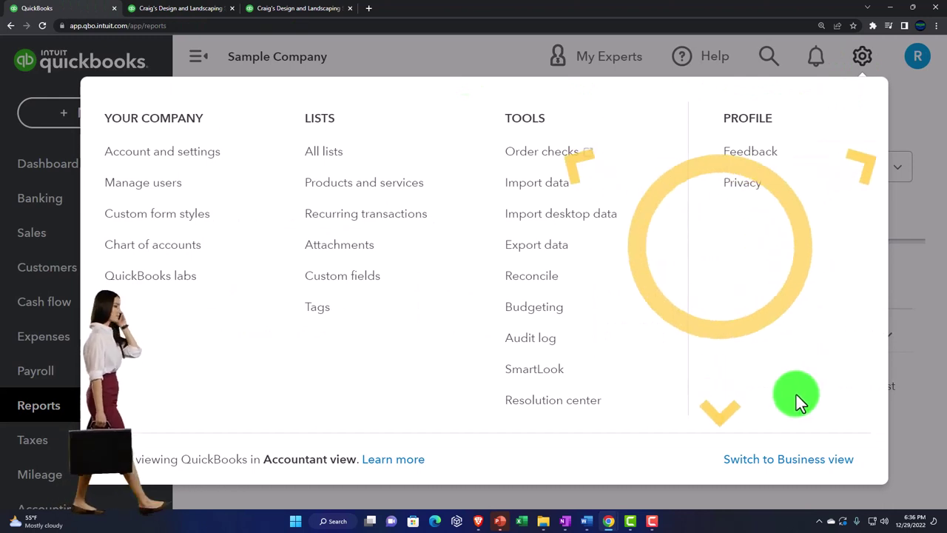
click(801, 460)
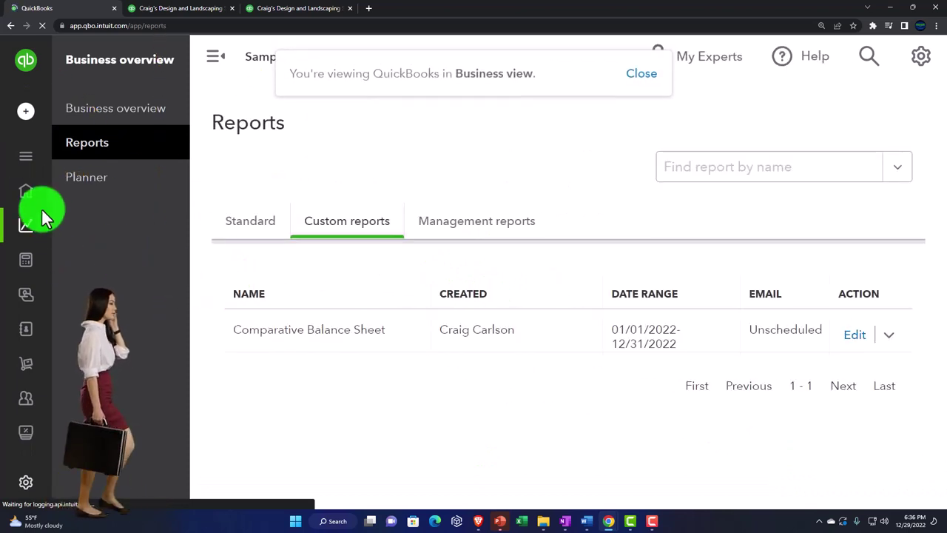
Step: View the Get things done page, and find the Standard and Custom reports lists under Business overview
click(26, 201)
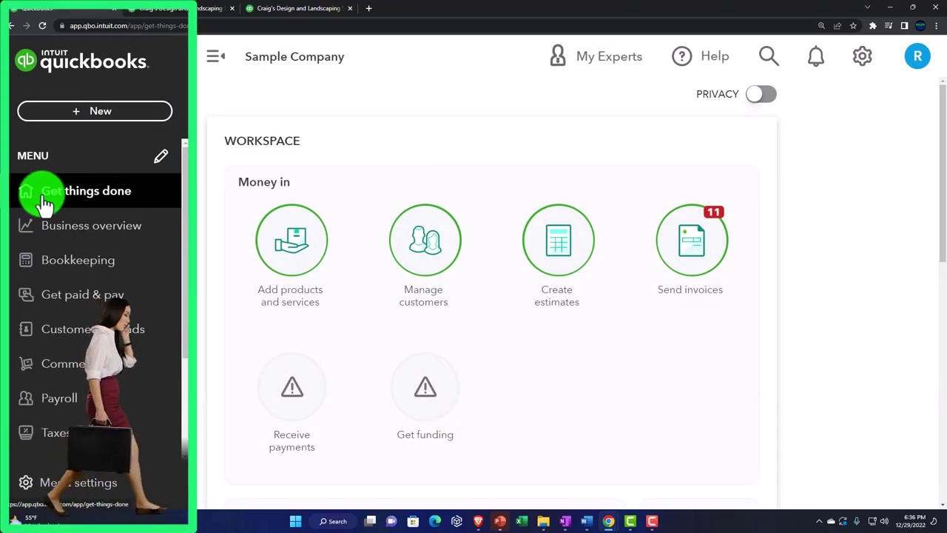
click(62, 235)
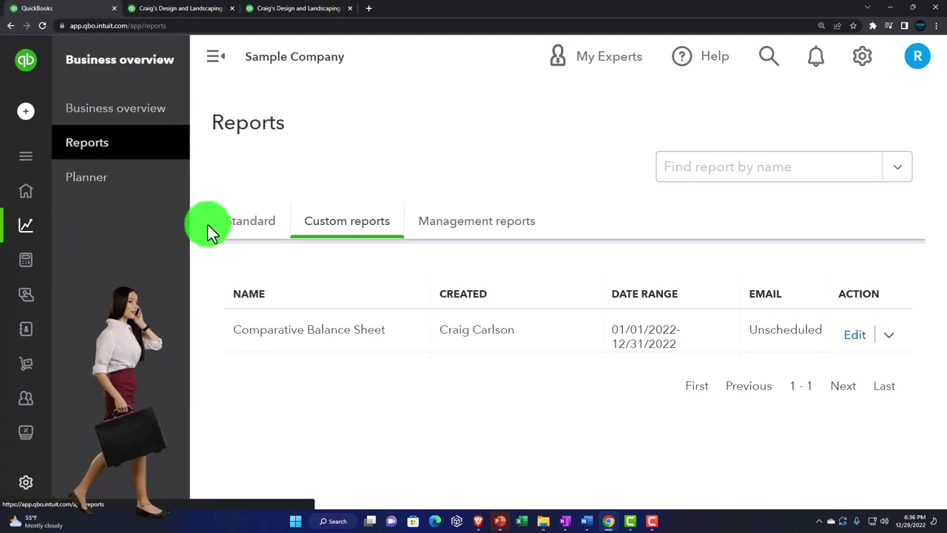
click(239, 220)
click(320, 228)
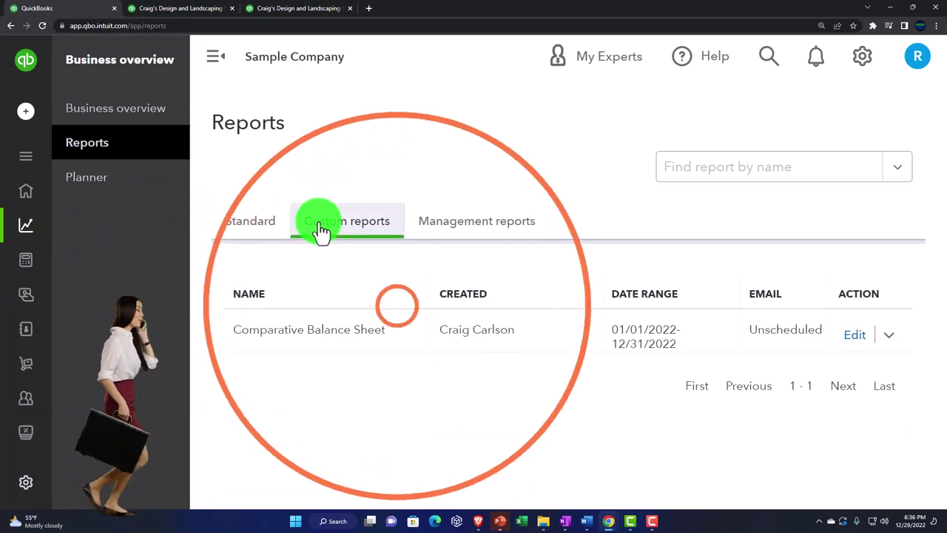
Step: Open the company's Chart of Accounts list from the Bookkeeping area
mouse_move(29, 233)
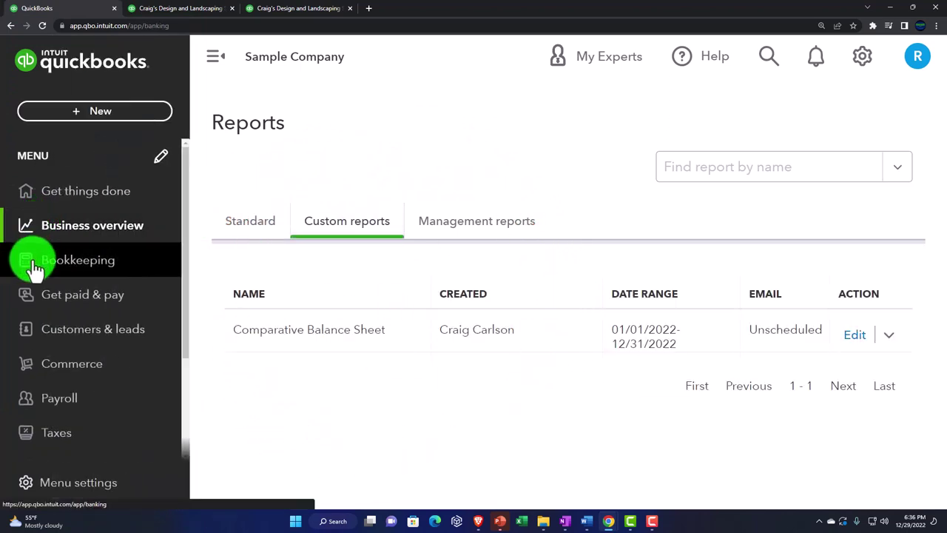
click(35, 266)
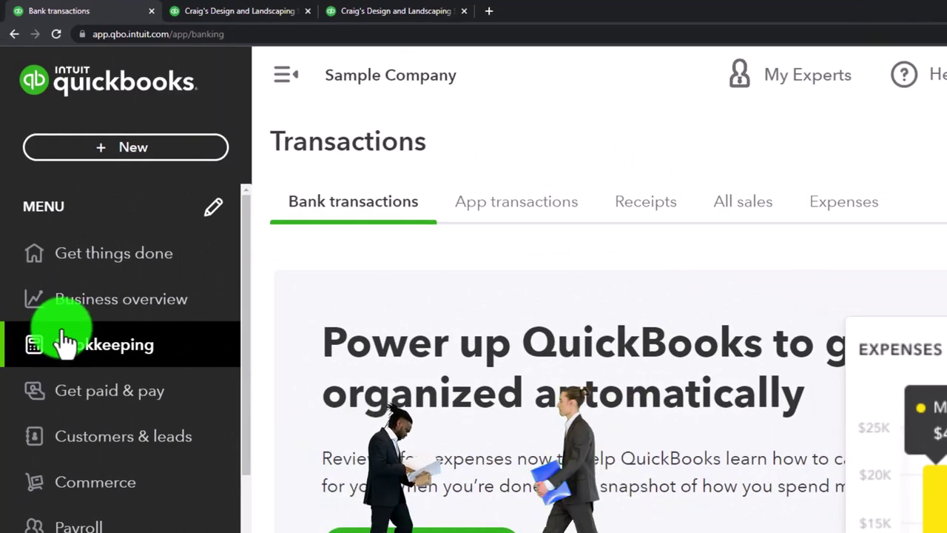
click(67, 344)
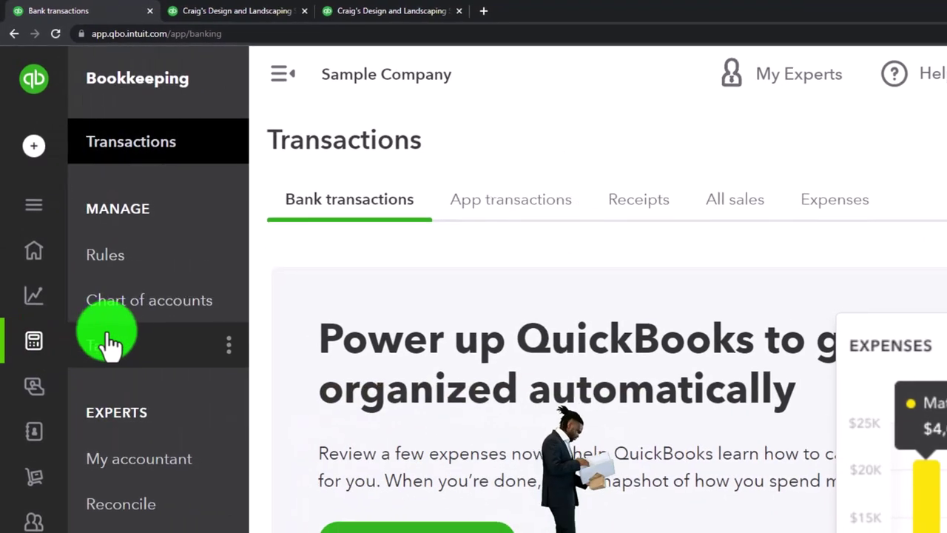
click(125, 303)
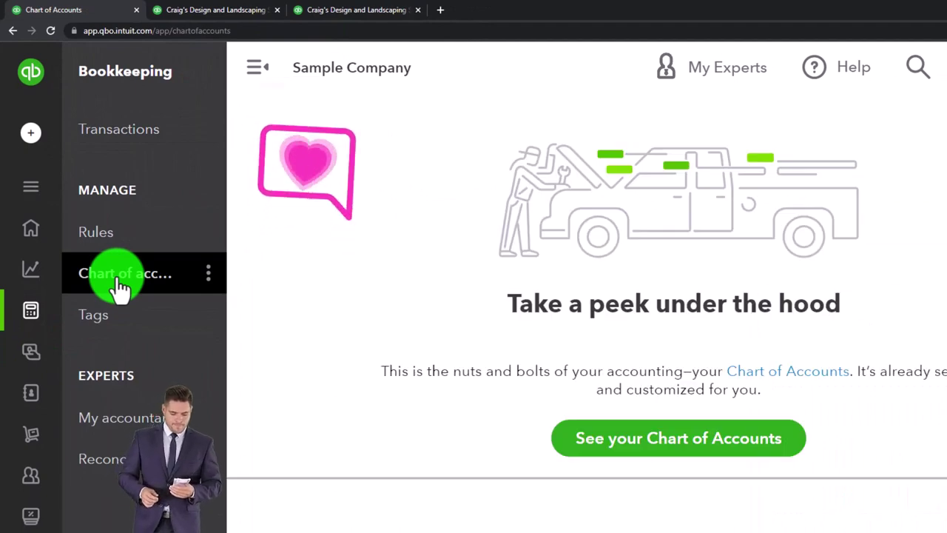
click(623, 441)
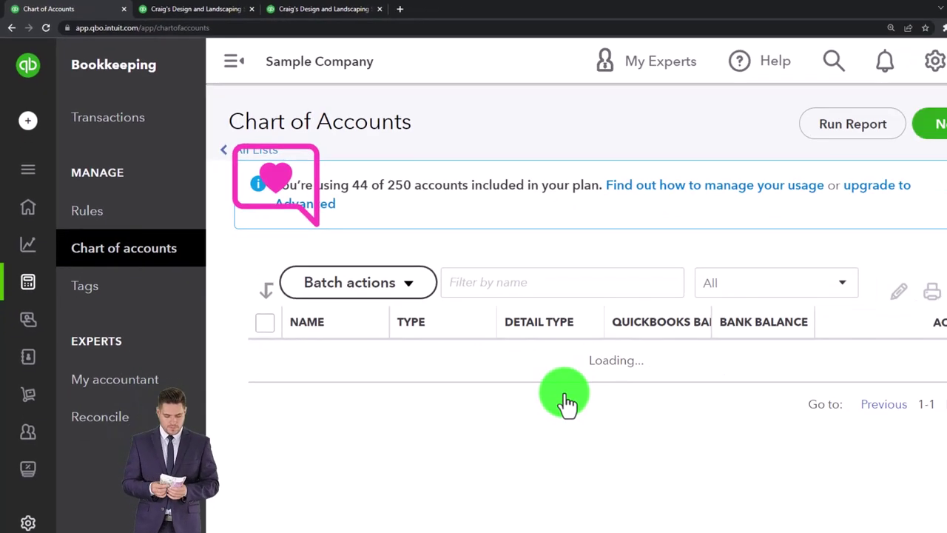